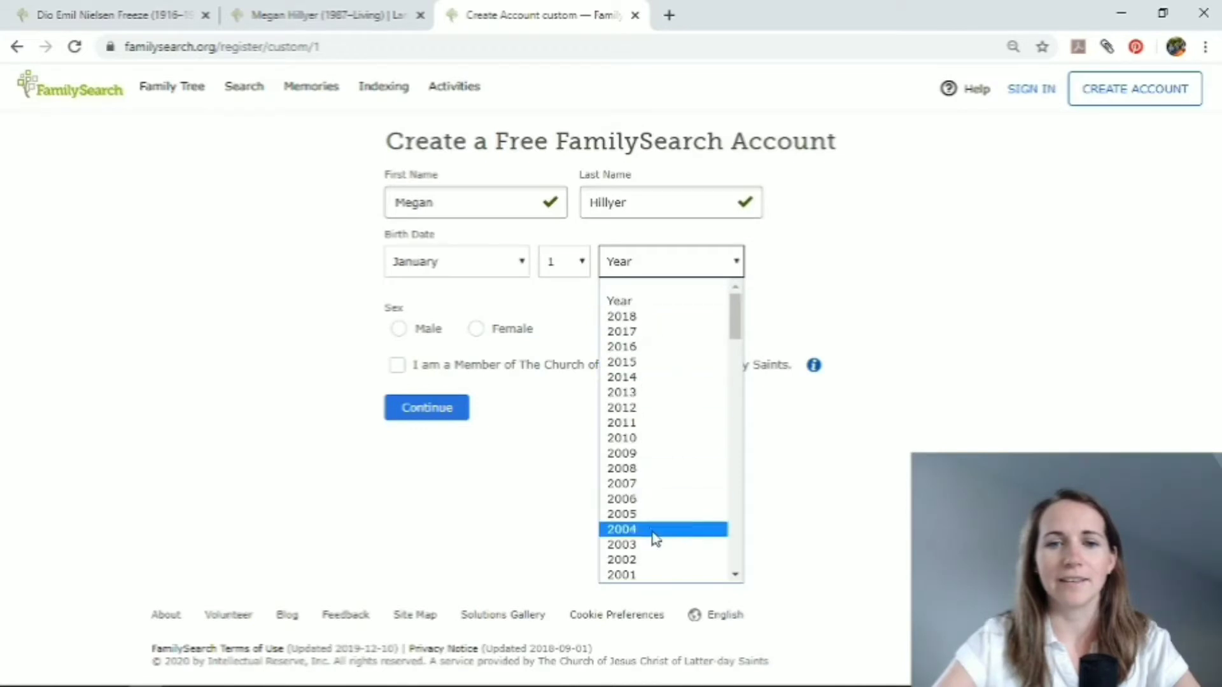
# Complete the birth date with the birth year, set the sex to Female, and continue to the account credentials form.
pyautogui.click(655, 576)
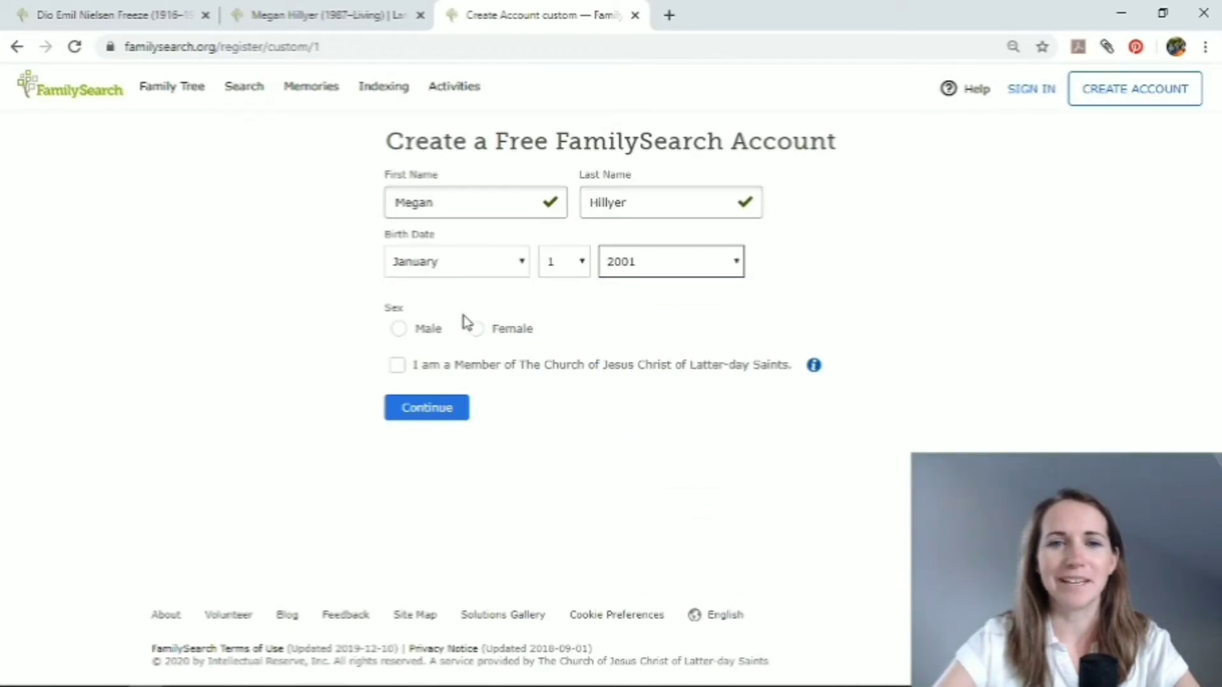
pyautogui.click(477, 329)
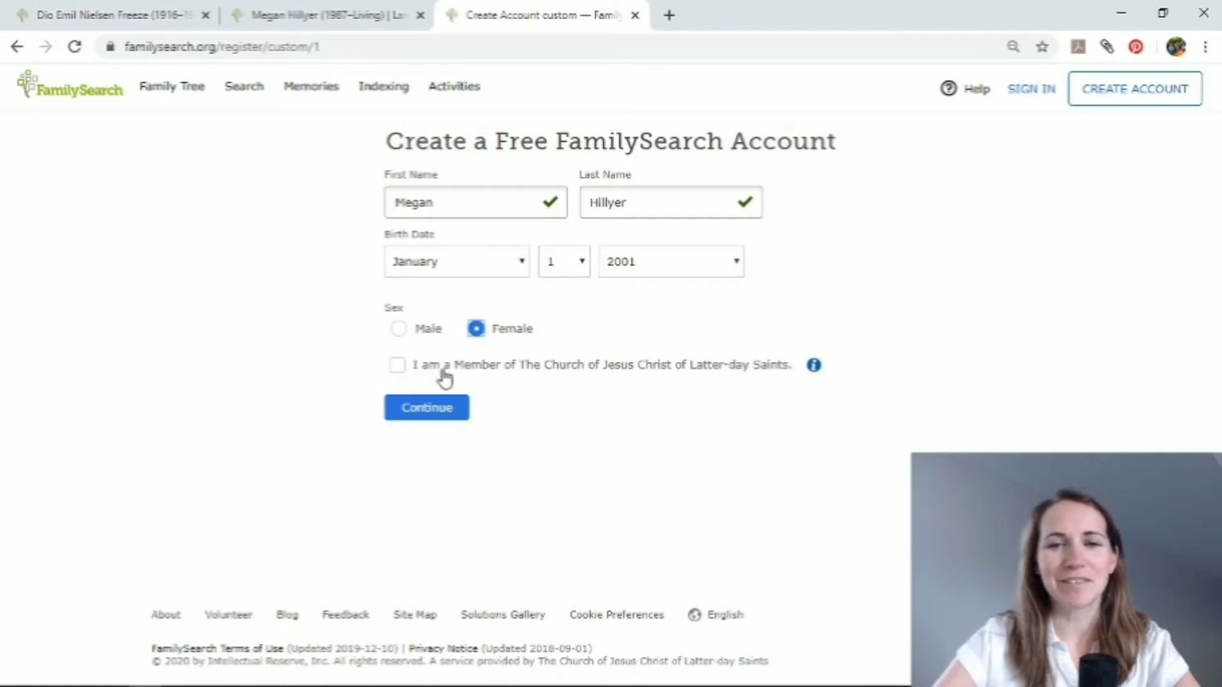
pyautogui.click(397, 366)
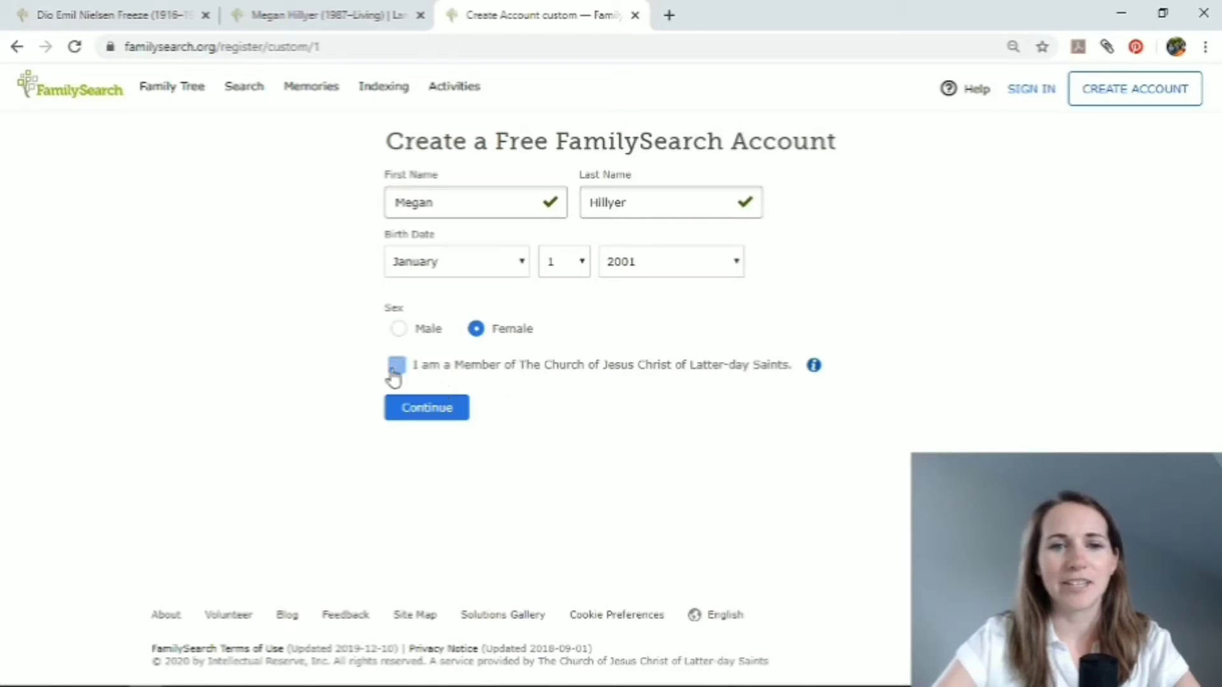
pyautogui.click(420, 411)
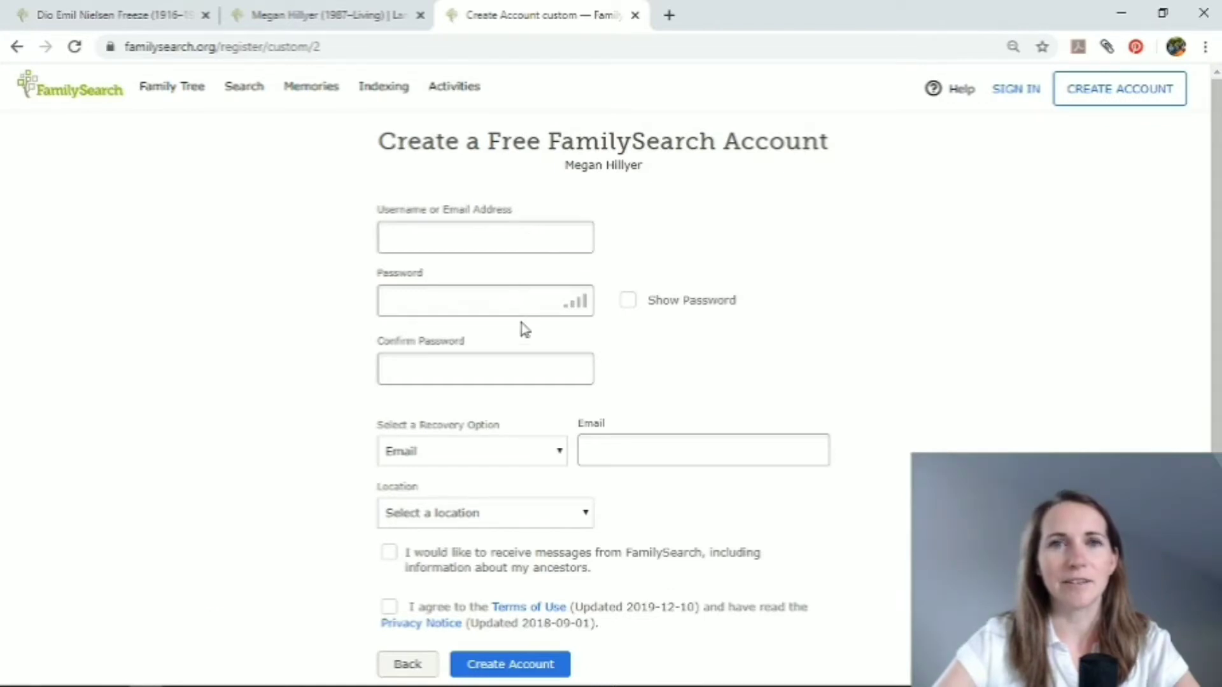
# Choose Email as the account recovery option.
pyautogui.scroll(-2, 575, 443)
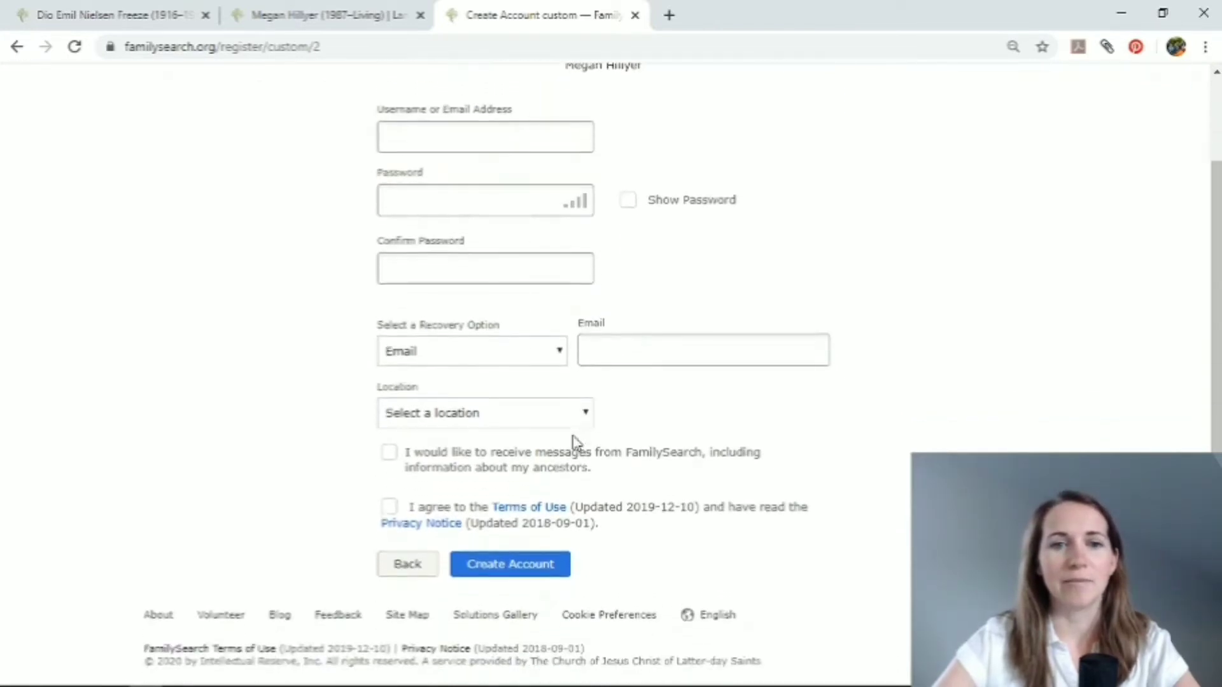
pyautogui.click(560, 355)
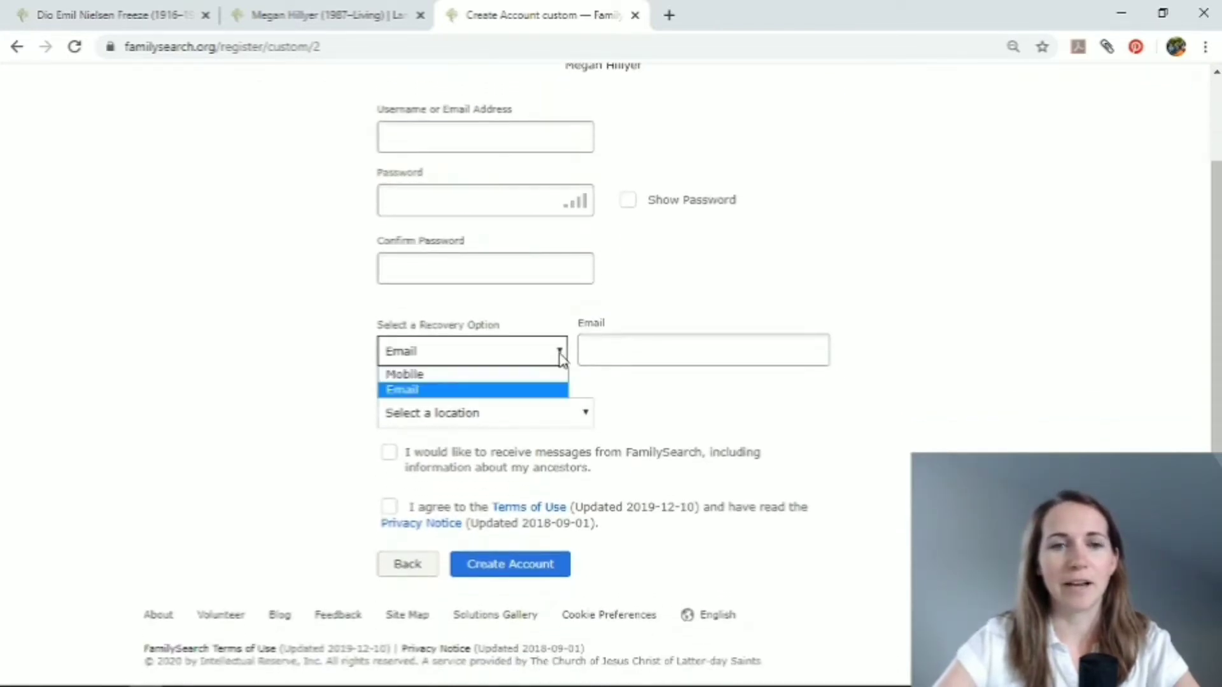
pyautogui.click(548, 391)
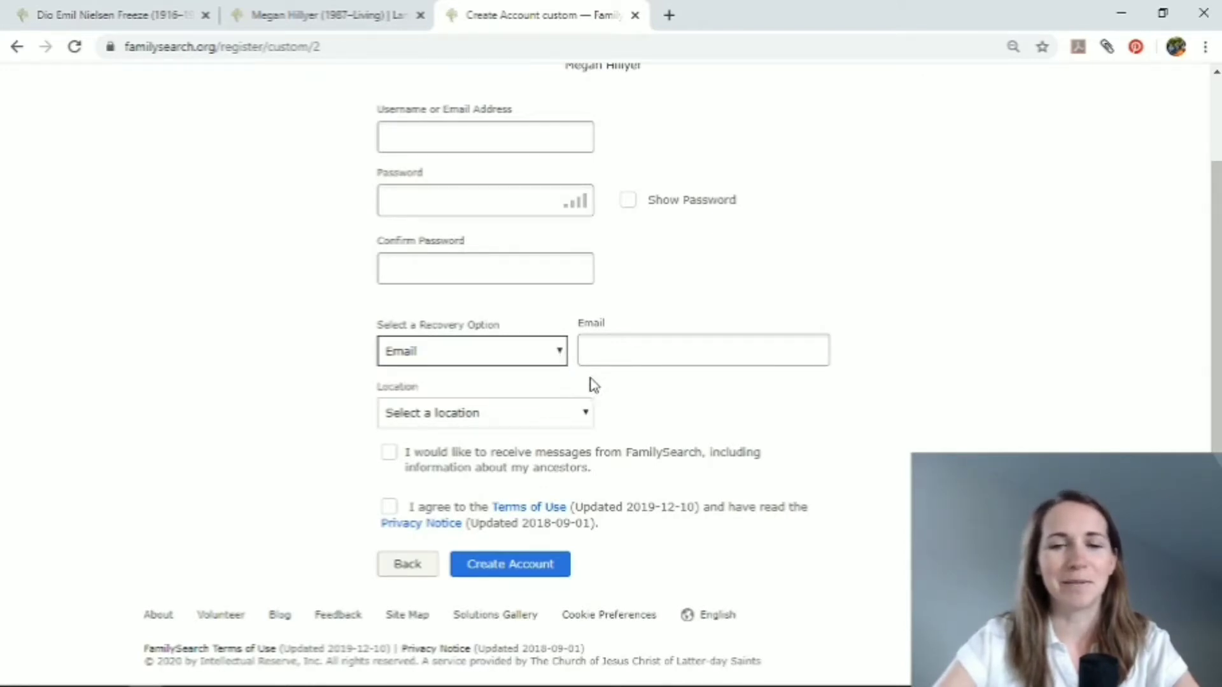
# Look through the countries offered for the account location.
pyautogui.click(576, 412)
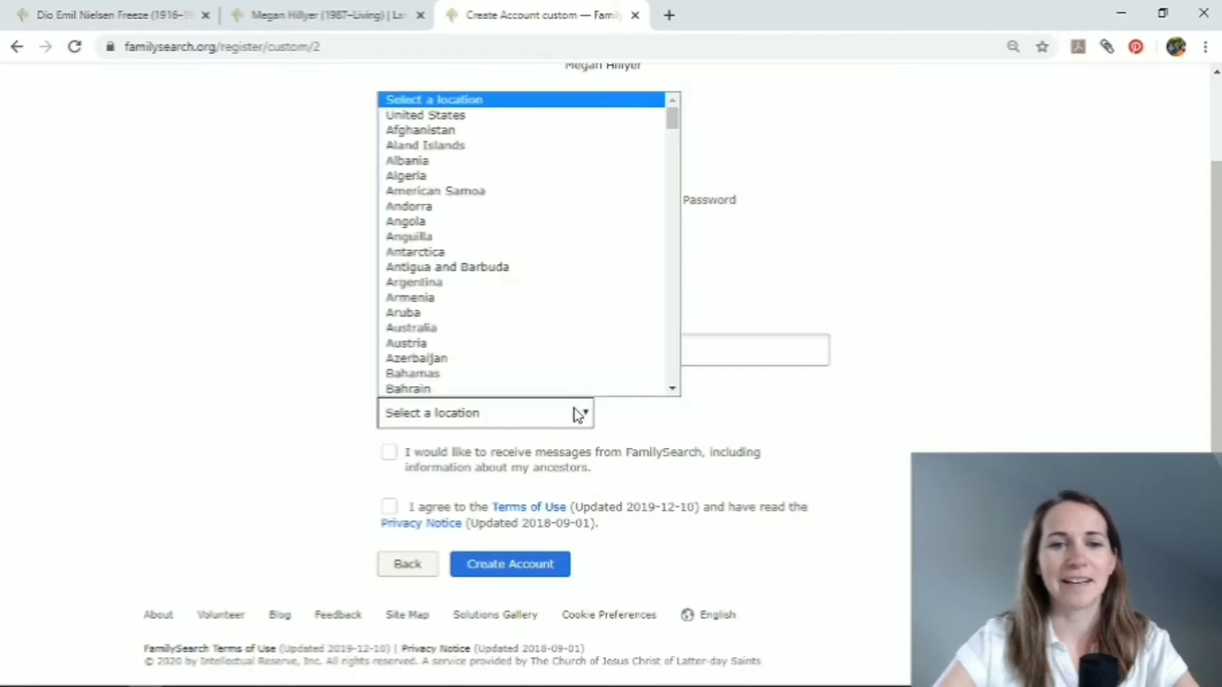
pyautogui.scroll(-1, 586, 388)
pyautogui.scroll(-5, 594, 377)
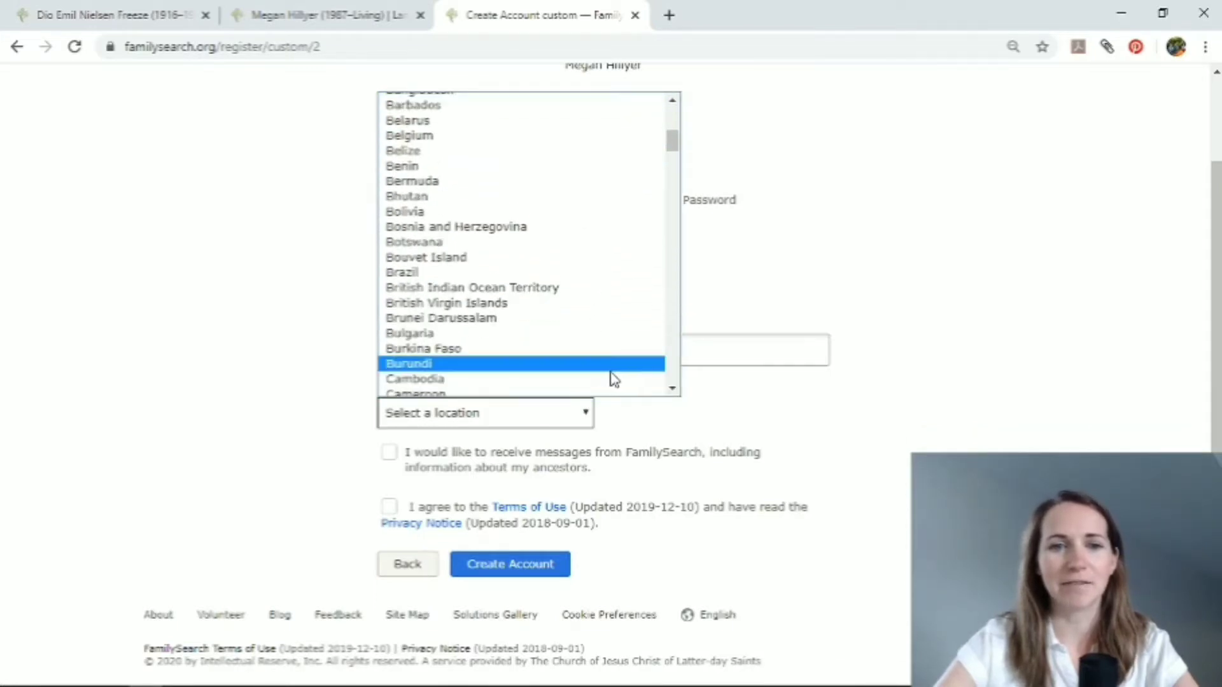
pyautogui.click(619, 412)
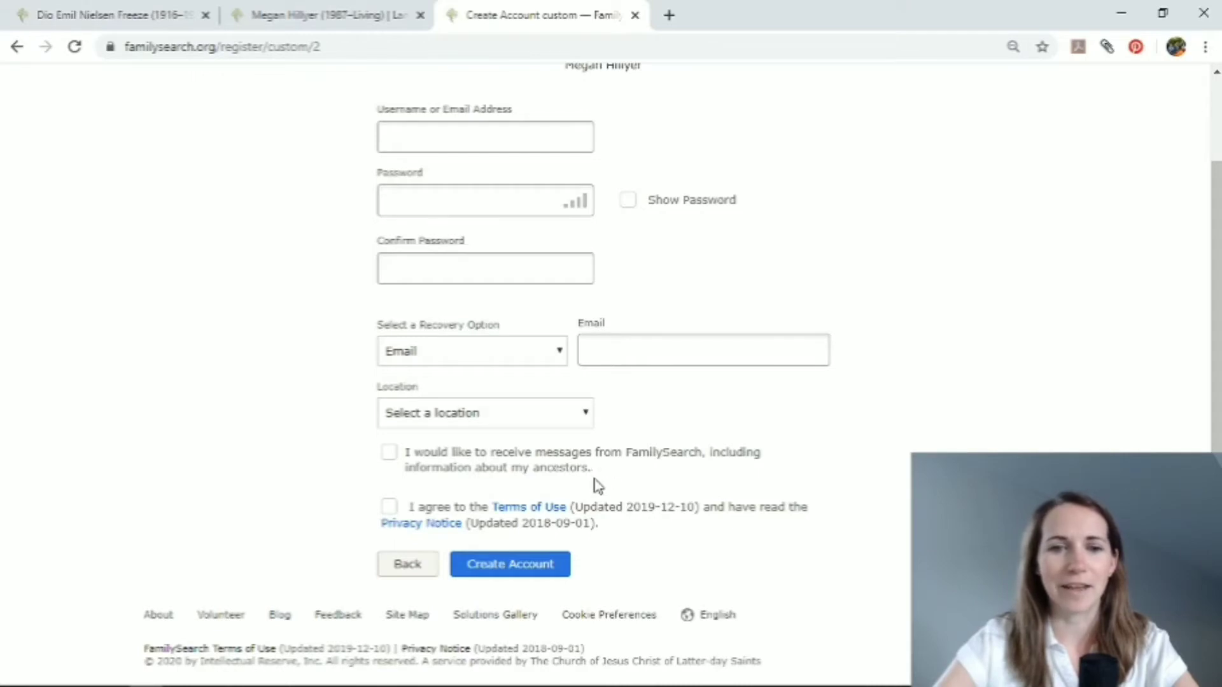
# Opt in to receiving FamilySearch messages and agree to the Terms of Use.
pyautogui.click(389, 452)
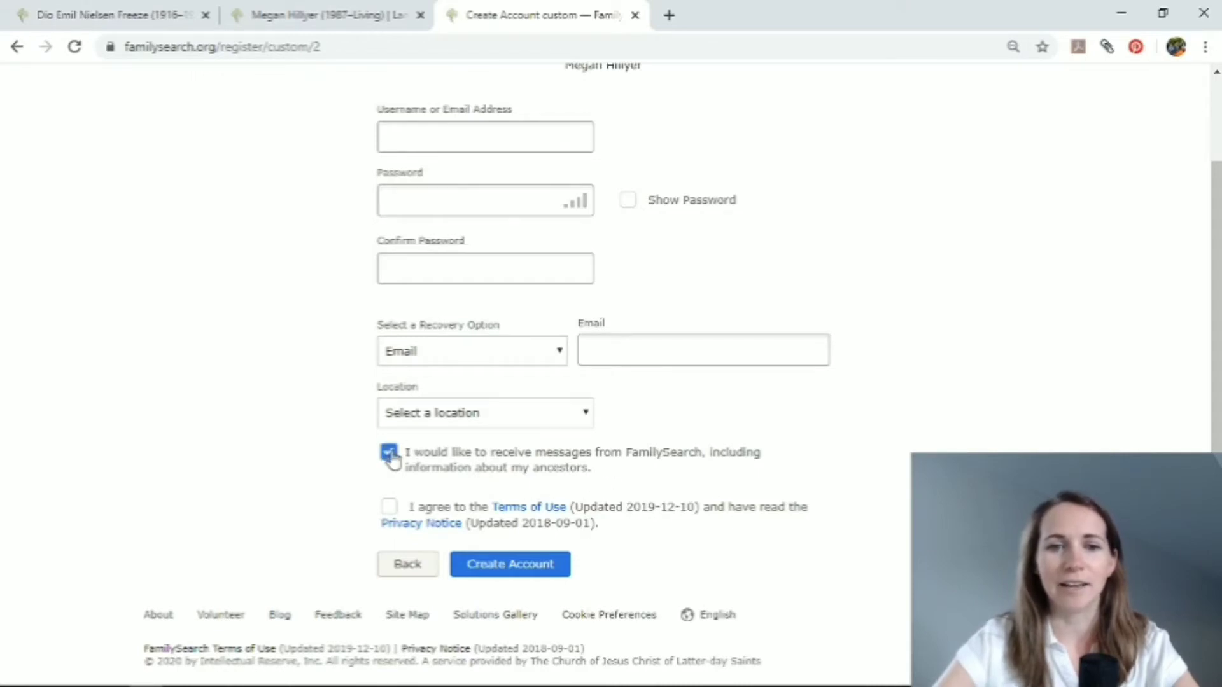
pyautogui.click(388, 507)
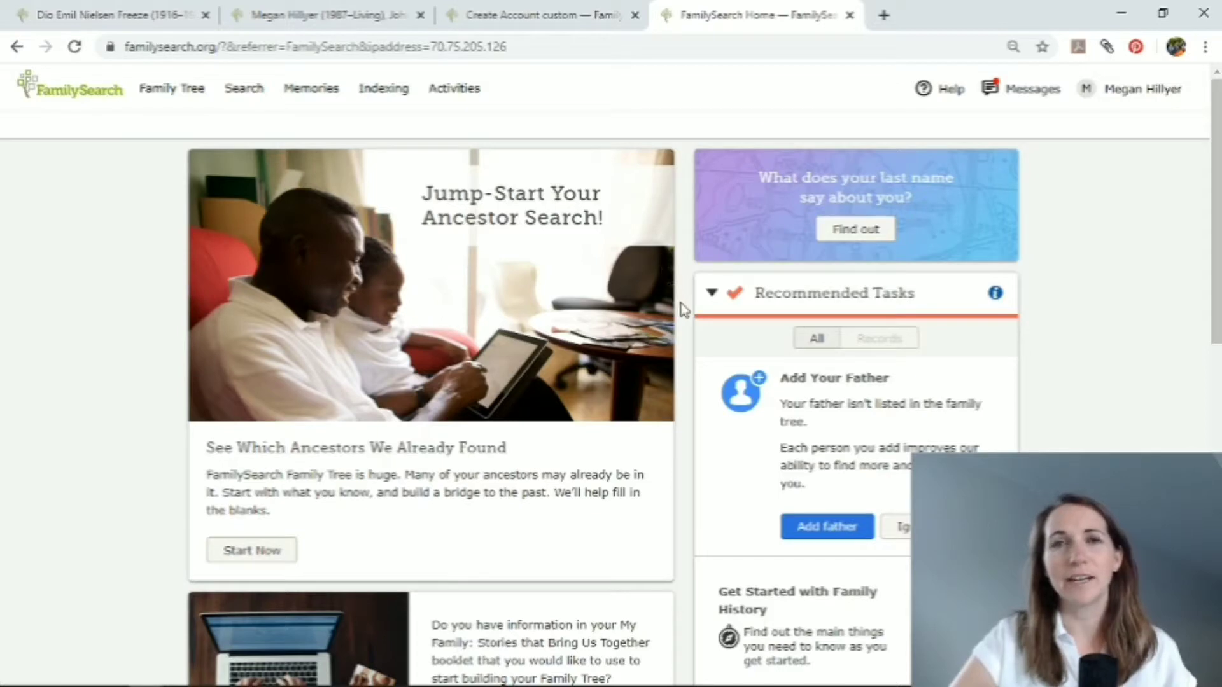
# Examine the home page's ancestor search, recommended tasks, recent people and to-do list sections.
pyautogui.scroll(-5, 692, 350)
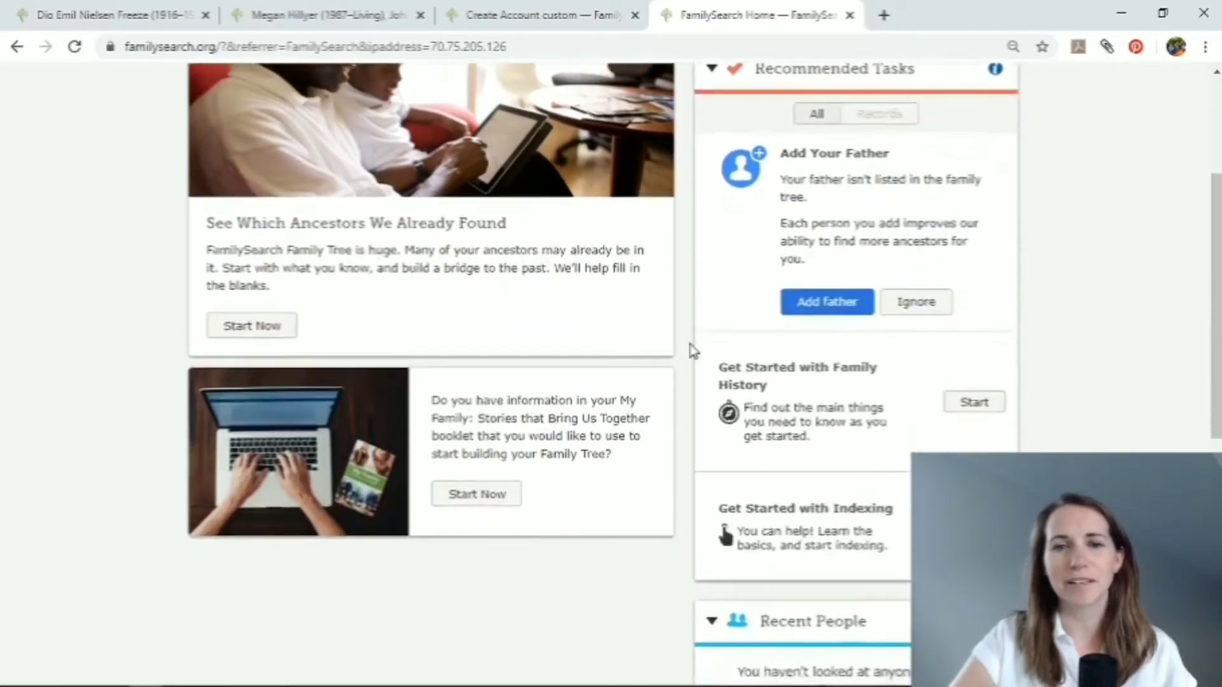
pyautogui.scroll(5, 692, 350)
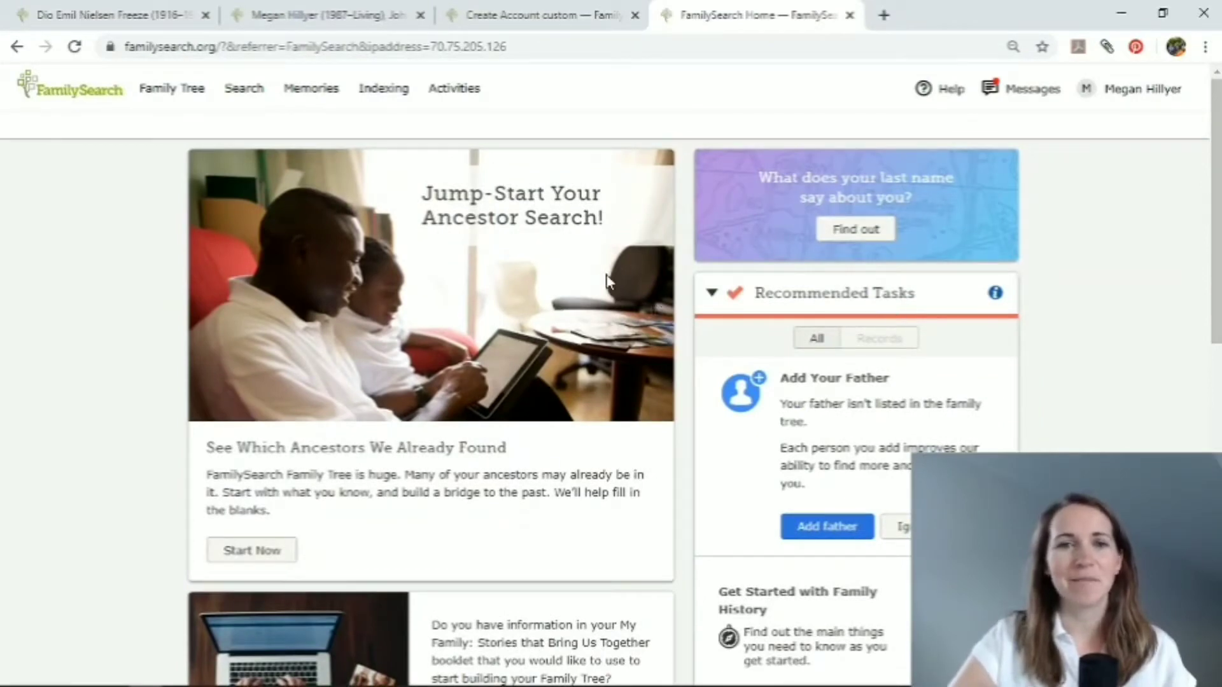
pyautogui.scroll(-1, 585, 399)
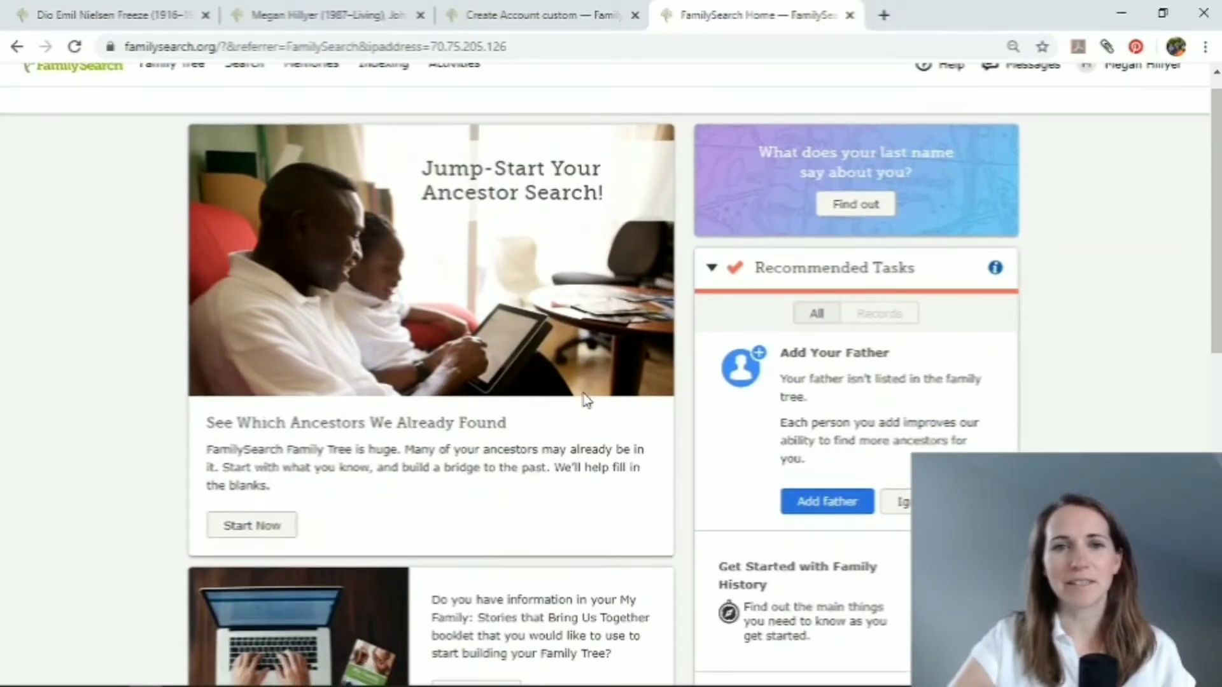
pyautogui.scroll(-2, 887, 415)
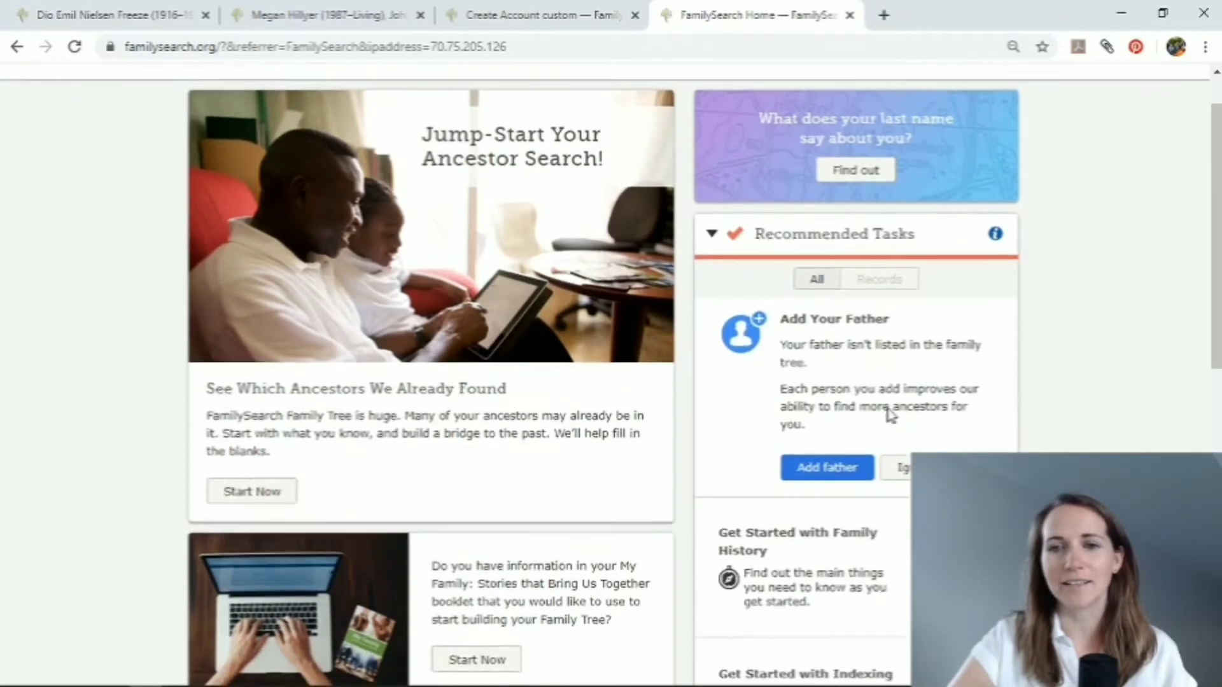
pyautogui.scroll(-1, 937, 422)
pyautogui.scroll(-4, 938, 422)
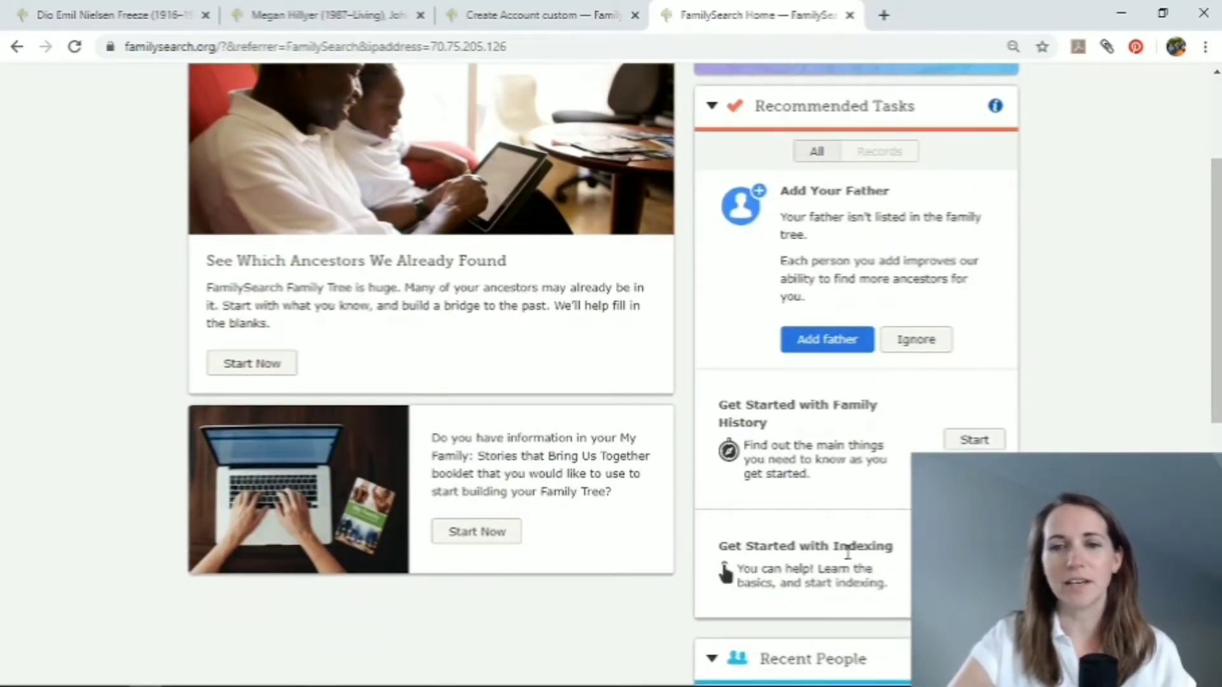
pyautogui.scroll(-10, 825, 573)
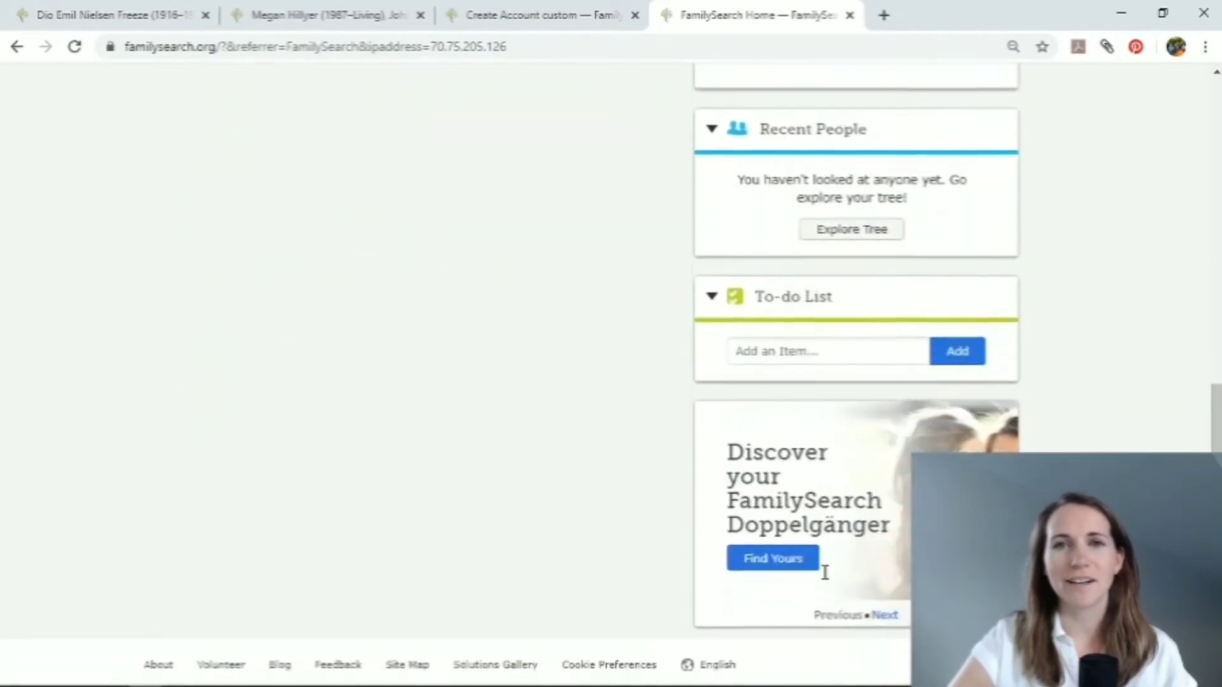
pyautogui.scroll(12, 825, 579)
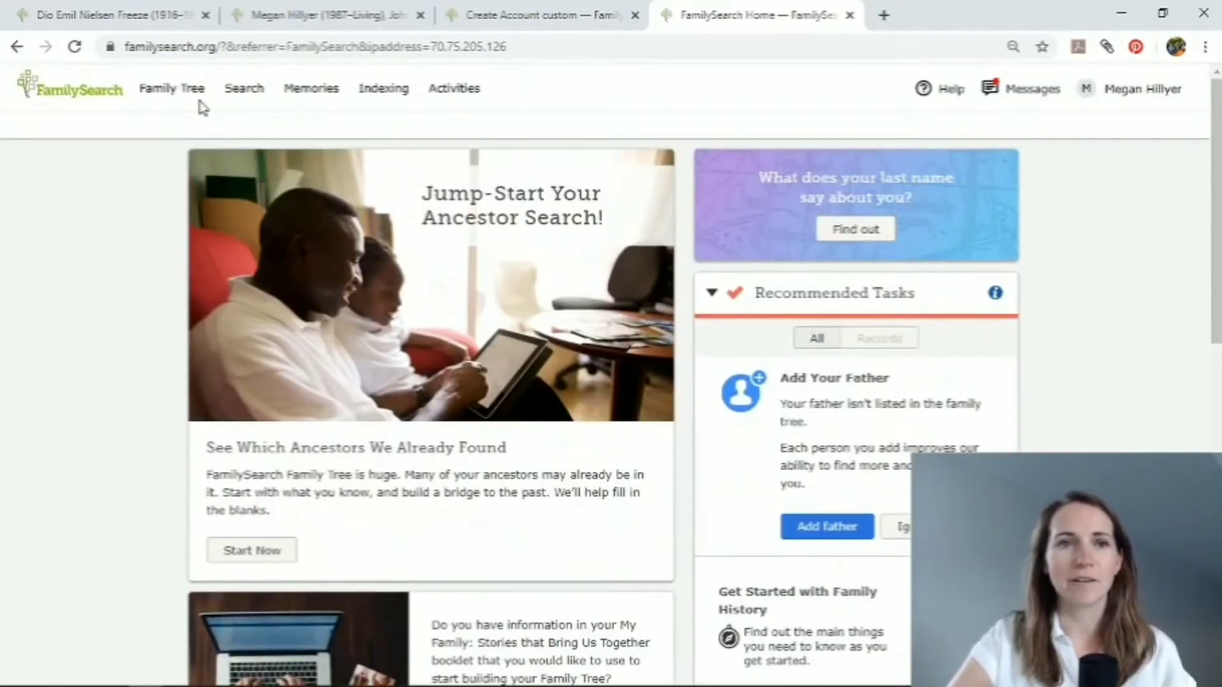
# Open the family tree and enlarge it around the account holder's entry and the relatives' placeholders.
pyautogui.click(161, 92)
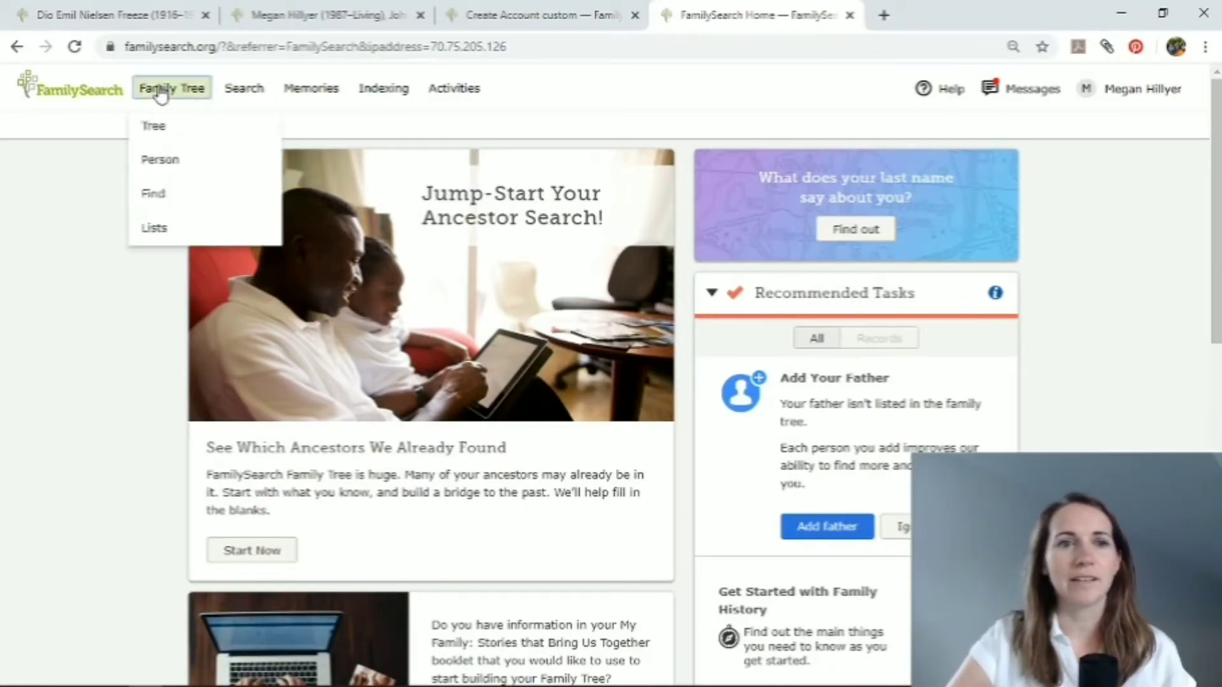
pyautogui.click(151, 127)
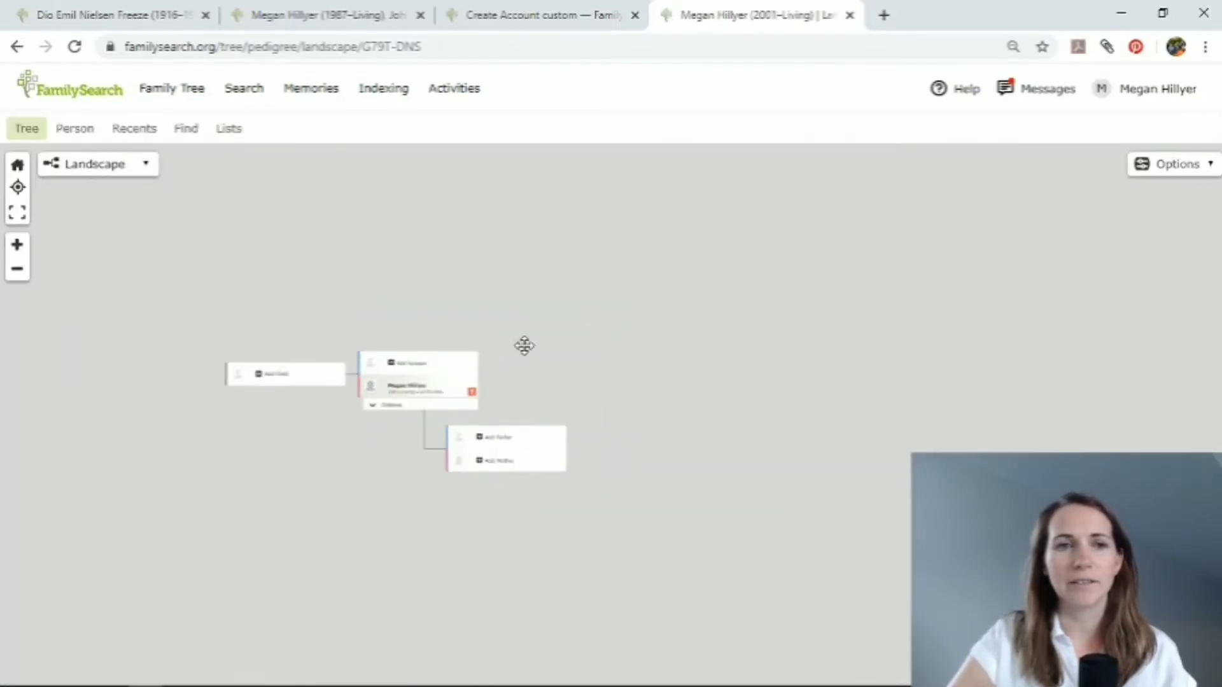
pyautogui.click(17, 245)
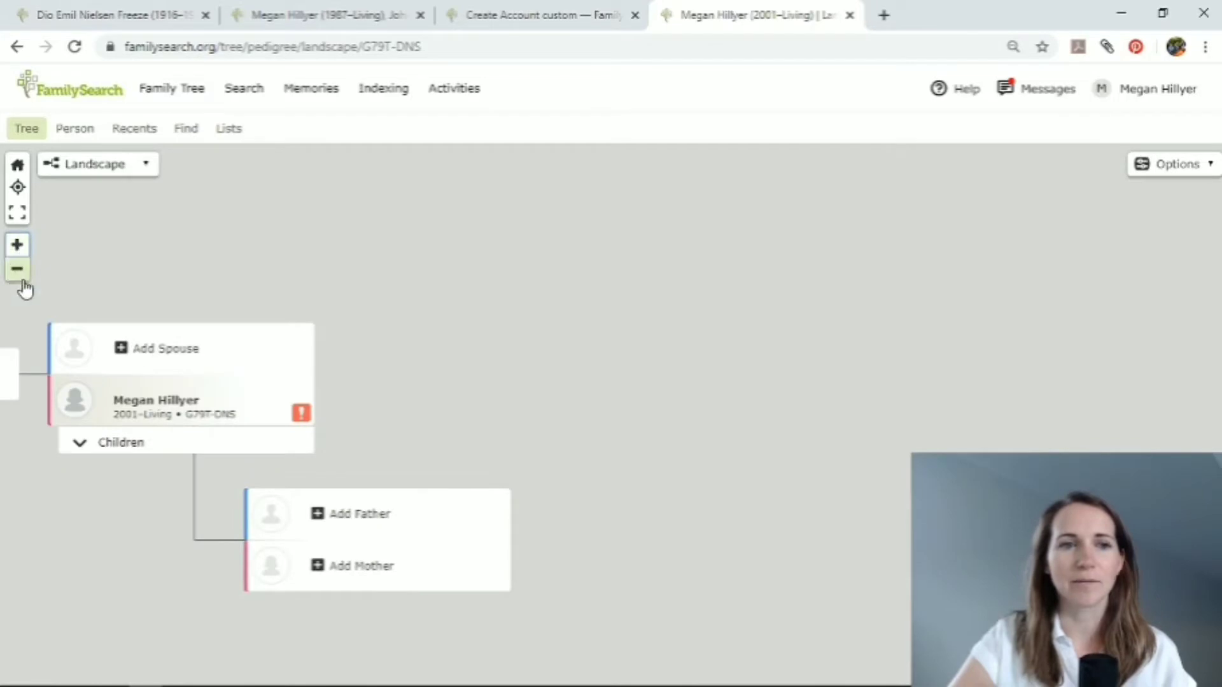
pyautogui.moveTo(187, 283); pyautogui.dragTo(472, 259)
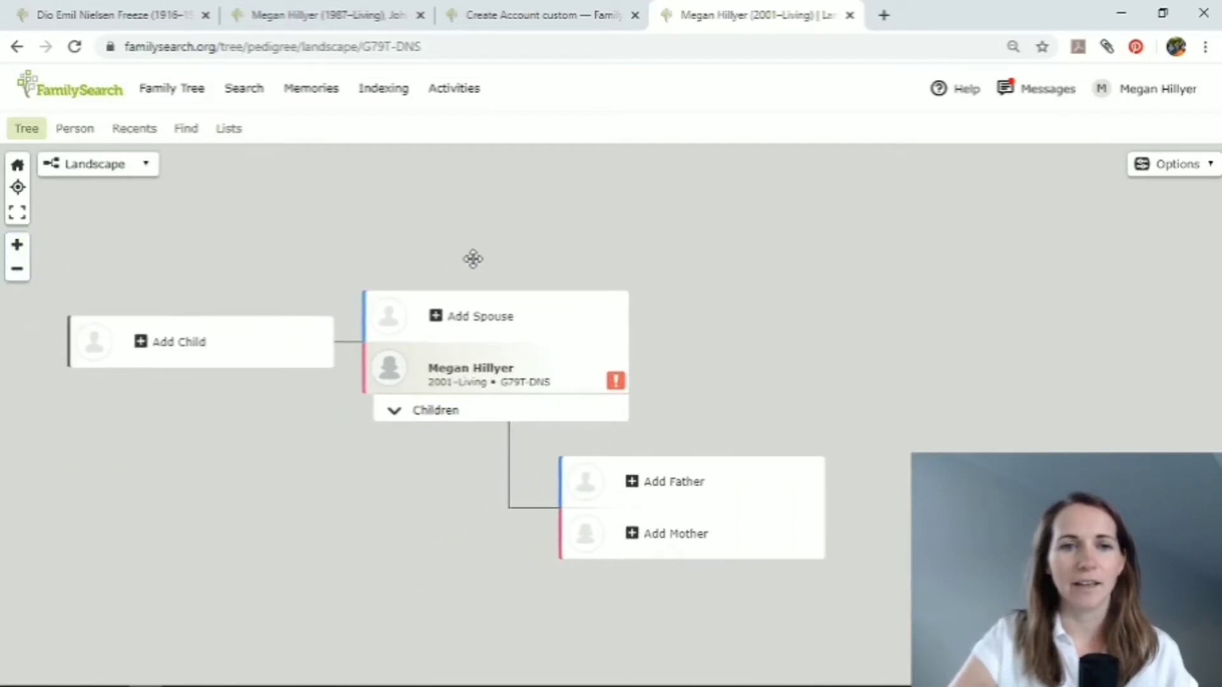
pyautogui.click(17, 245)
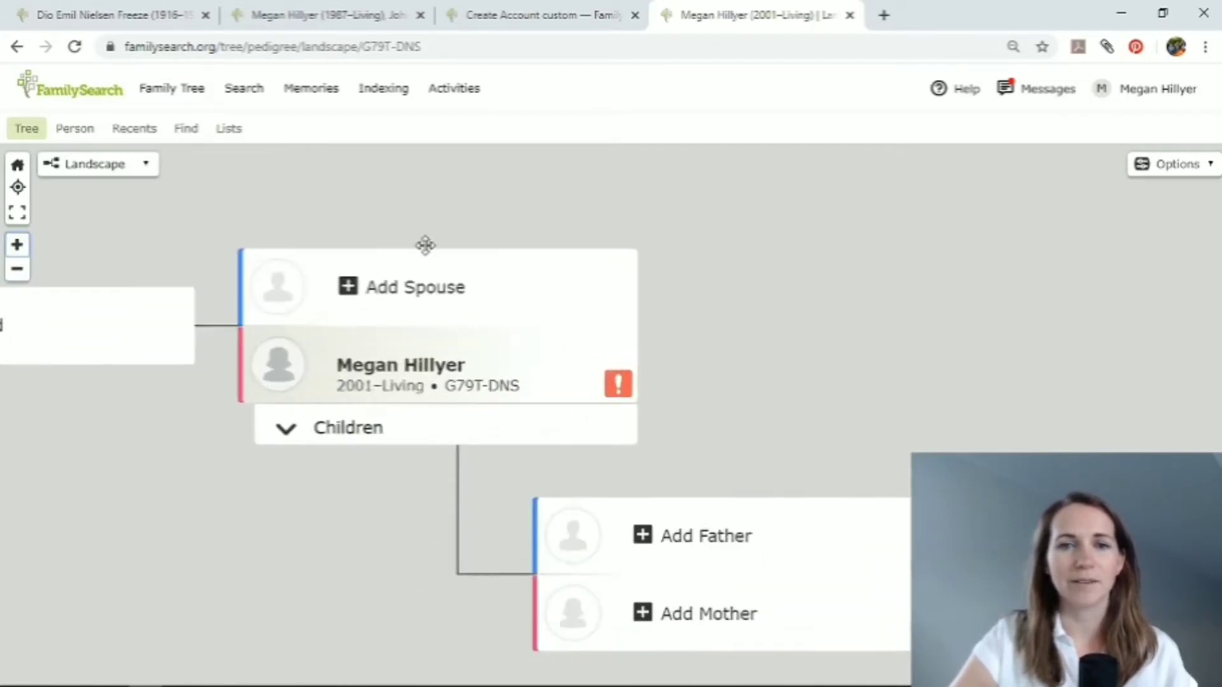
pyautogui.moveTo(819, 346); pyautogui.dragTo(794, 319)
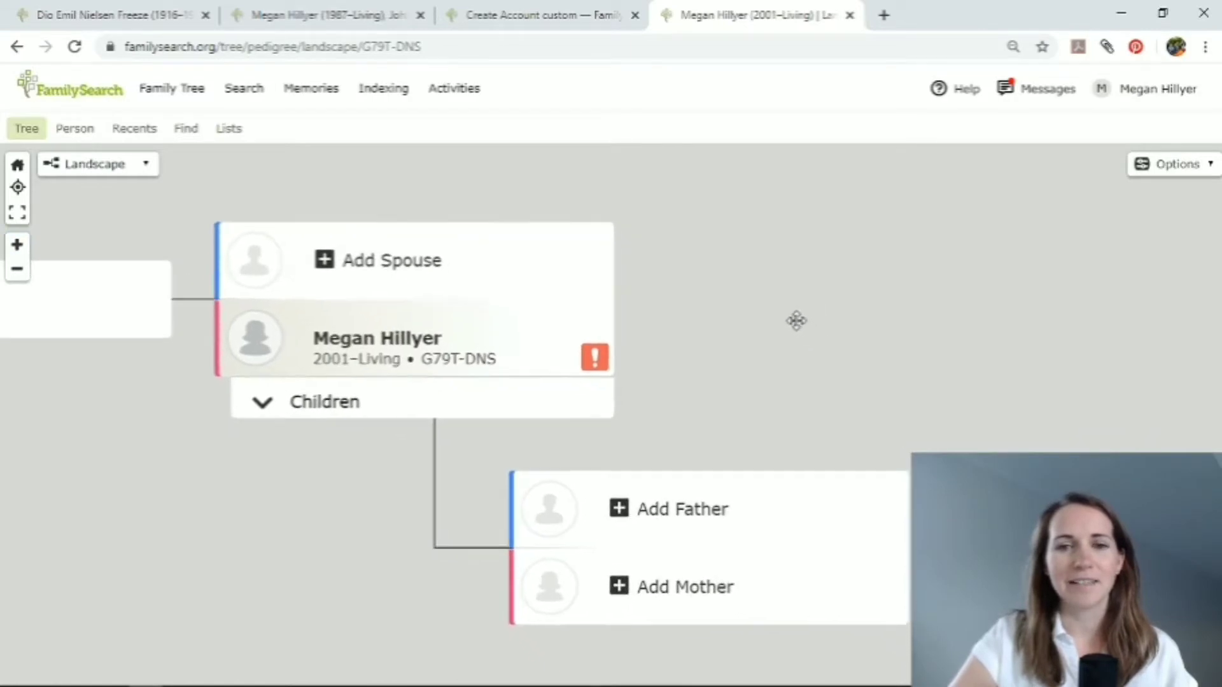
# Inspect the data problem flagged on the account holder's tree entry and read the missing standardized birth date details.
pyautogui.click(596, 358)
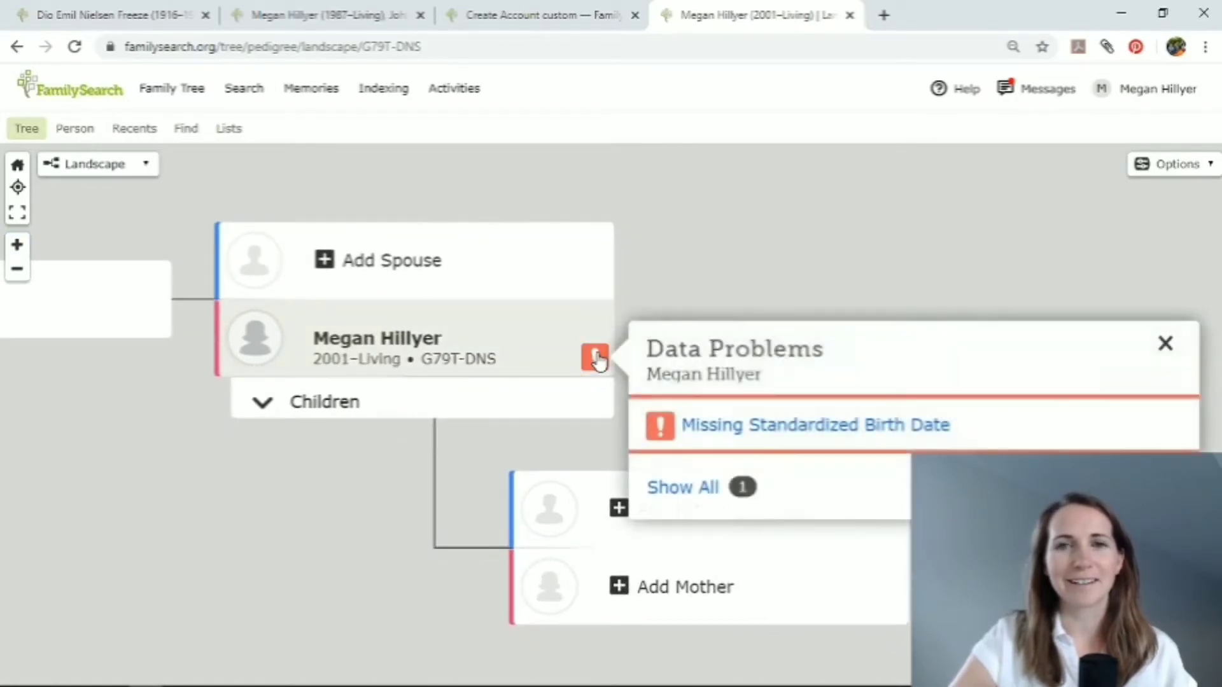
pyautogui.click(778, 427)
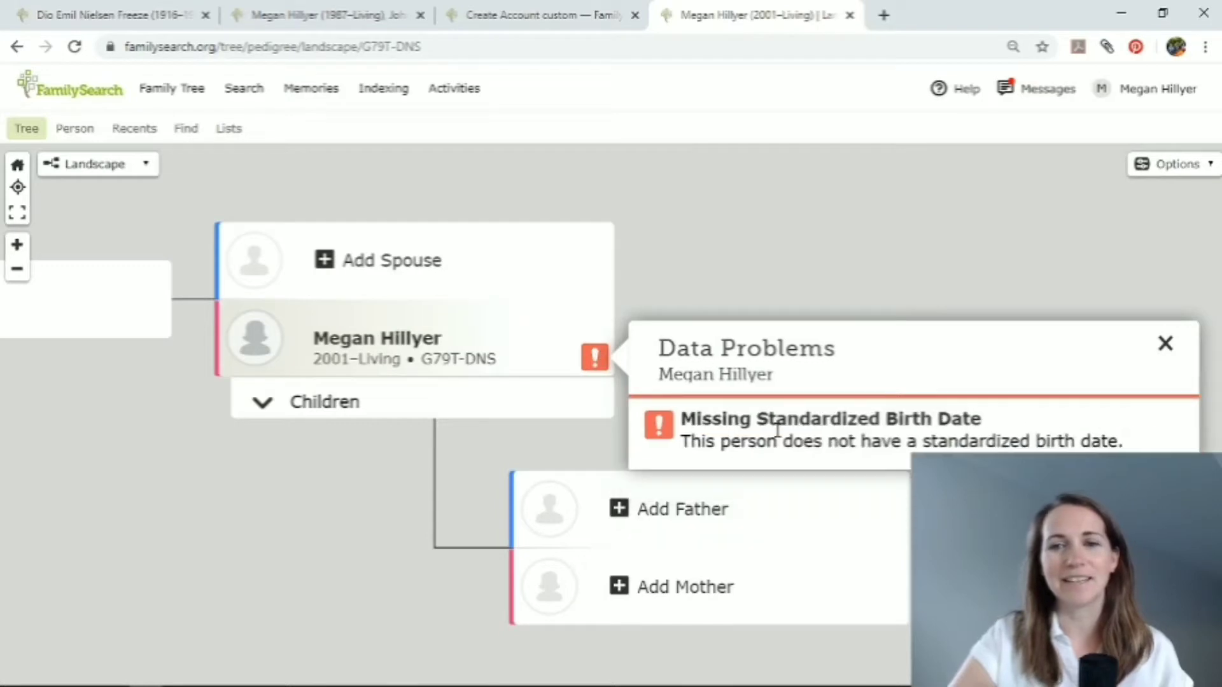
# Open the account holder's full person details page from the tree.
pyautogui.click(401, 341)
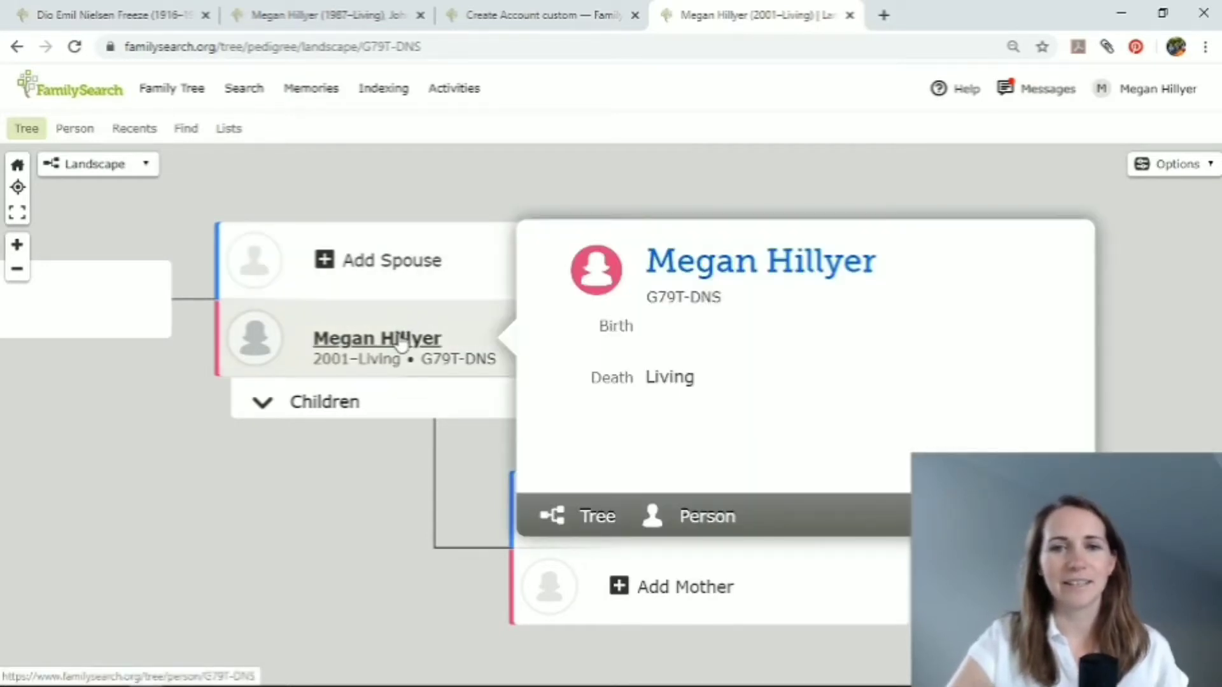
pyautogui.click(756, 268)
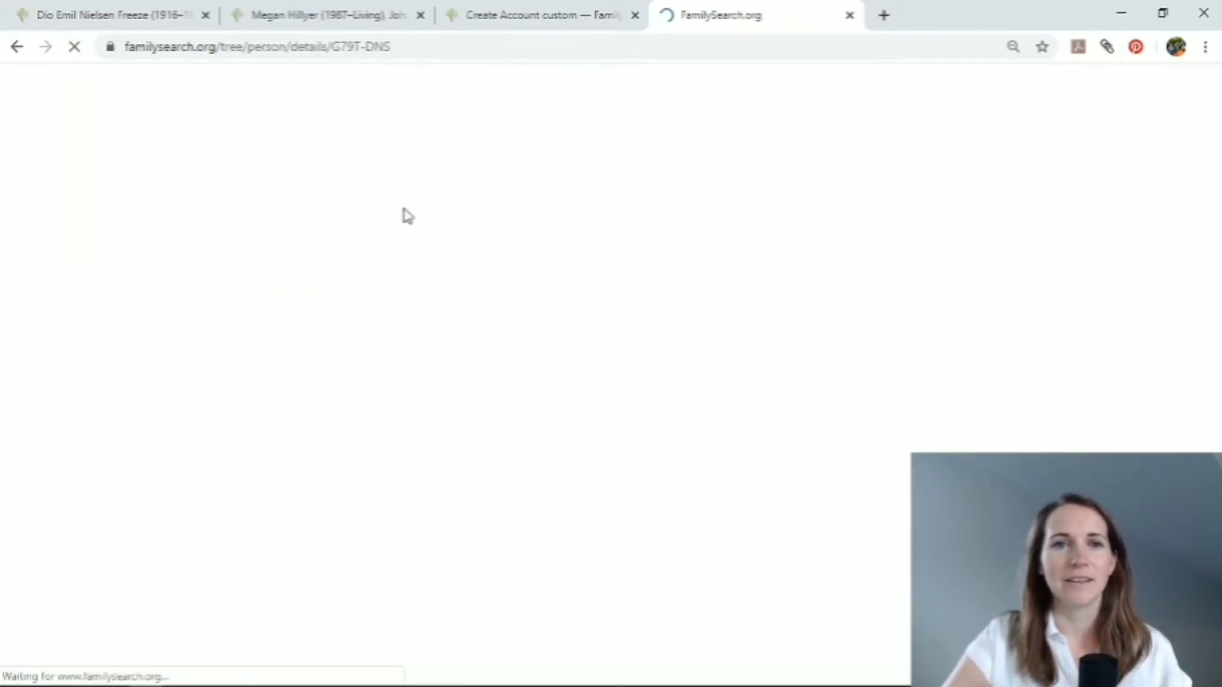
pyautogui.scroll(-1, 240, 392)
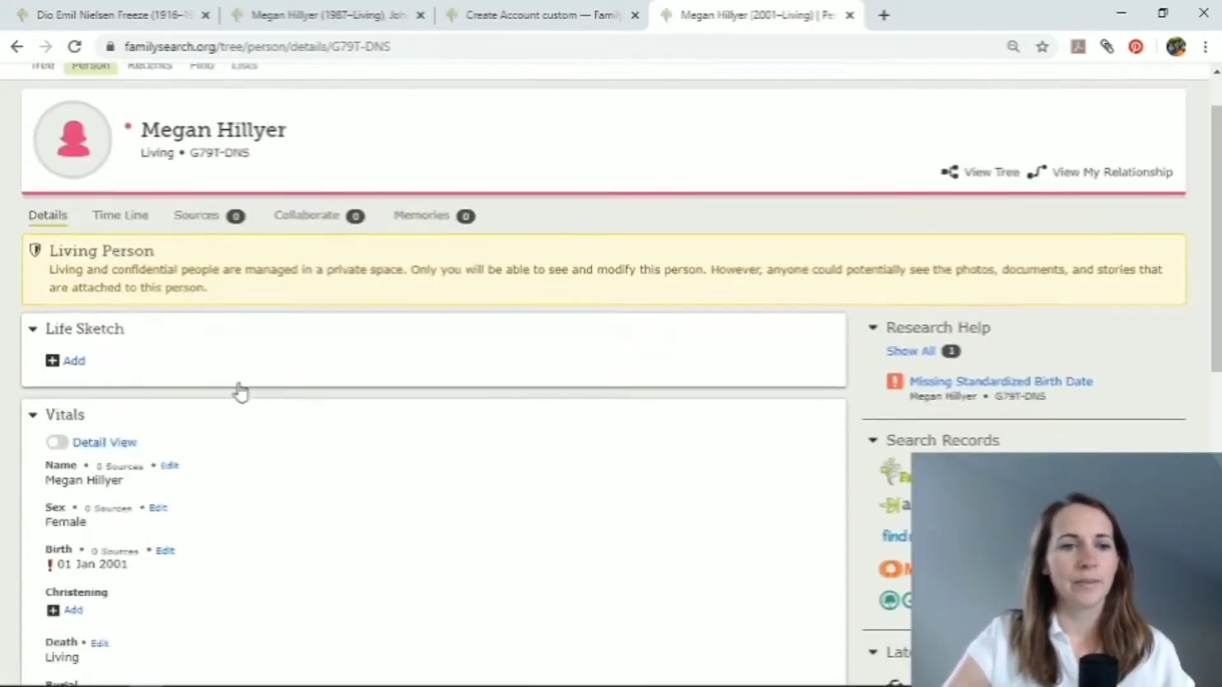
# Edit the account holder's birth information, re-entering the date of birth with the full month name and choosing the matching standardized date.
pyautogui.scroll(-2, 240, 391)
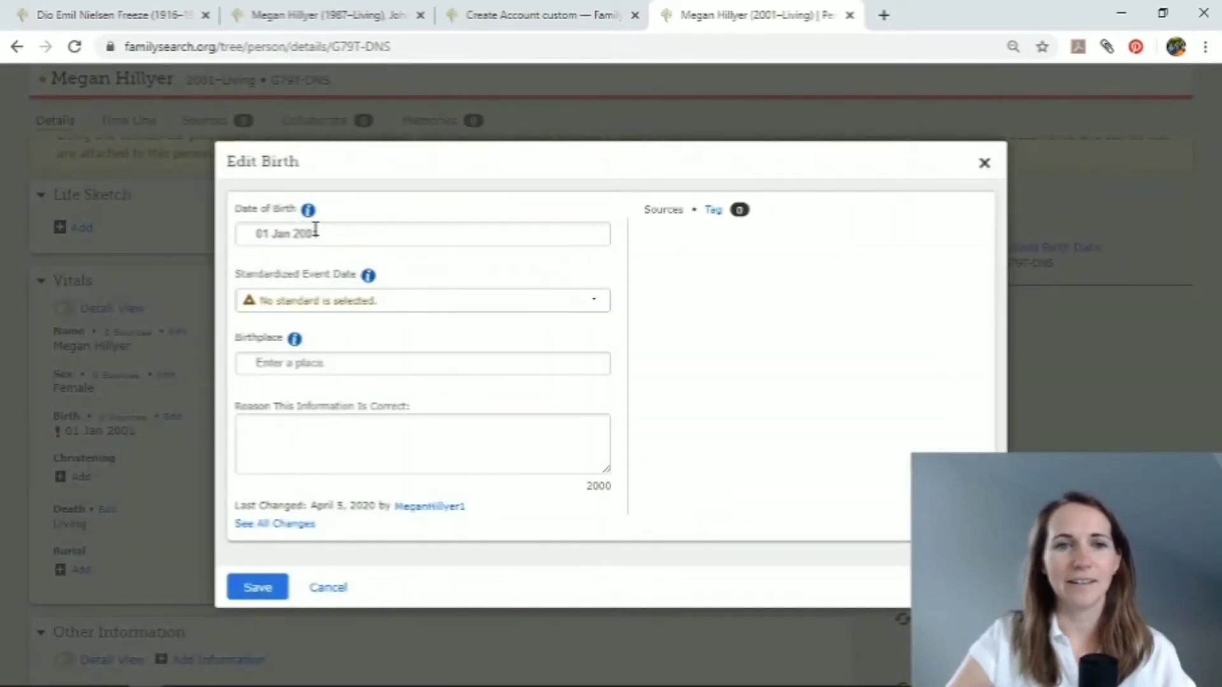
pyautogui.click(270, 233)
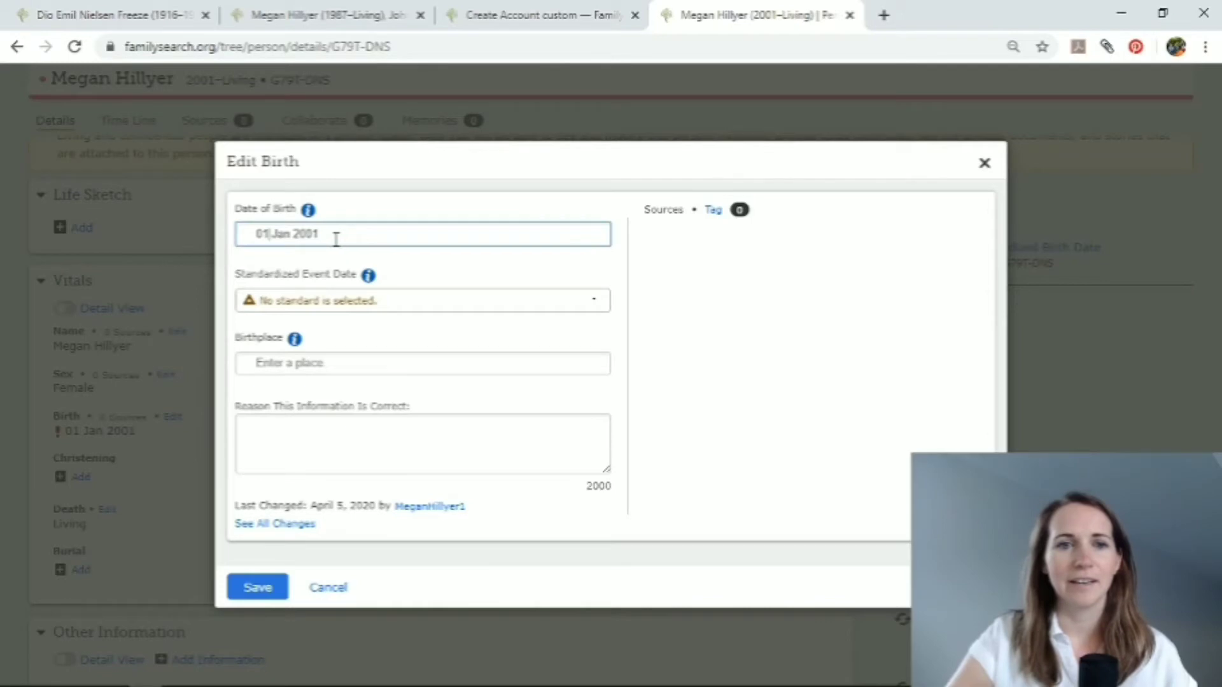
pyautogui.moveTo(336, 239); pyautogui.dragTo(184, 230)
pyautogui.write('1 J')
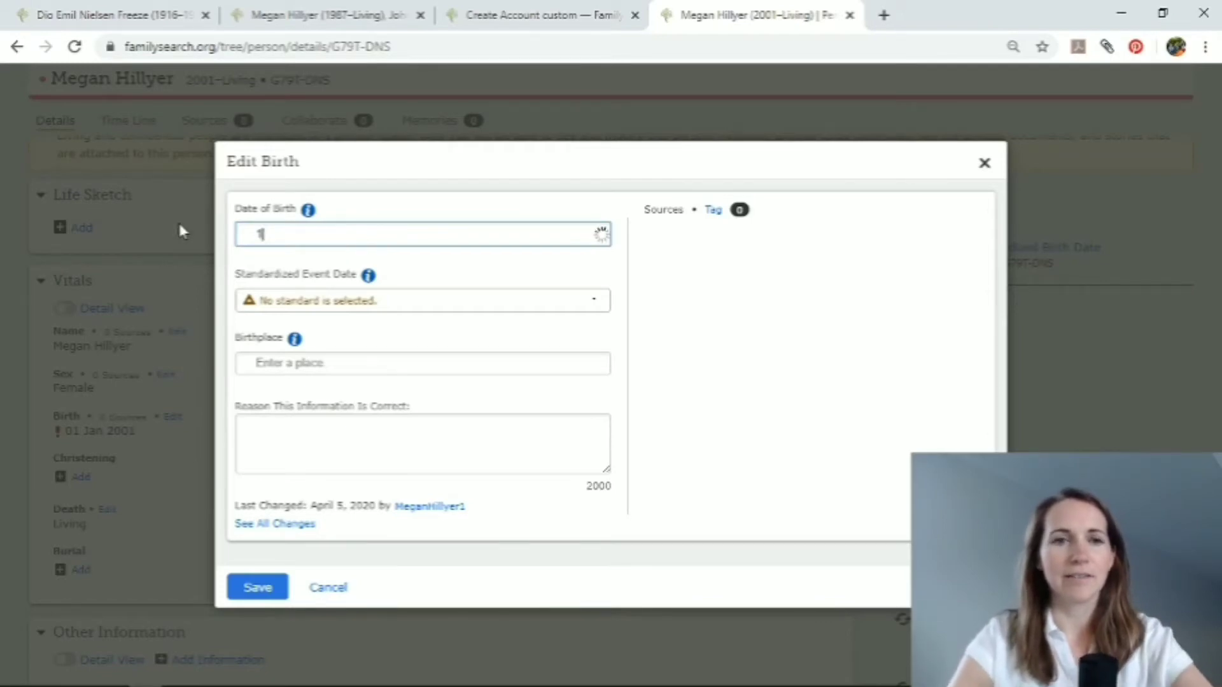
pyautogui.write('an')
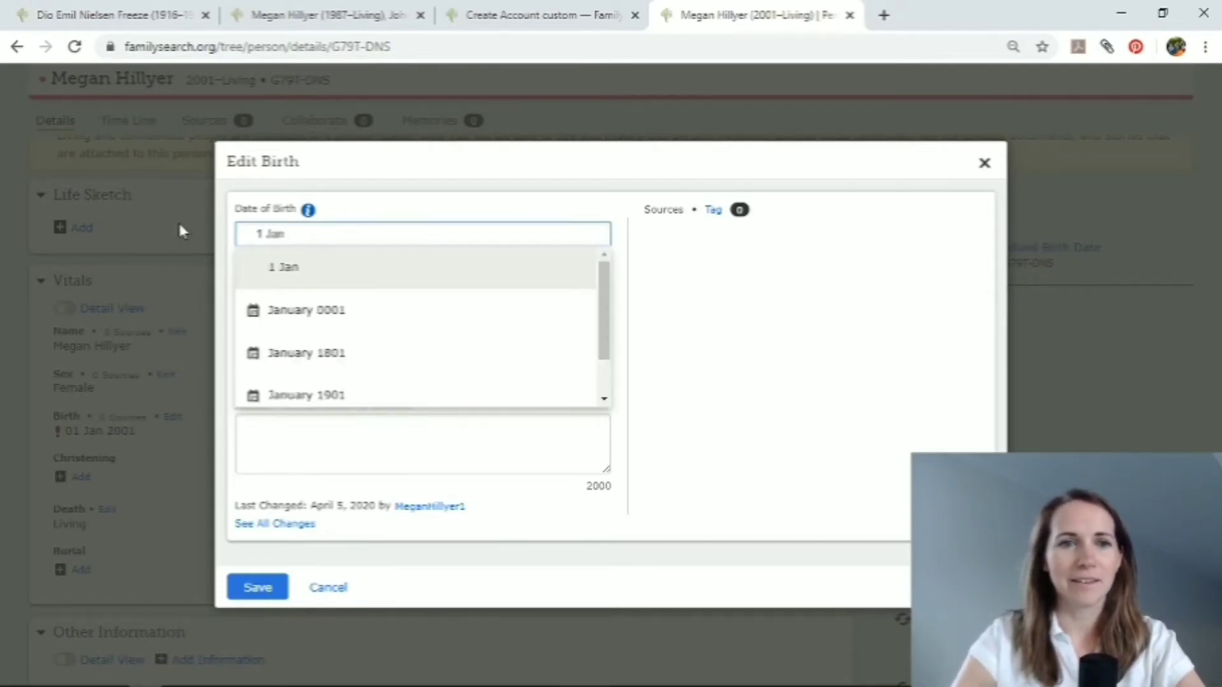
pyautogui.write('uary 2001')
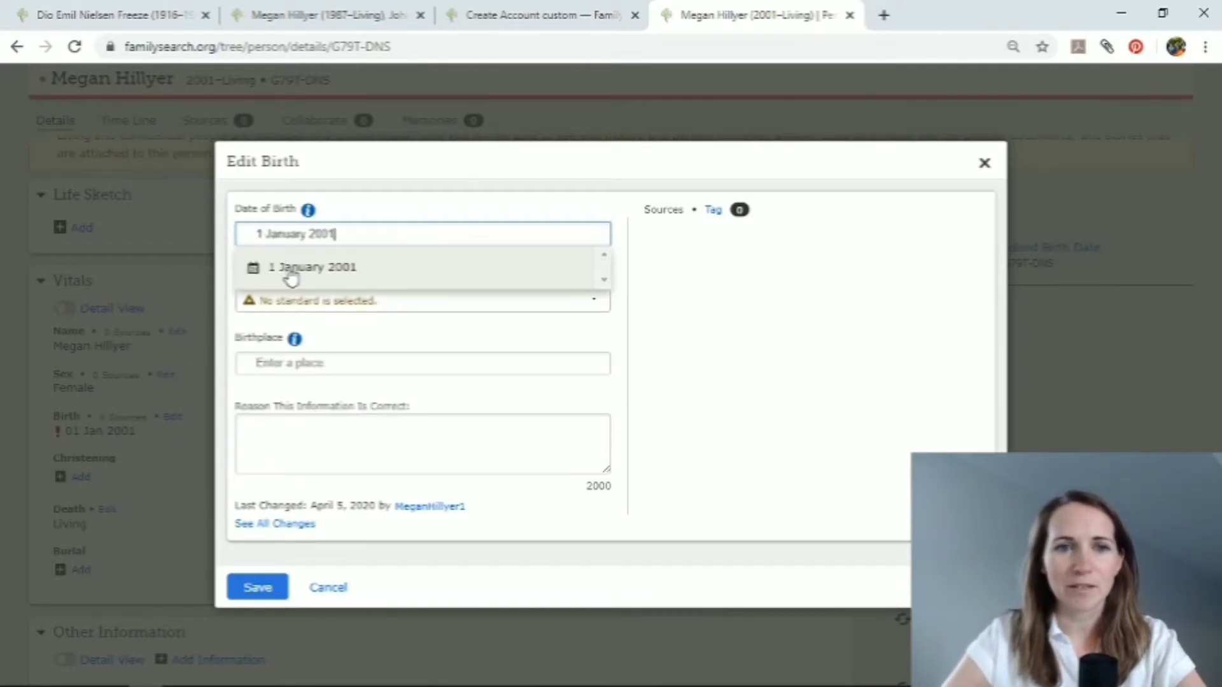
pyautogui.click(324, 270)
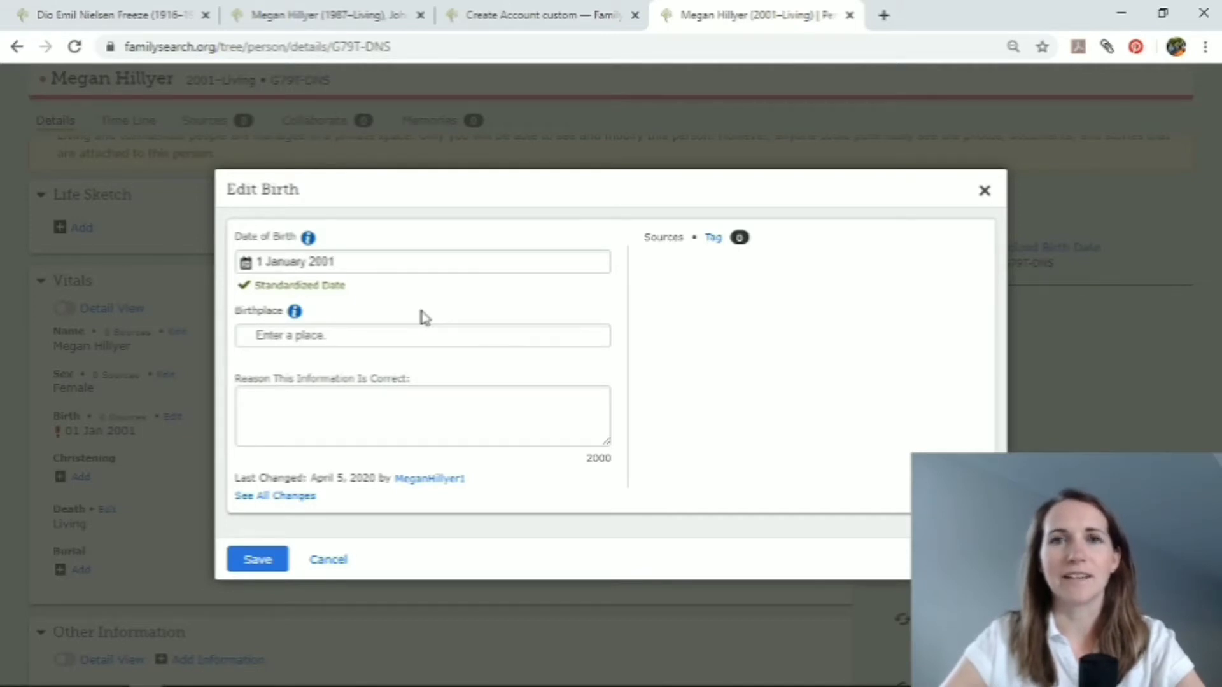
# Set the birthplace to the standardized place Calgary, Alberta, Canada and save the birth information.
pyautogui.click(383, 330)
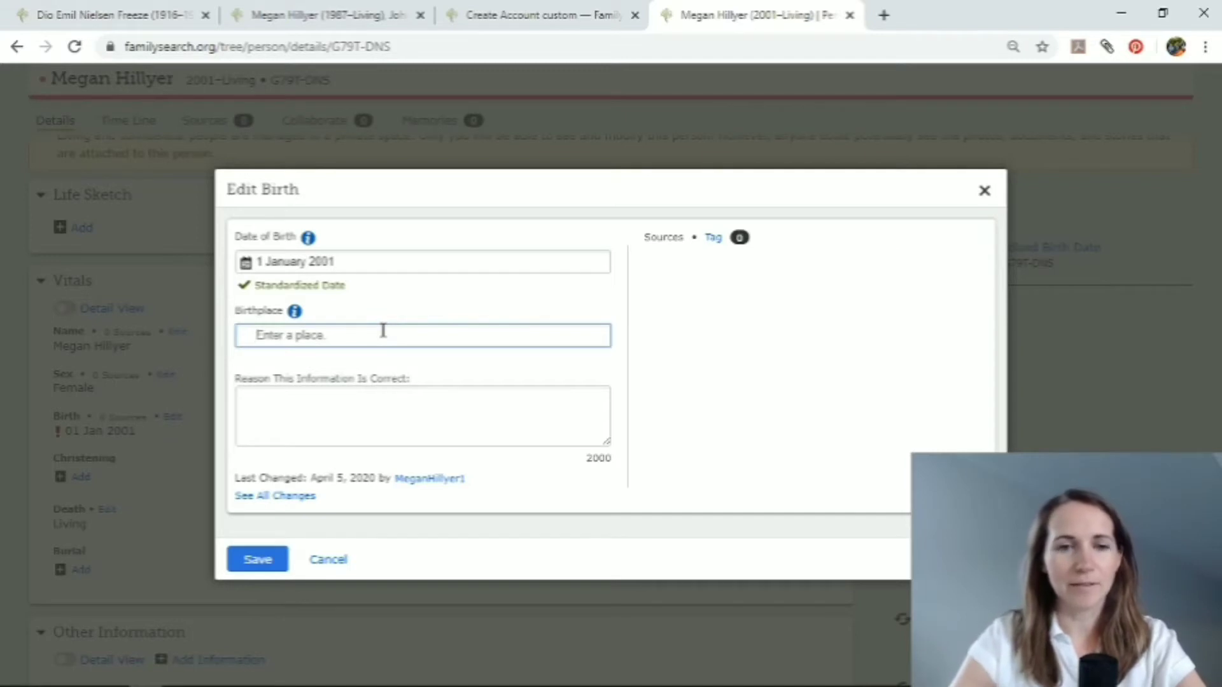
pyautogui.write('Cala')
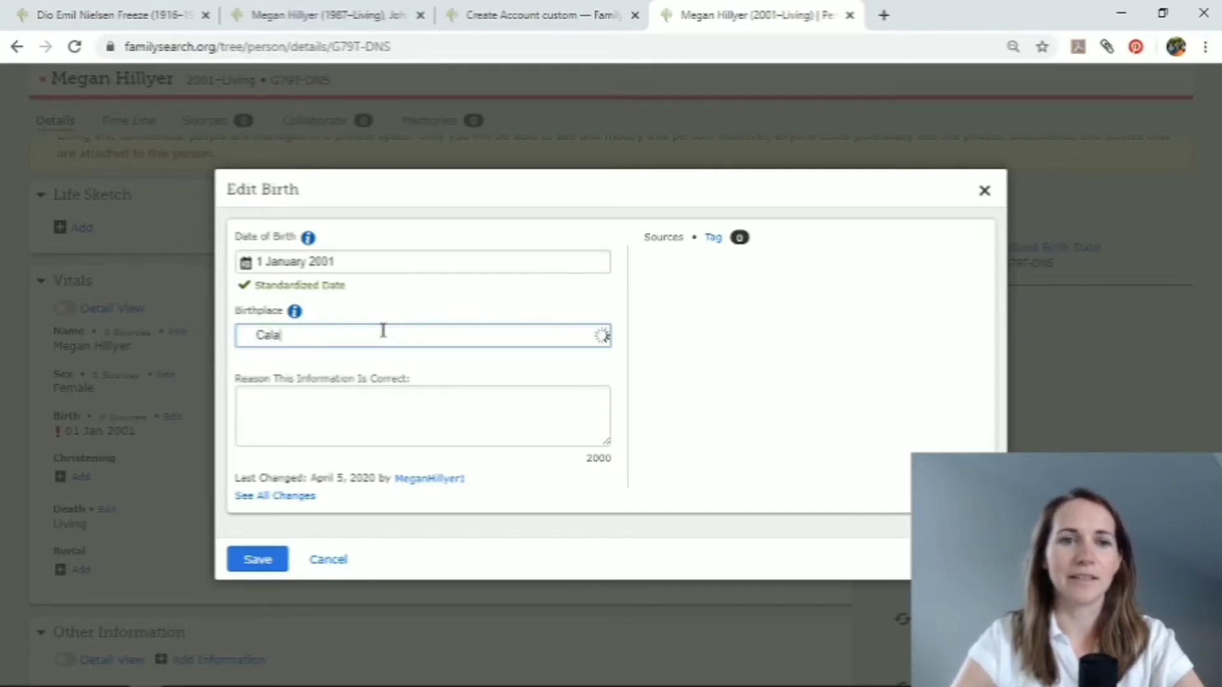
pyautogui.write('ggary, ')
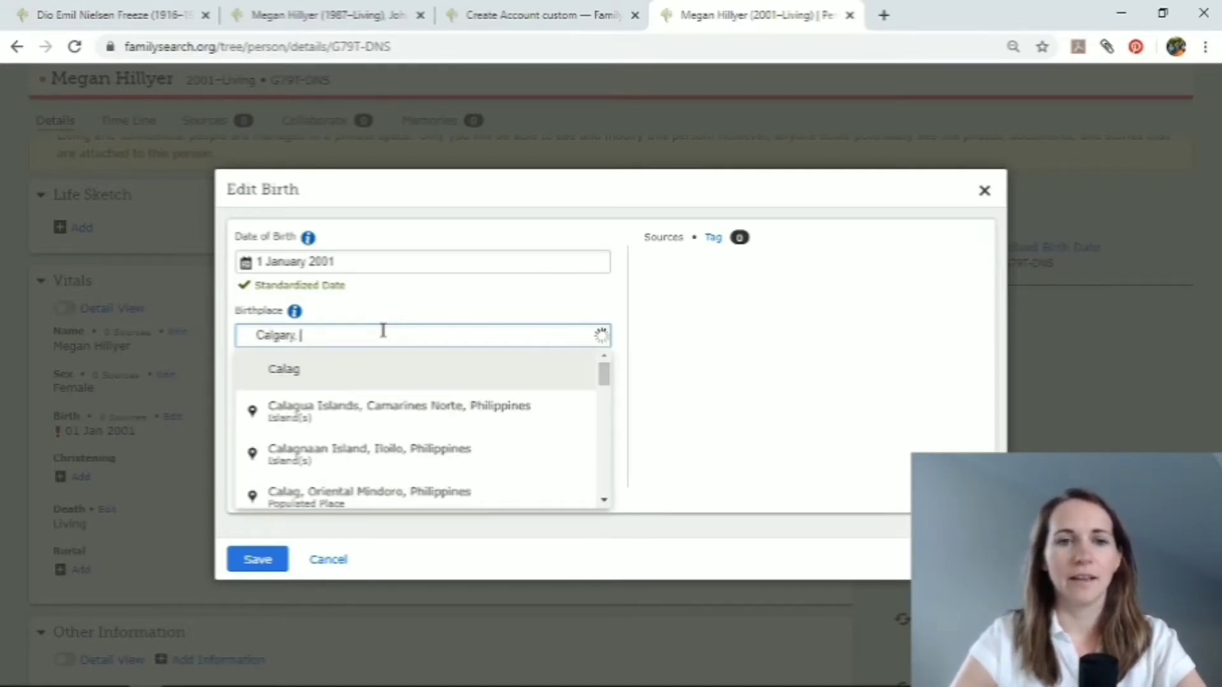
pyautogui.write('Alberta')
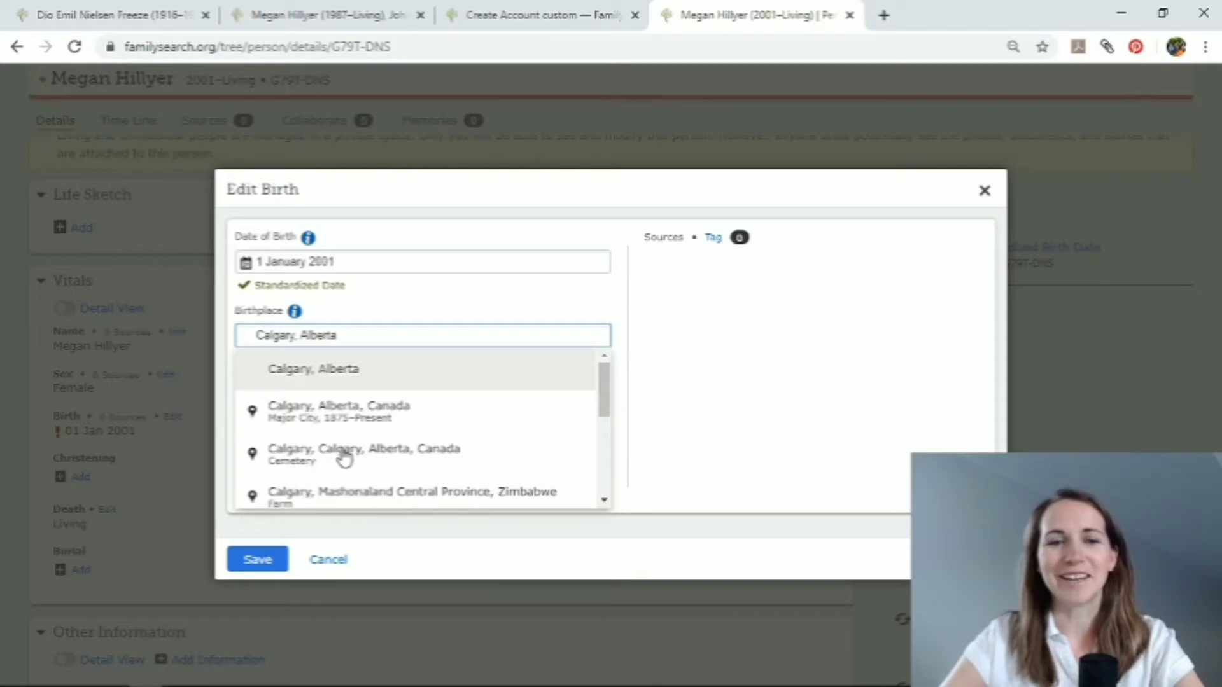
pyautogui.click(306, 415)
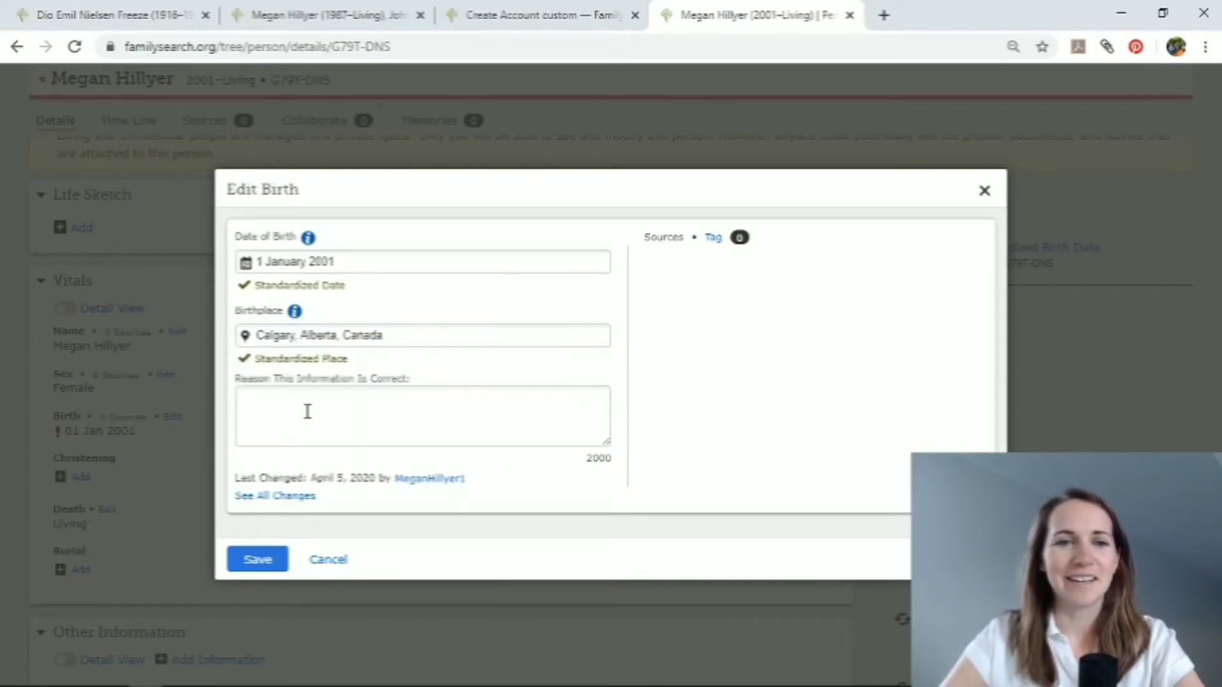
pyautogui.click(293, 403)
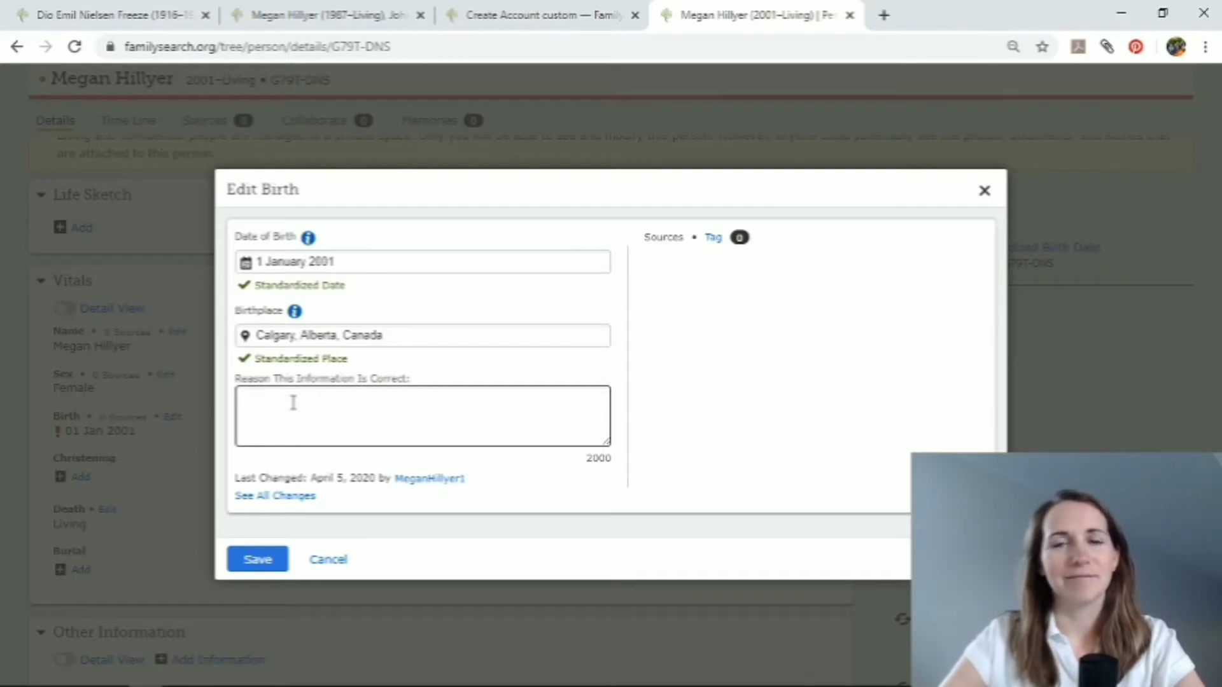
pyautogui.click(262, 564)
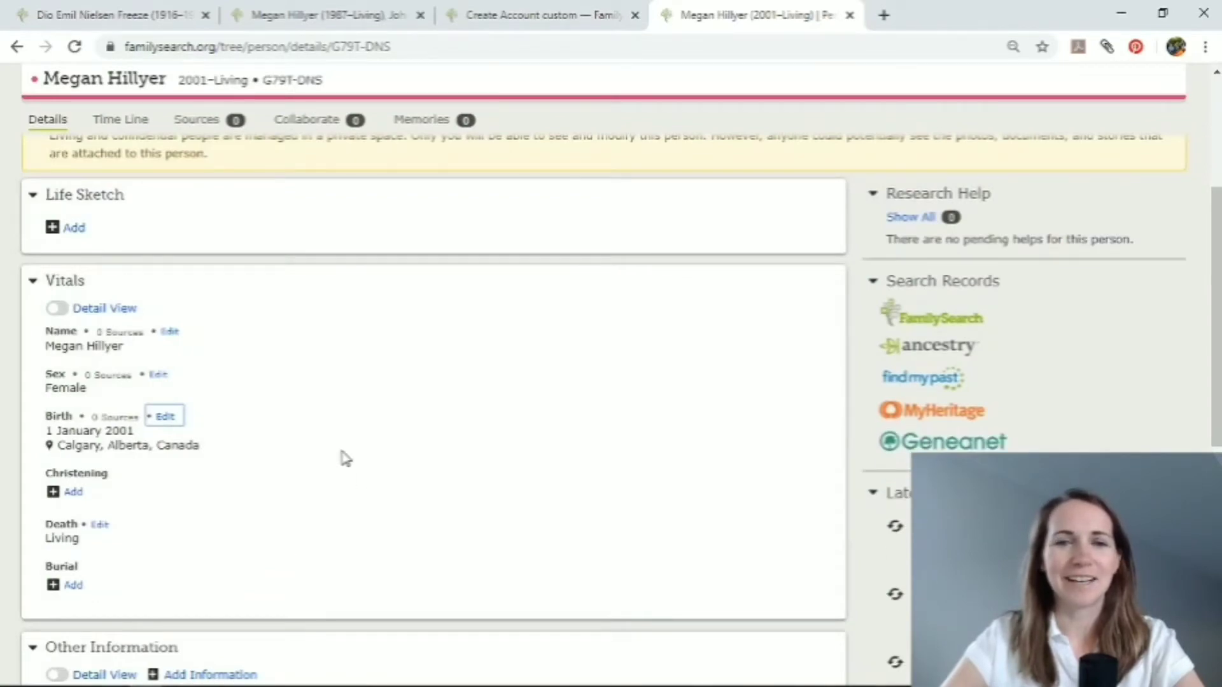
# Review the updated person details and return to the family tree in landscape view.
pyautogui.scroll(-1, 343, 458)
pyautogui.scroll(3, 344, 458)
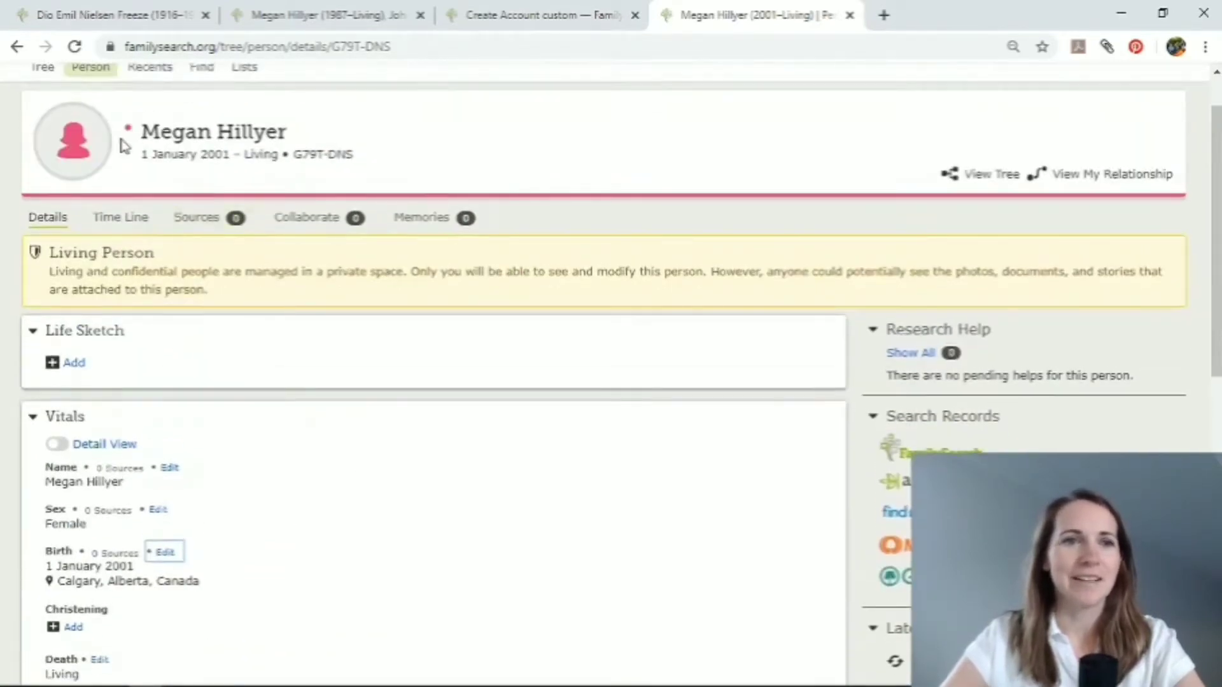
pyautogui.scroll(1, 127, 127)
pyautogui.click(42, 129)
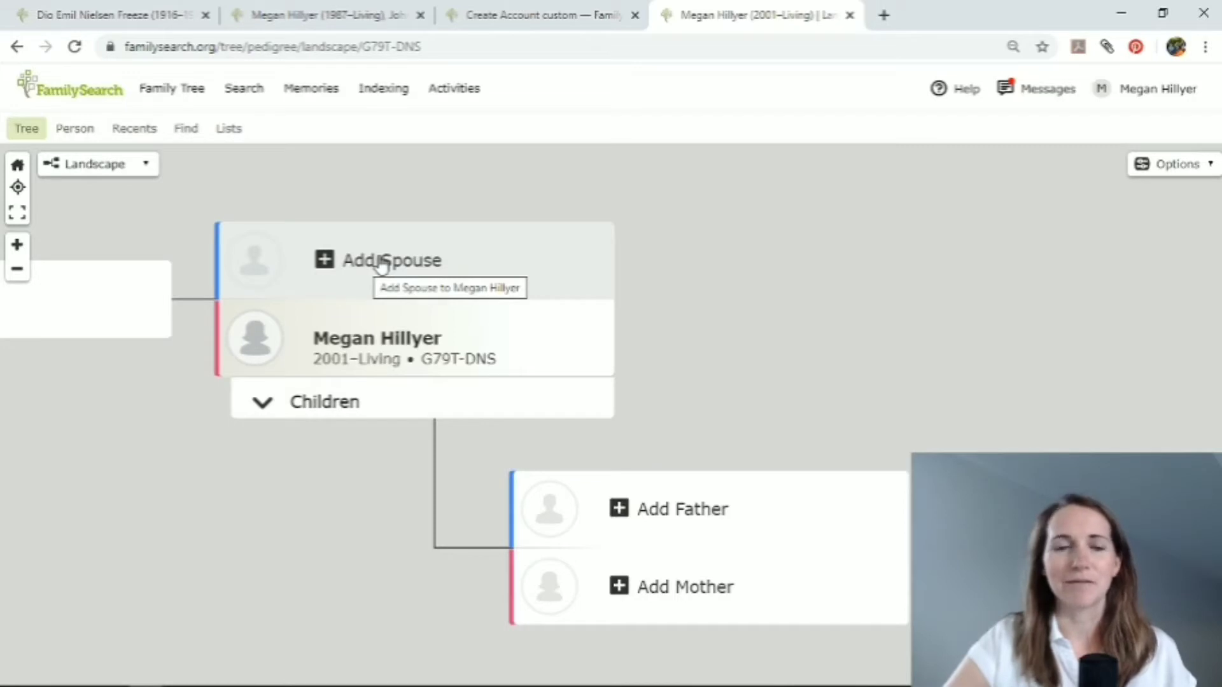
# Add a spouse for the account holder, entering his first and last names, marking him as living and creating the person.
pyautogui.click(380, 263)
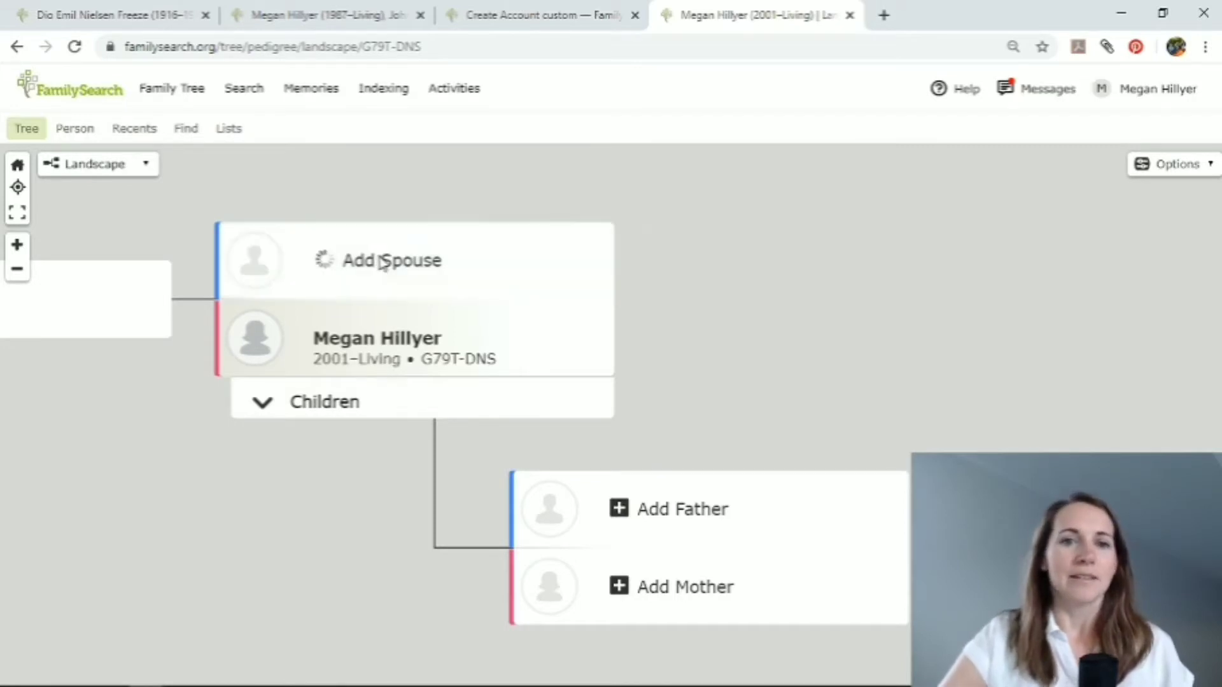
pyautogui.write('John')
pyautogui.press('Tab')
pyautogui.write('Hill')
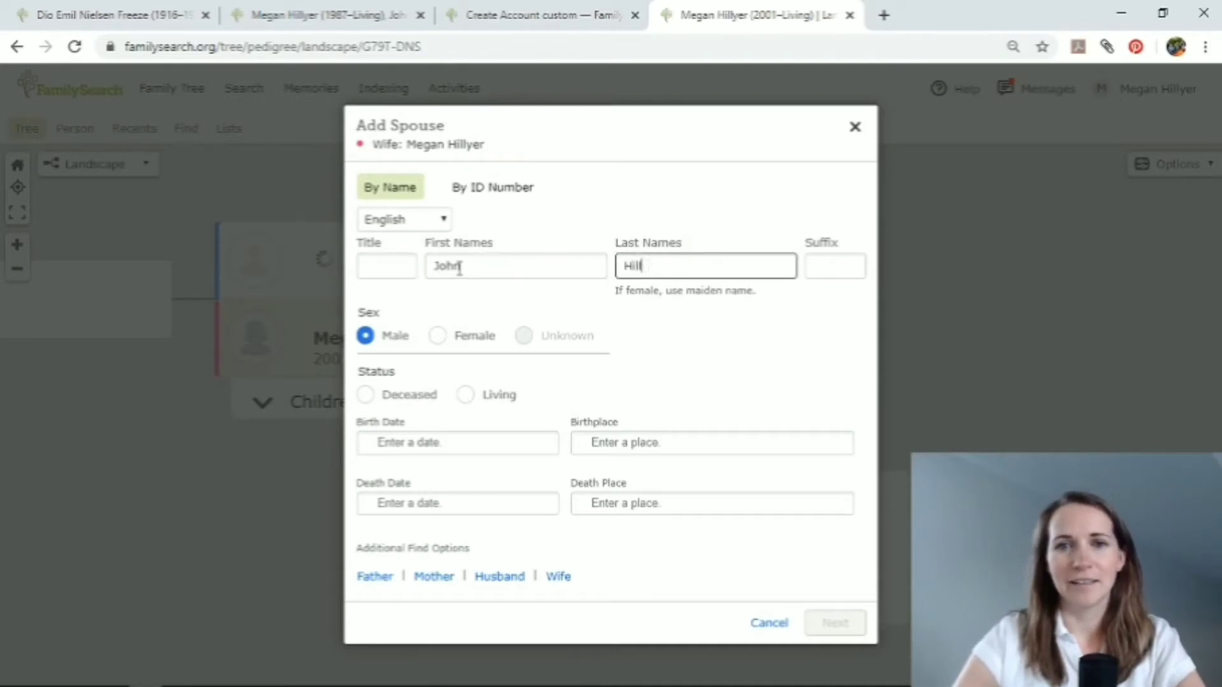
pyautogui.press('BackSpace')
pyautogui.press('BackSpace')
pyautogui.press('BackSpace')
pyautogui.press('BackSpace')
pyautogui.write('Smith')
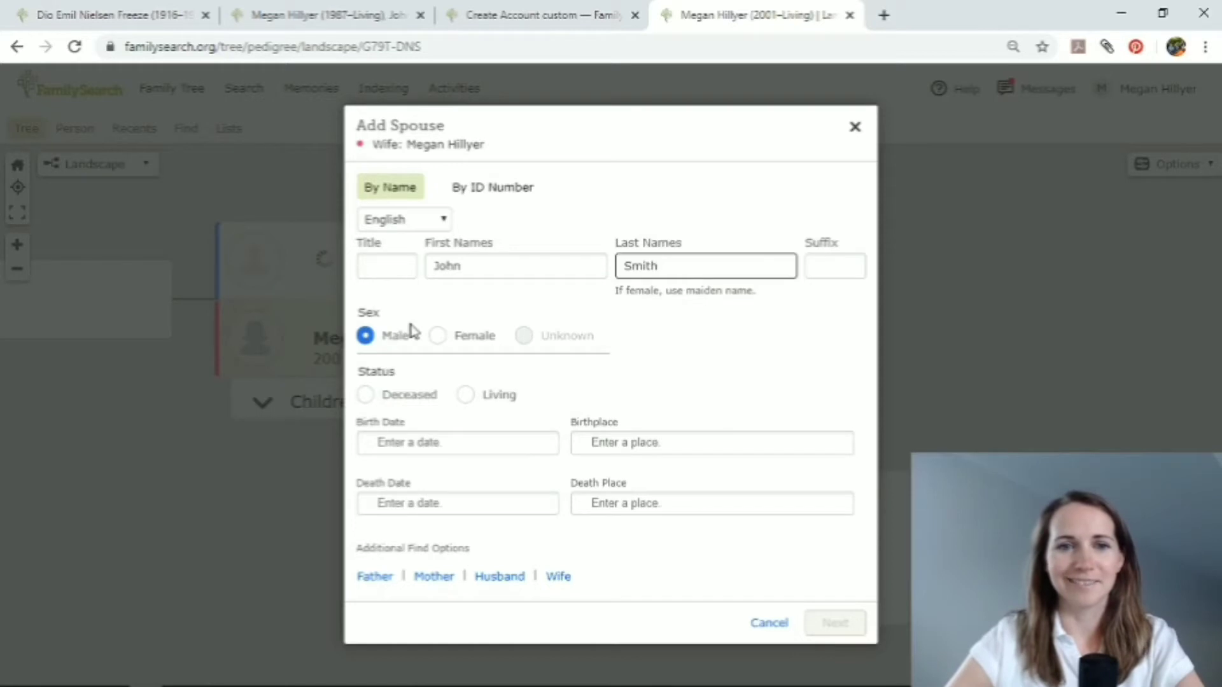
pyautogui.click(467, 396)
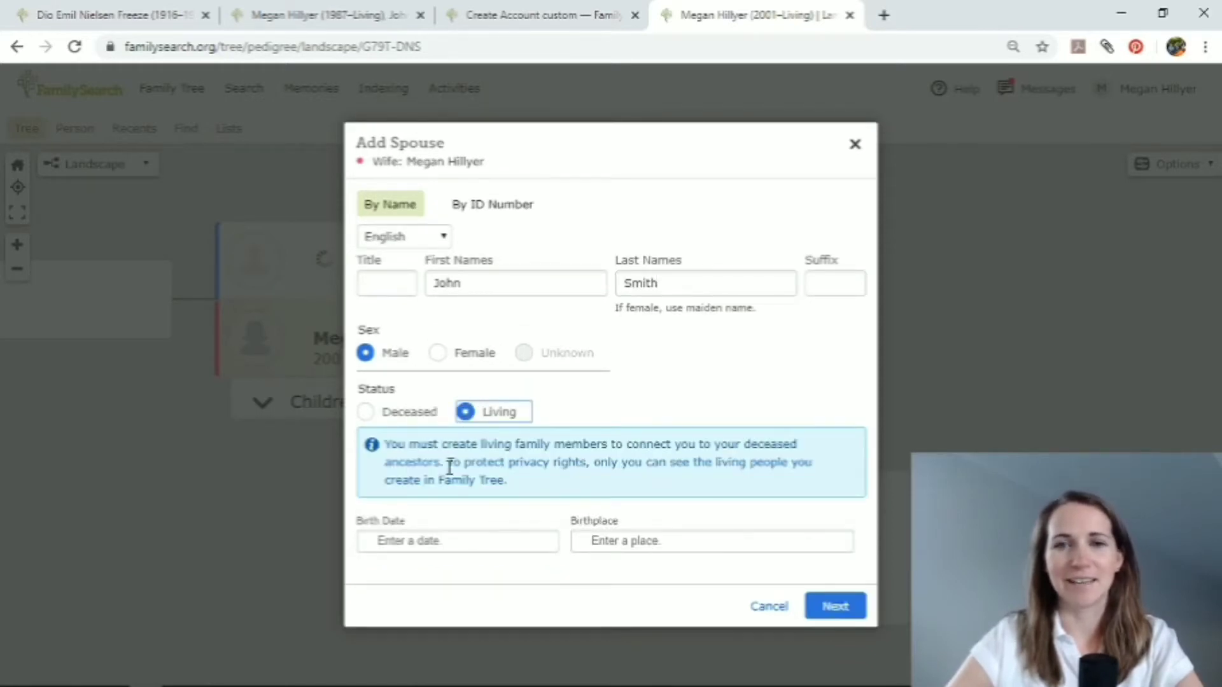
pyautogui.click(835, 602)
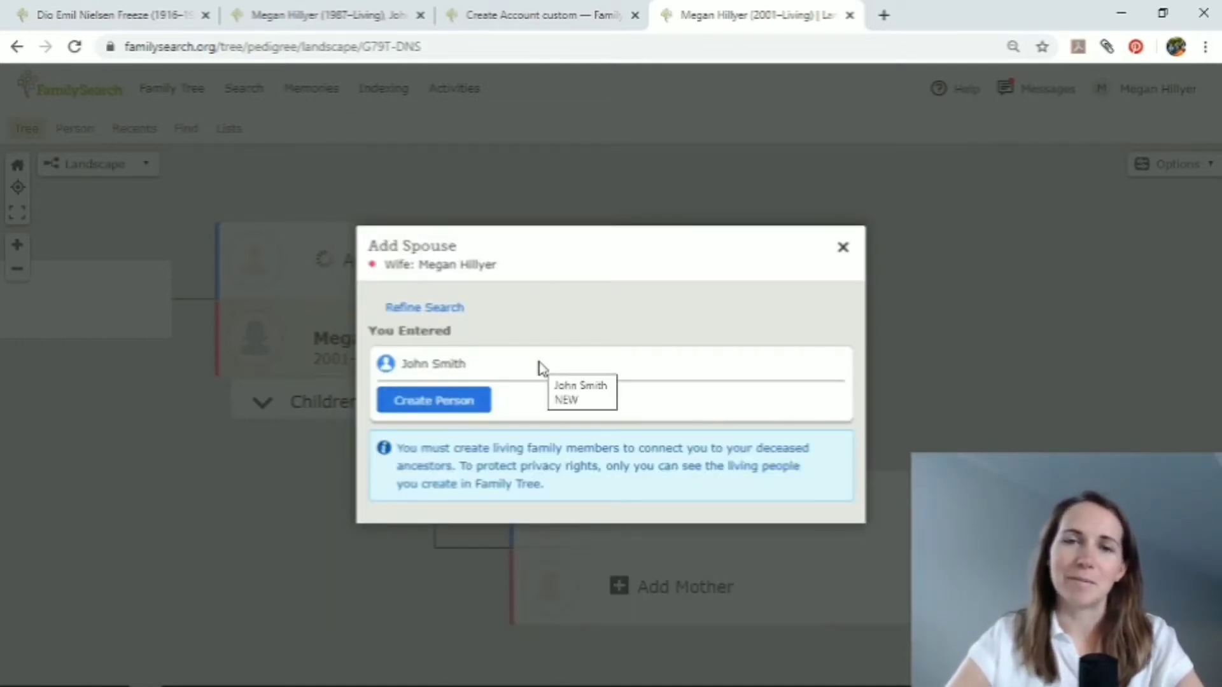
pyautogui.click(455, 405)
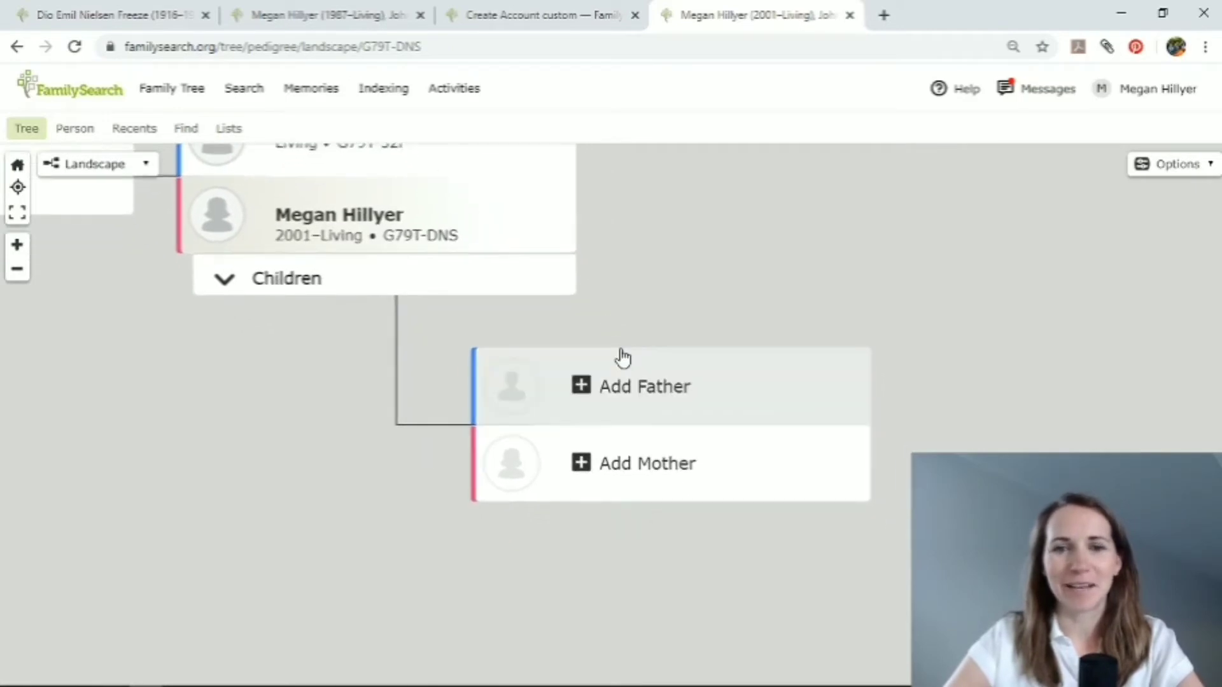
# Add the account holder's father, entering his first and last names, setting him as male and living, and creating the person.
pyautogui.click(608, 385)
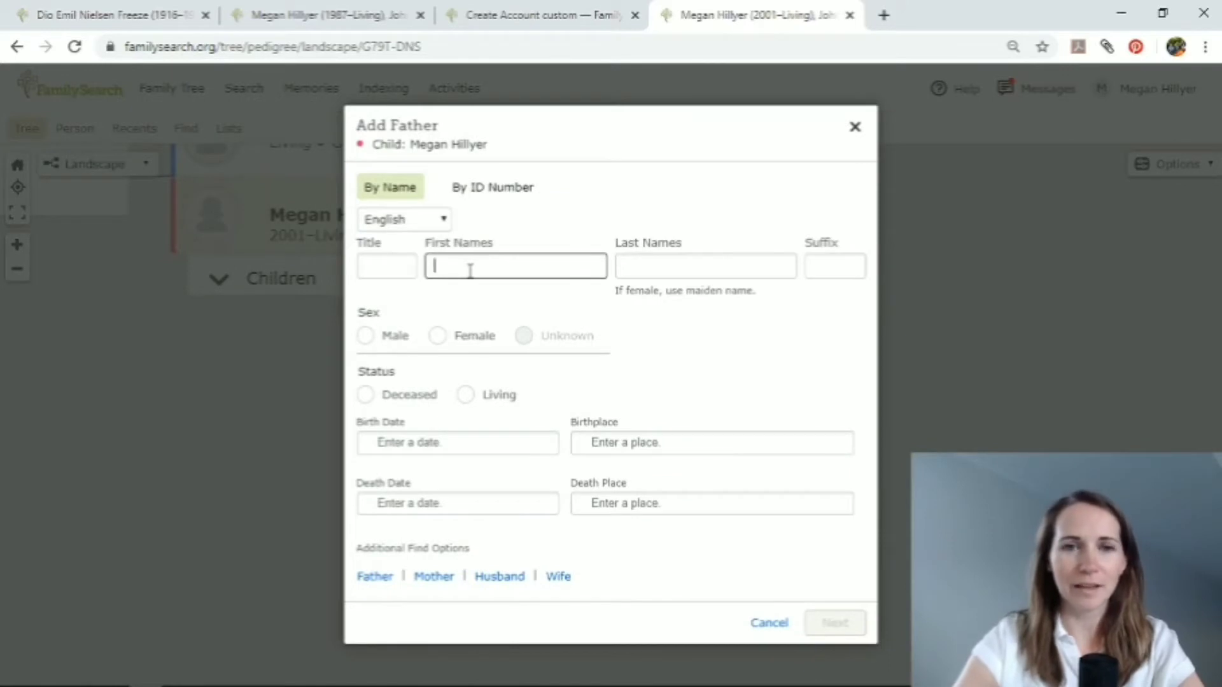
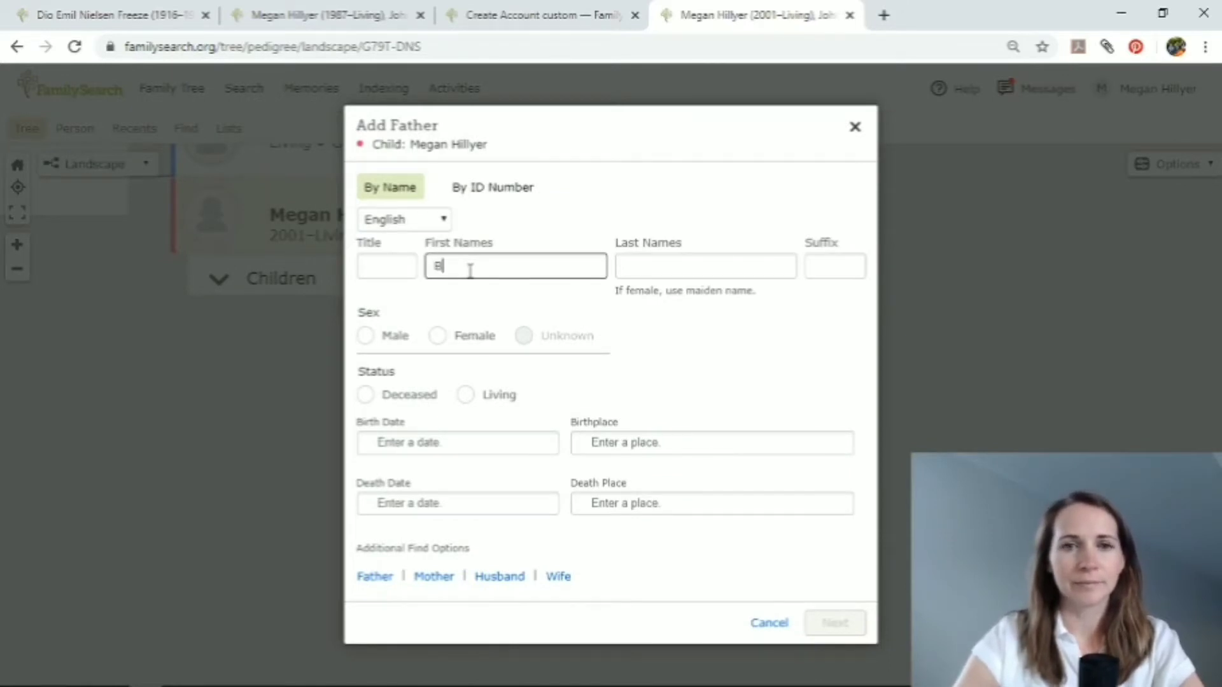
pyautogui.press('Tab')
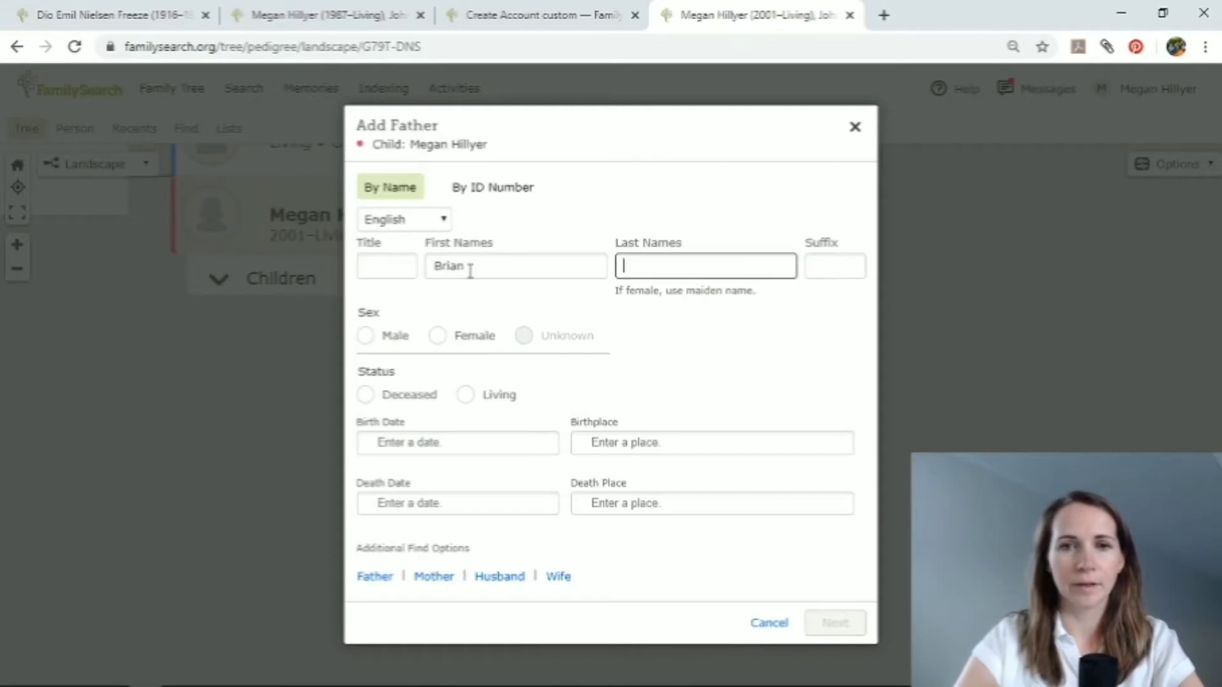
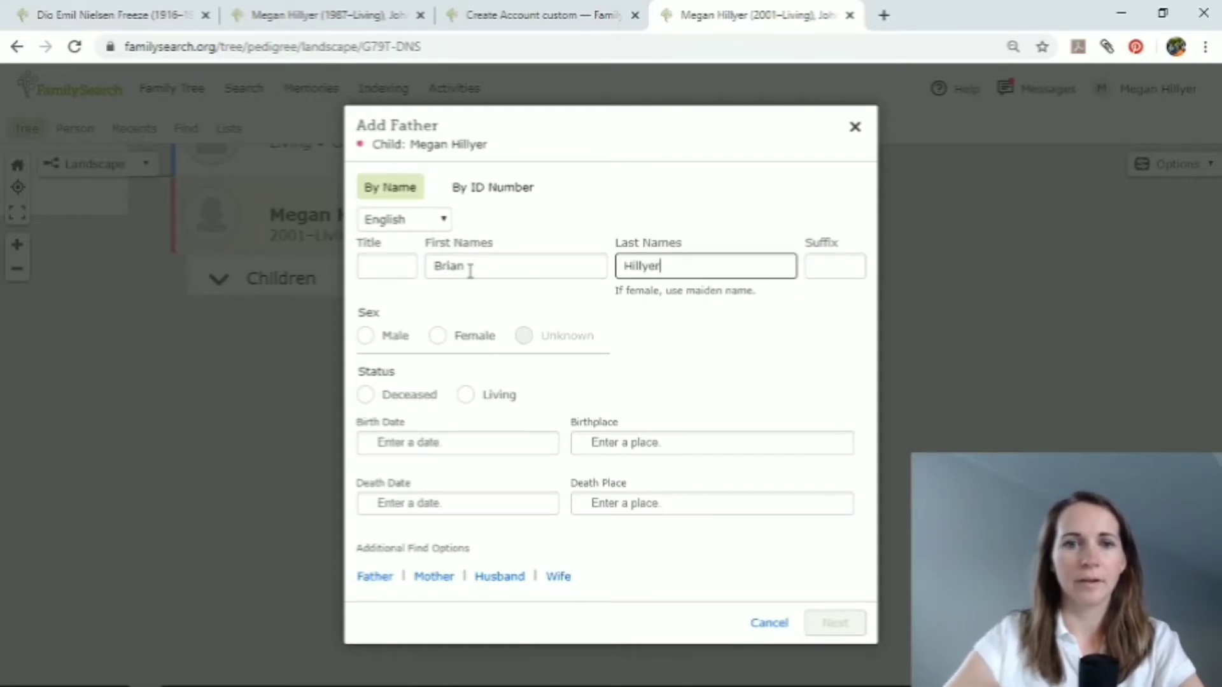
pyautogui.click(365, 336)
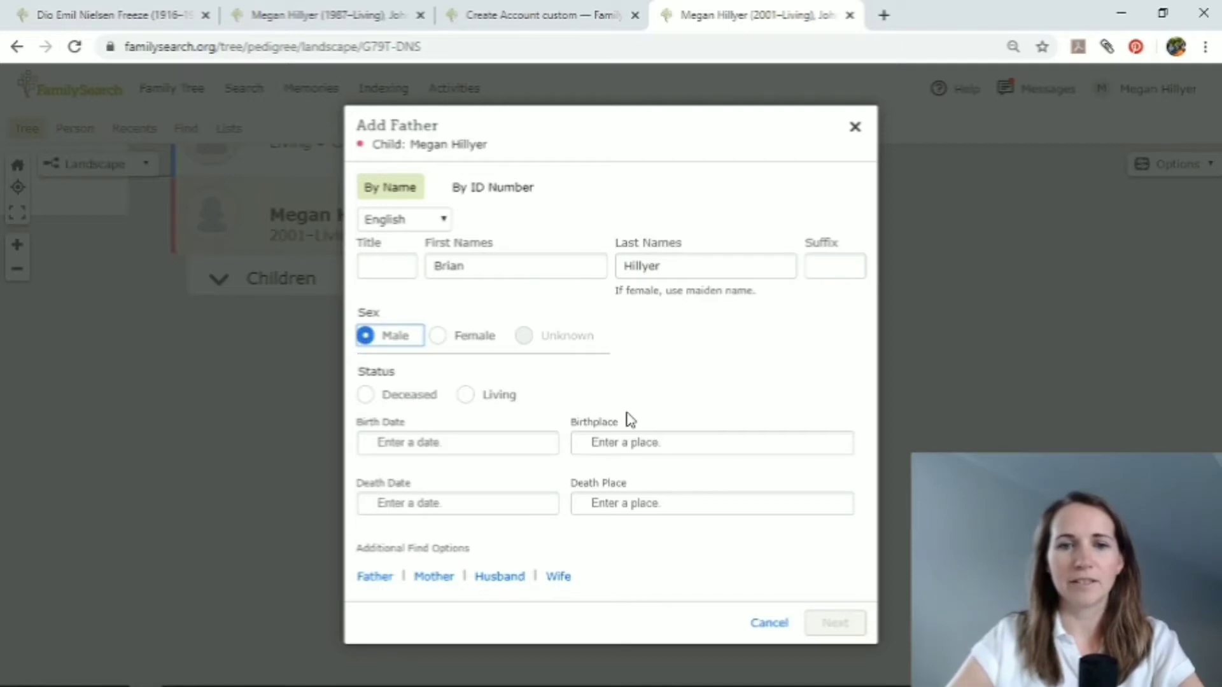
pyautogui.click(466, 398)
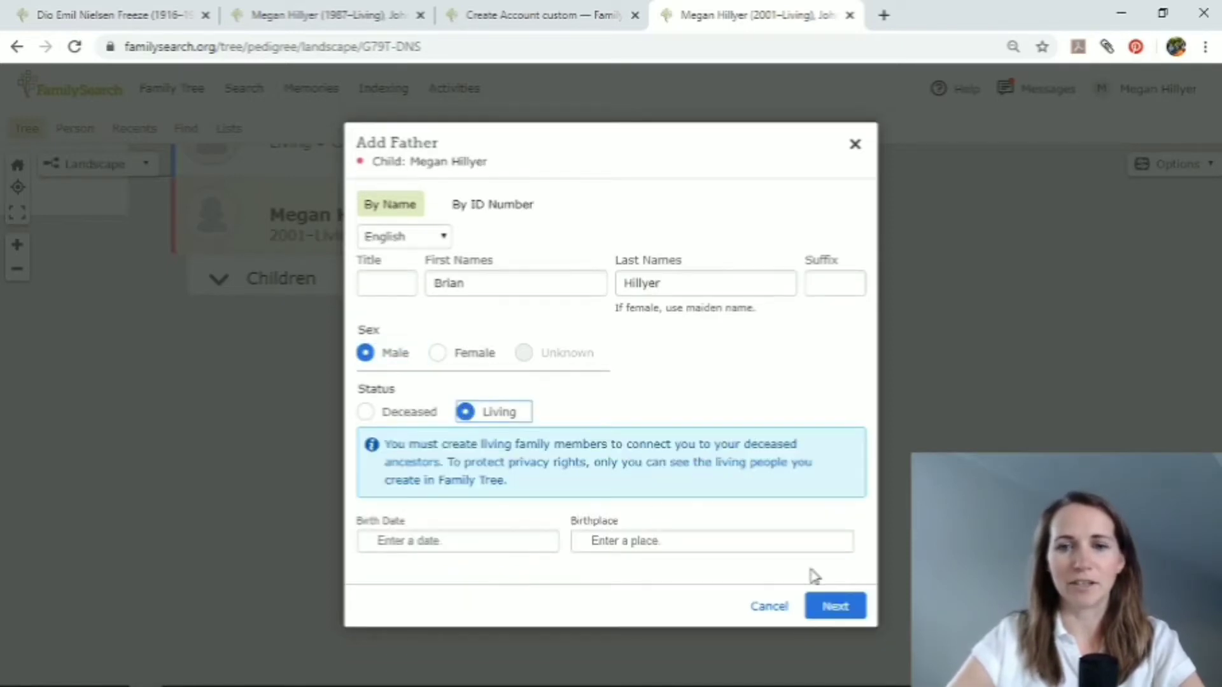
pyautogui.click(837, 608)
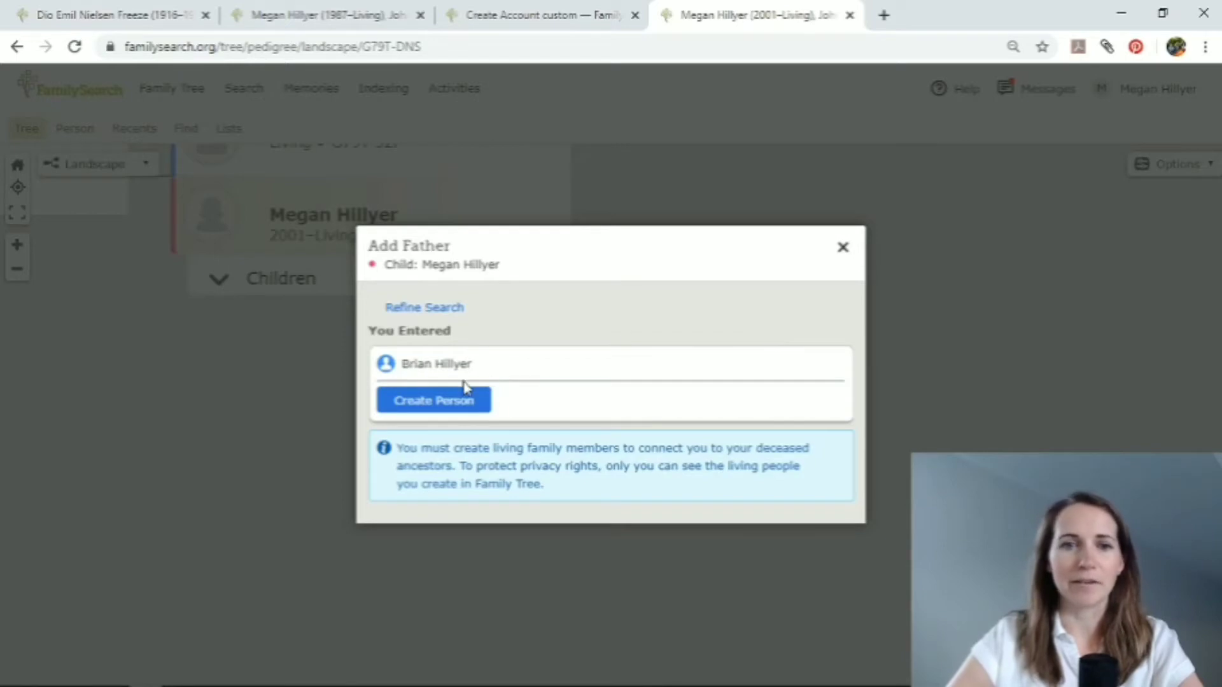
pyautogui.click(453, 400)
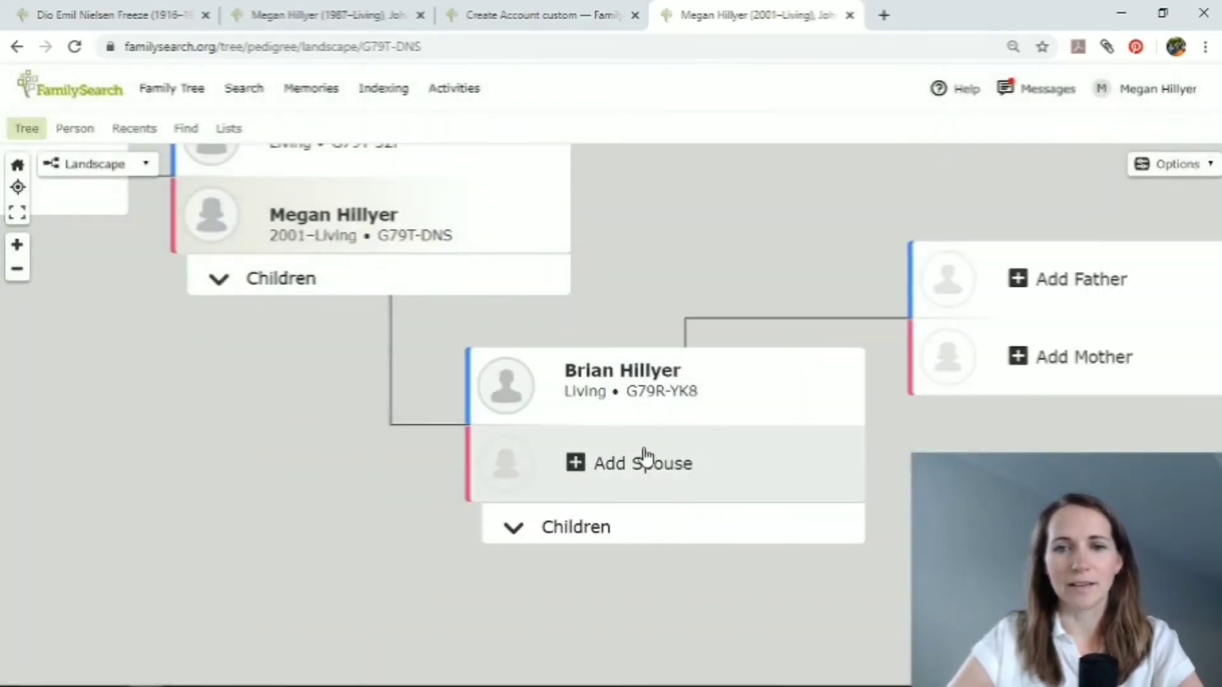
# Add the account holder's mother as the father's spouse, entering her first and last names, marking her as living and creating the person.
pyautogui.click(645, 458)
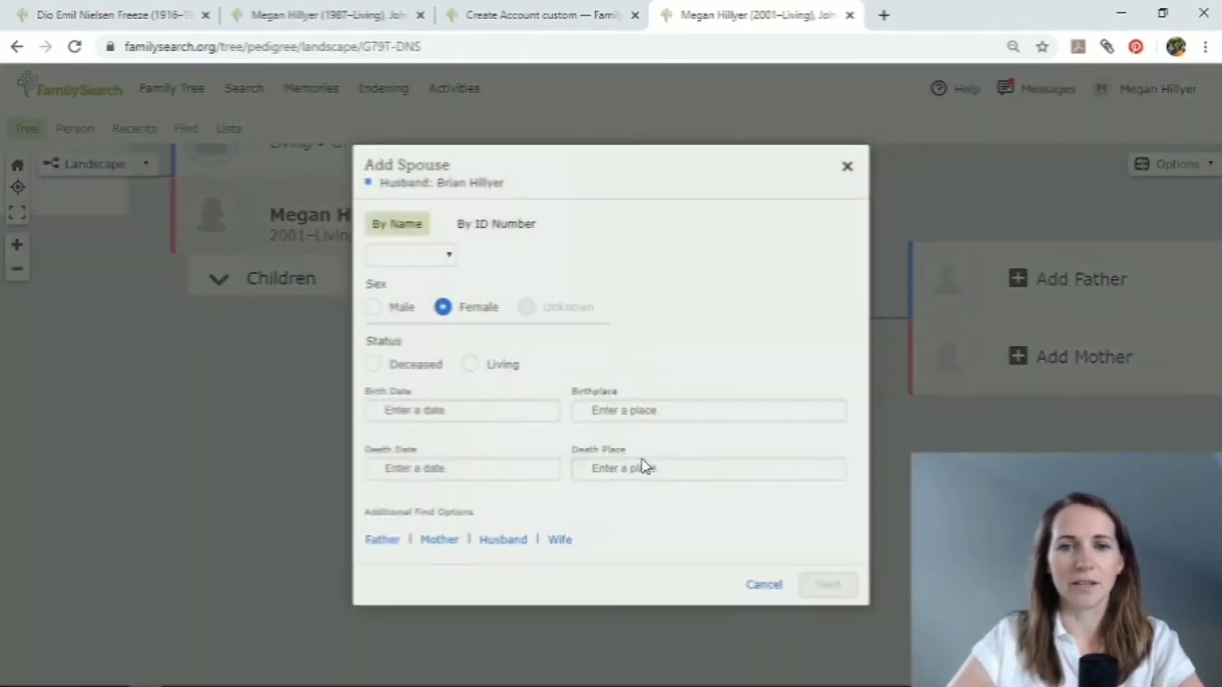
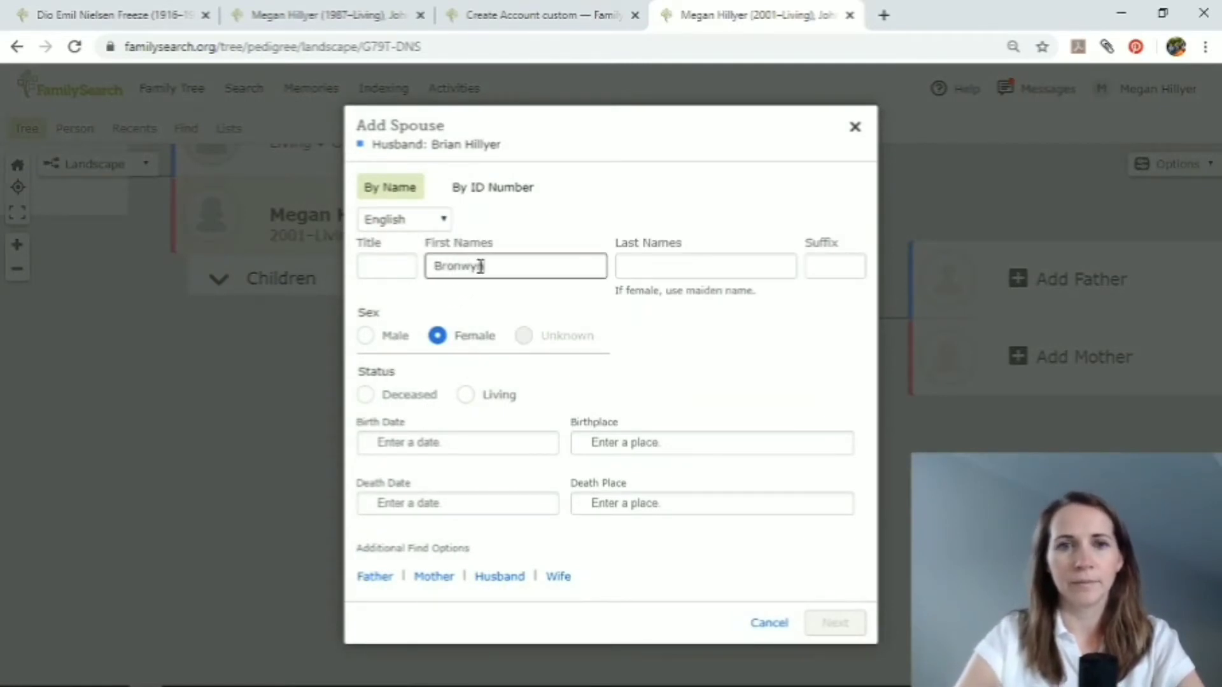
pyautogui.click(675, 272)
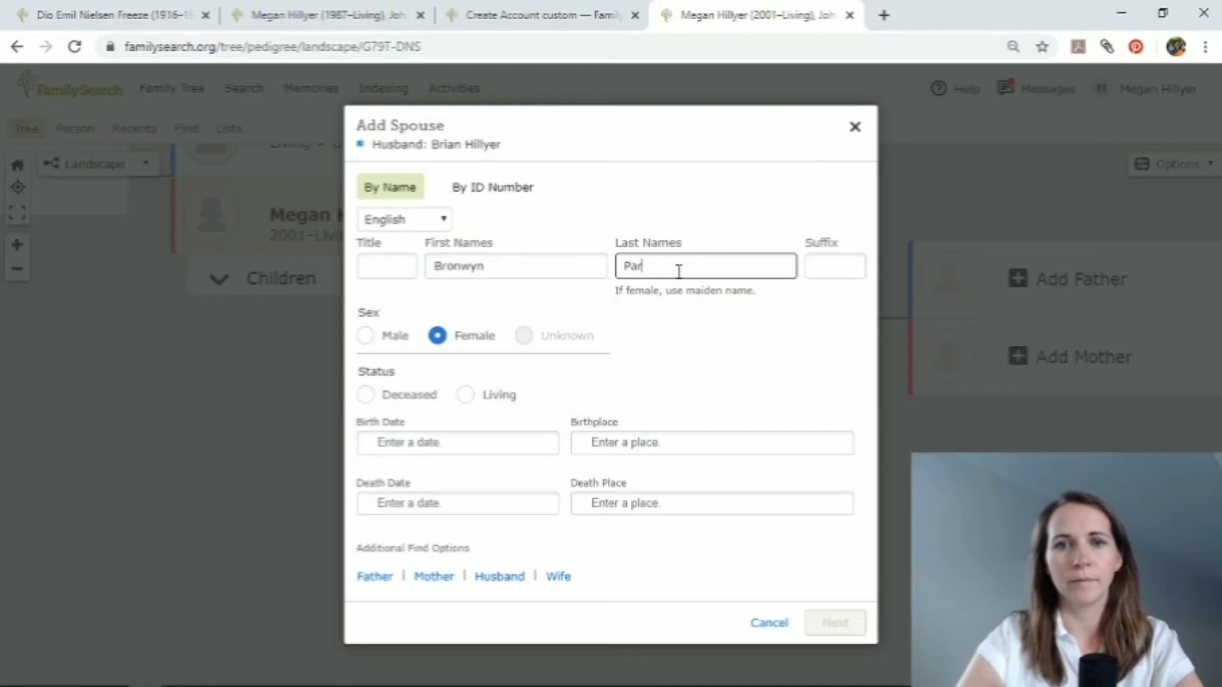
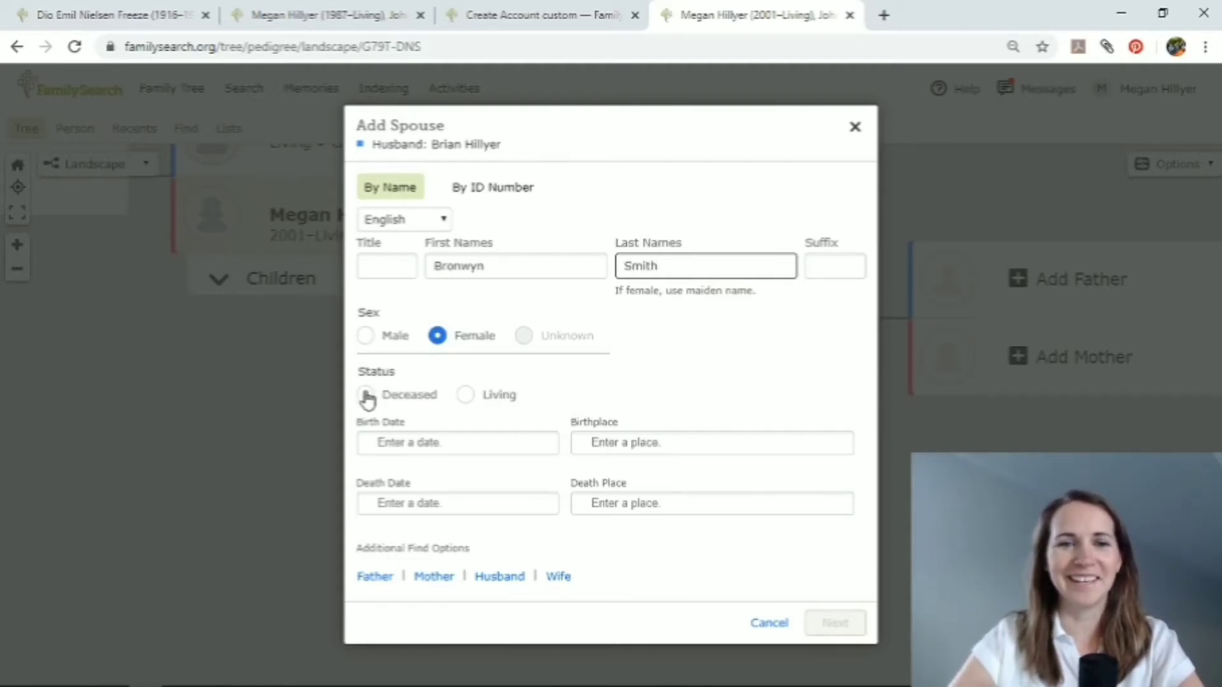
pyautogui.click(466, 395)
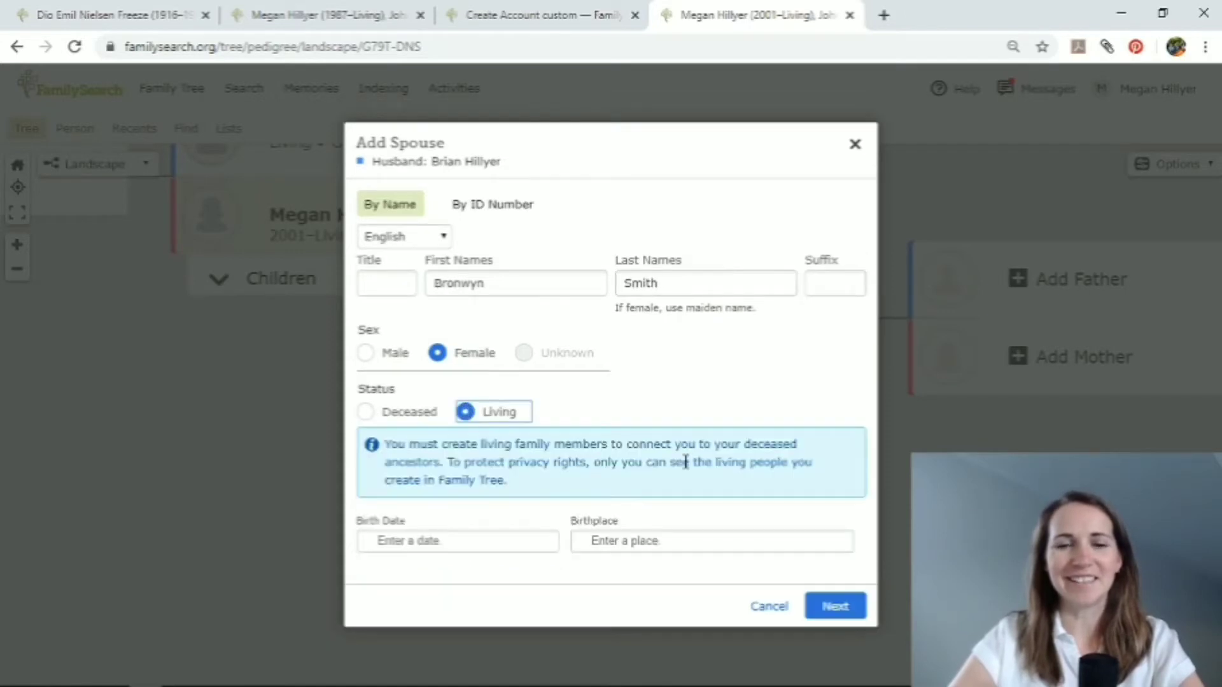
pyautogui.click(830, 605)
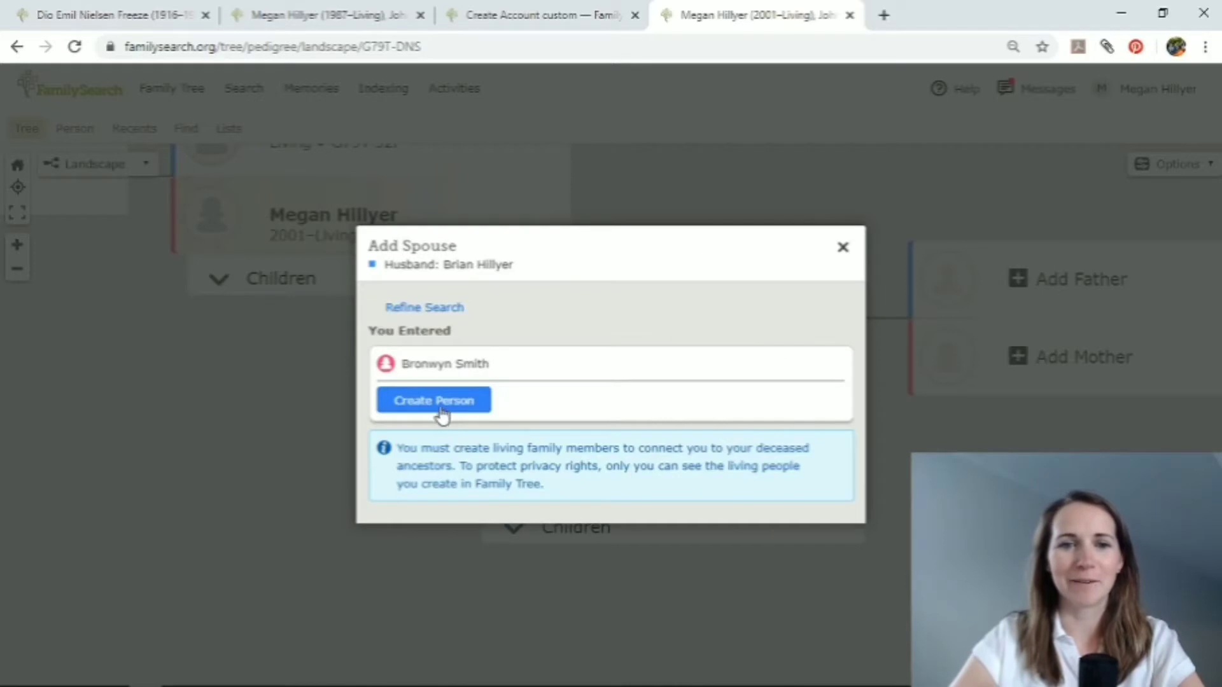
pyautogui.click(437, 406)
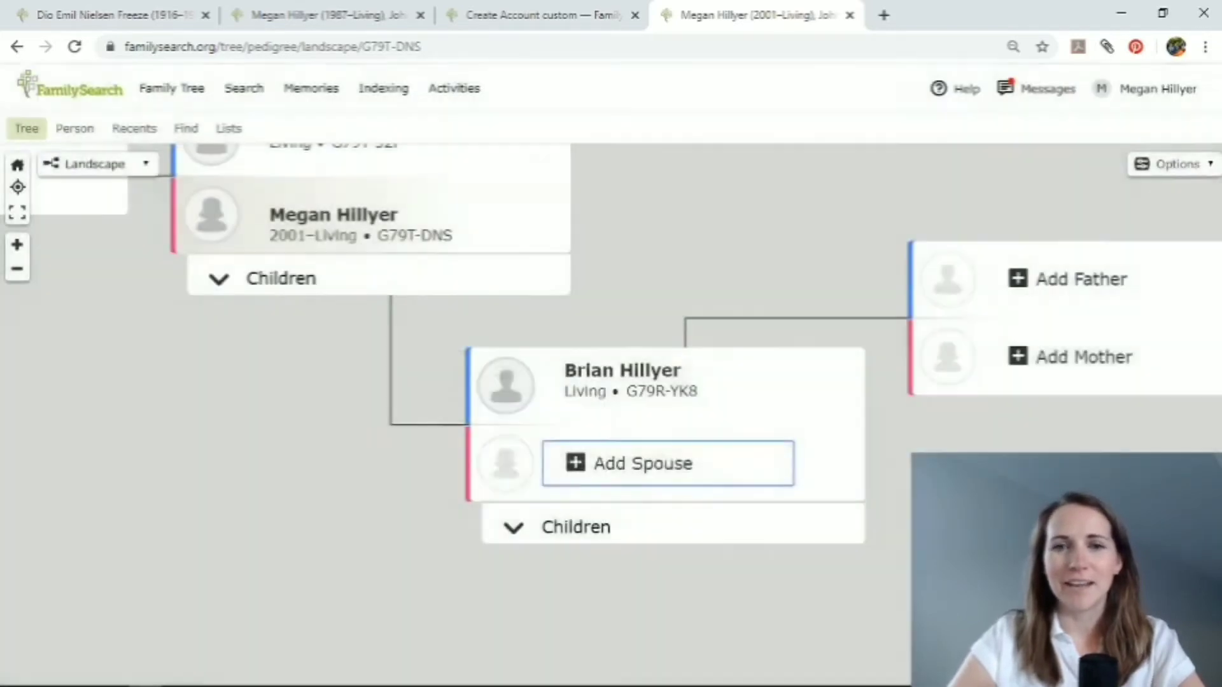
# Start adding the paternal grandfather as the father's father, entering his first and last names and marking him as deceased.
pyautogui.moveTo(929, 441); pyautogui.dragTo(597, 399)
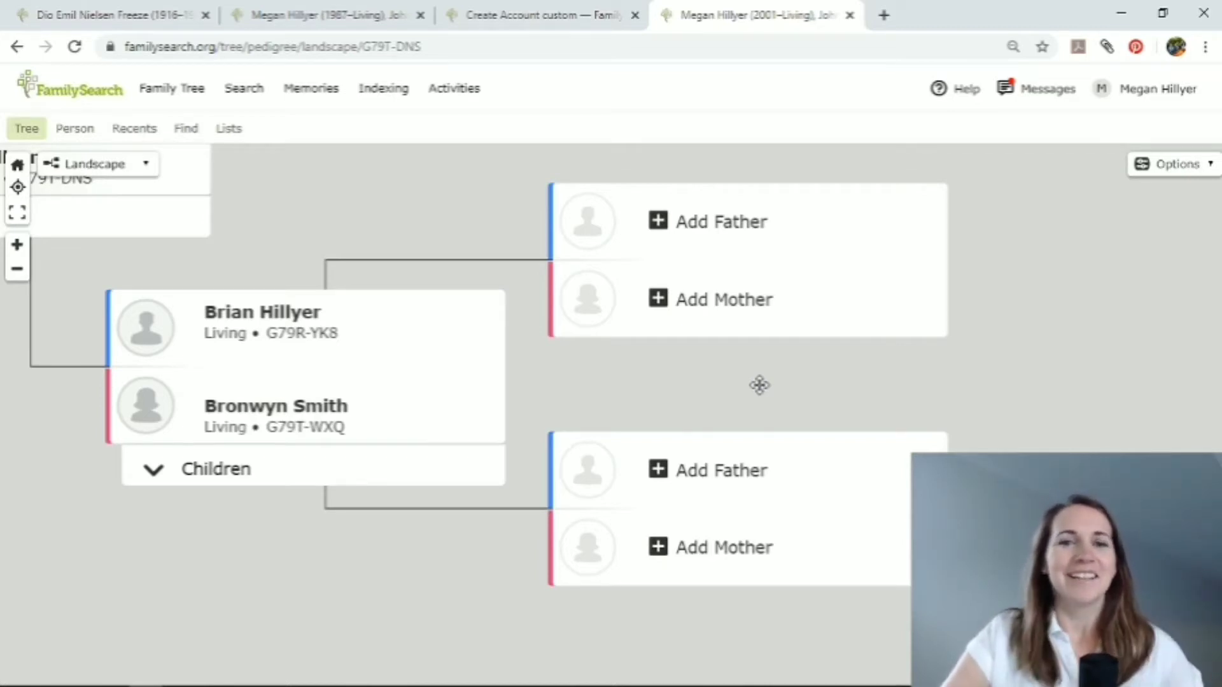
pyautogui.click(692, 224)
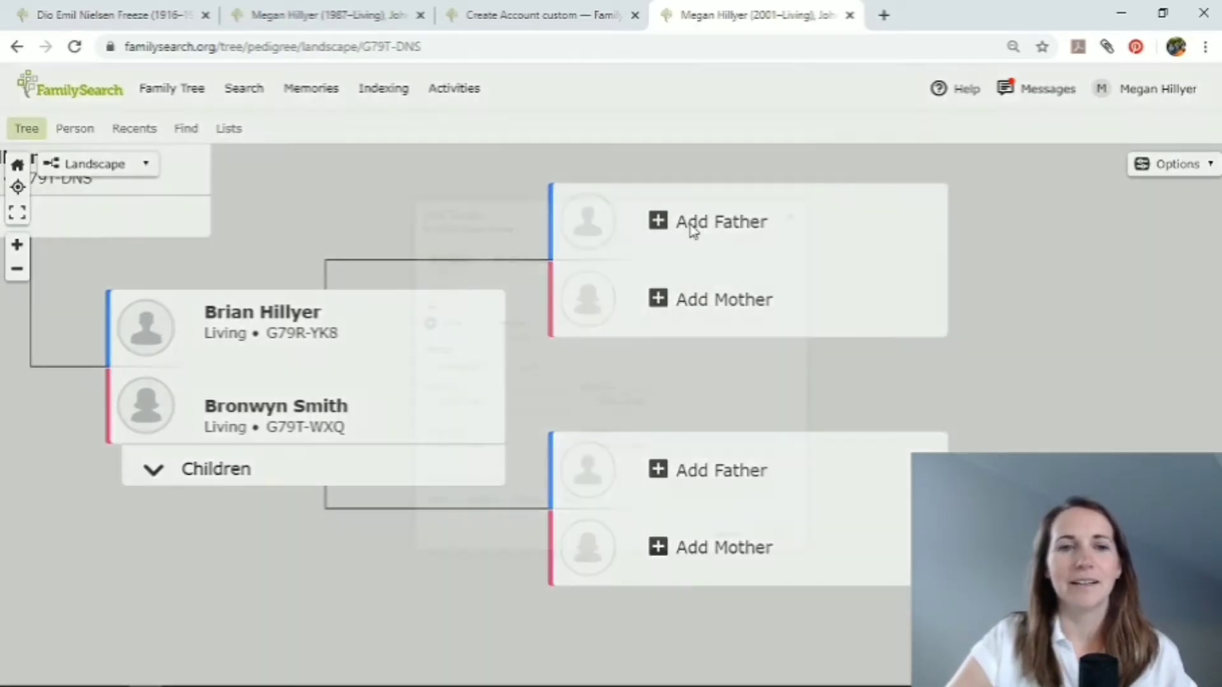
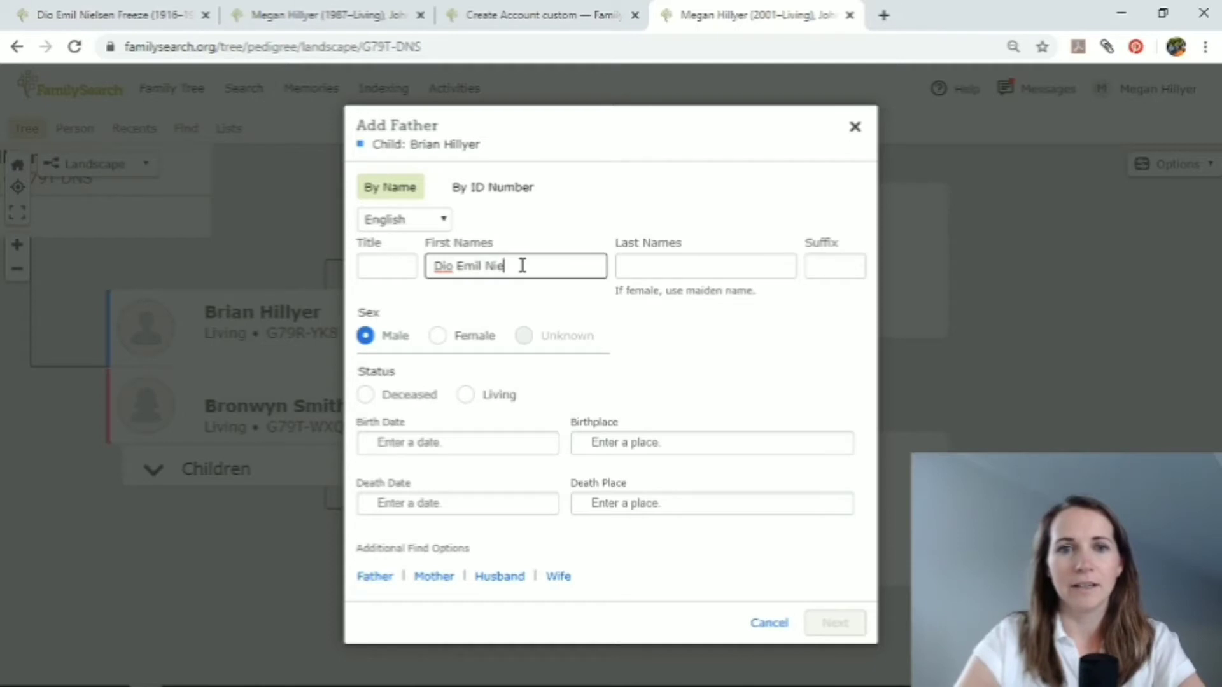
pyautogui.press('Tab')
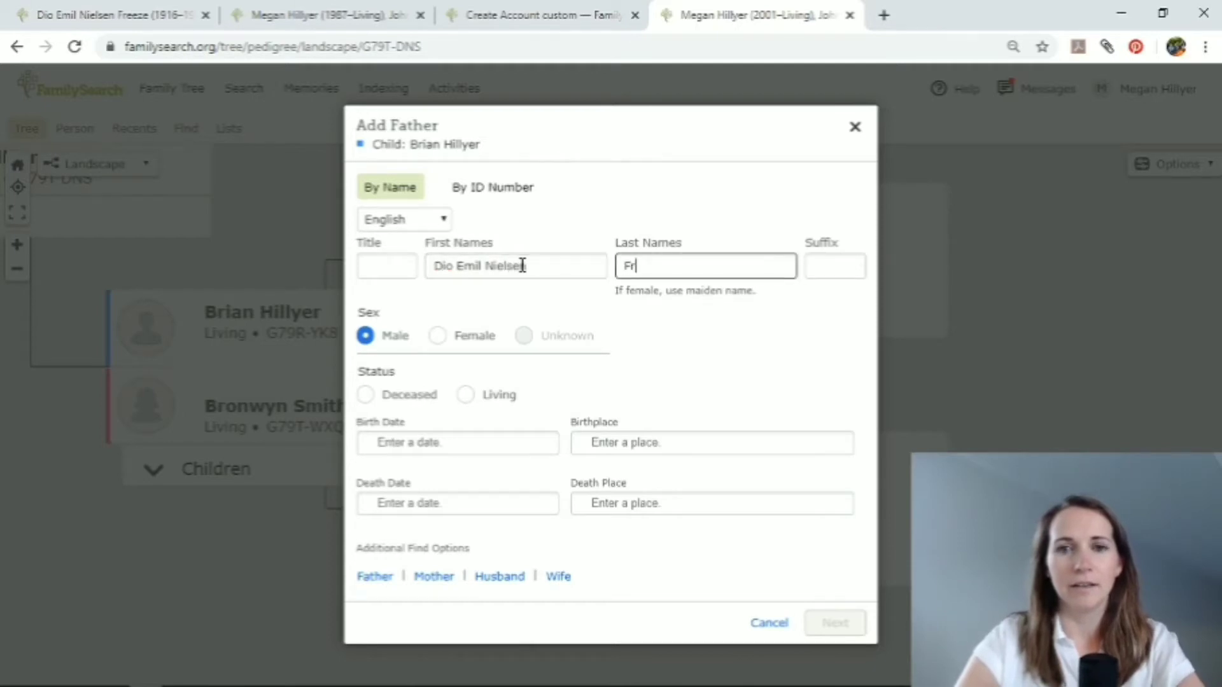
pyautogui.click(365, 396)
# Set the grandfather's death date to 1992 and his death place to the standardized Lethbridge, Alberta, Canada.
pyautogui.scroll(-1, 449, 430)
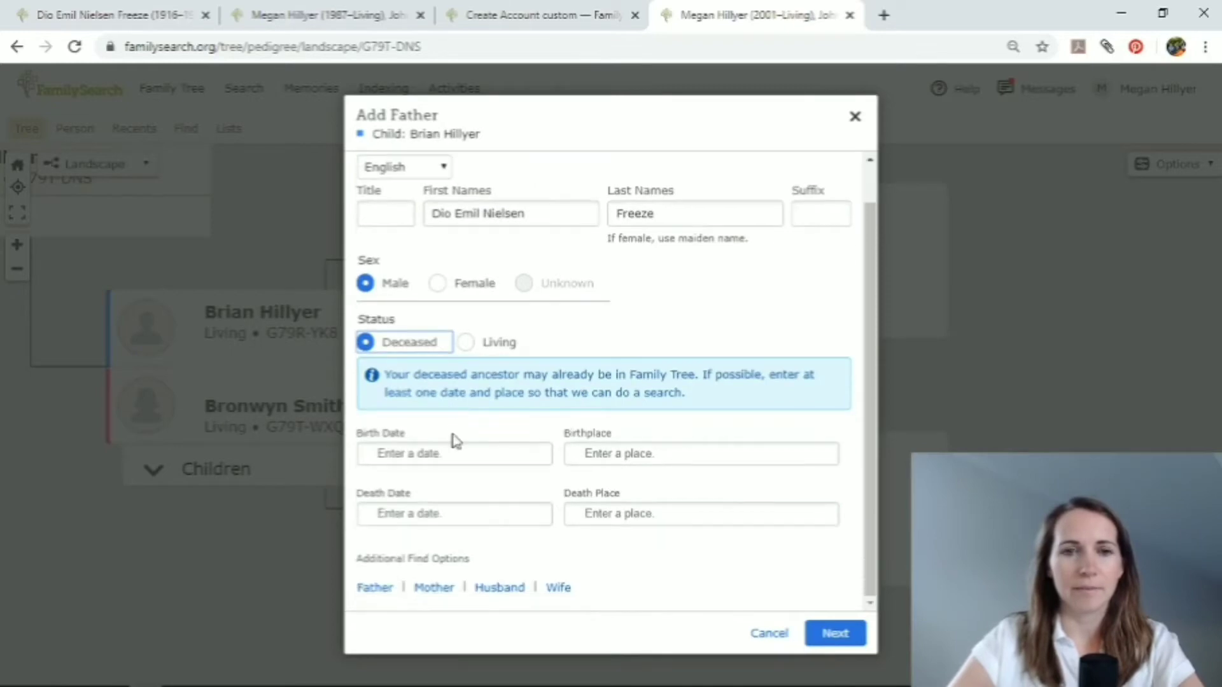
pyautogui.click(418, 514)
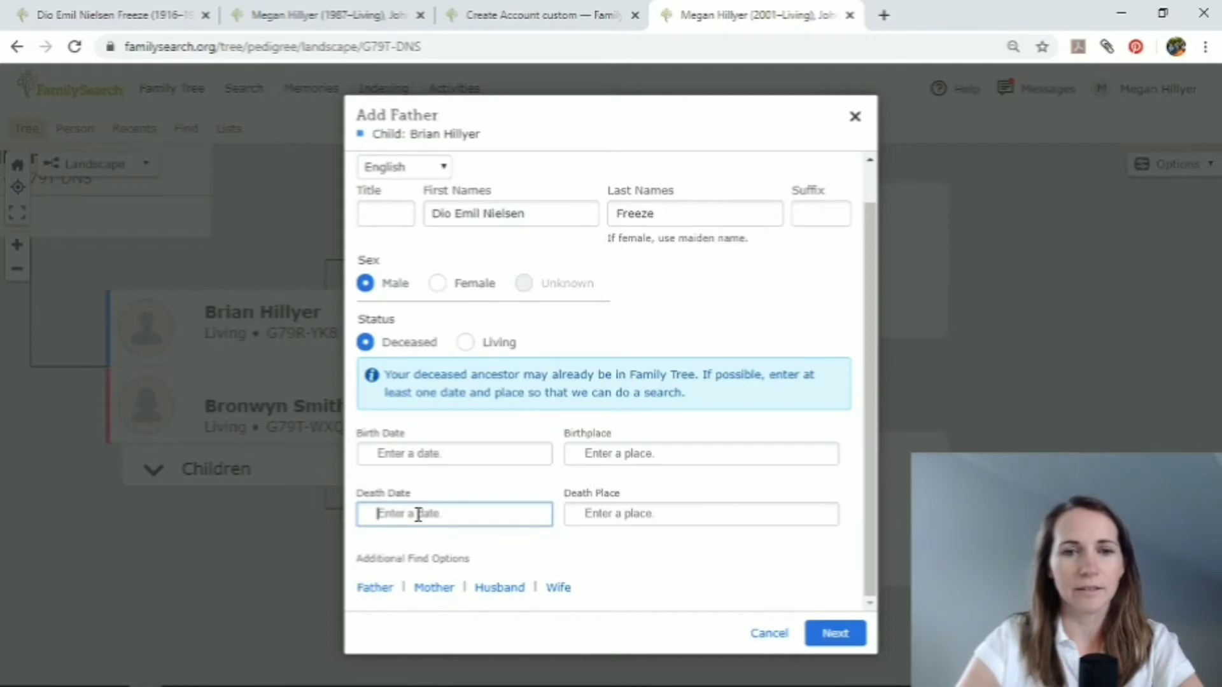
pyautogui.write('1992')
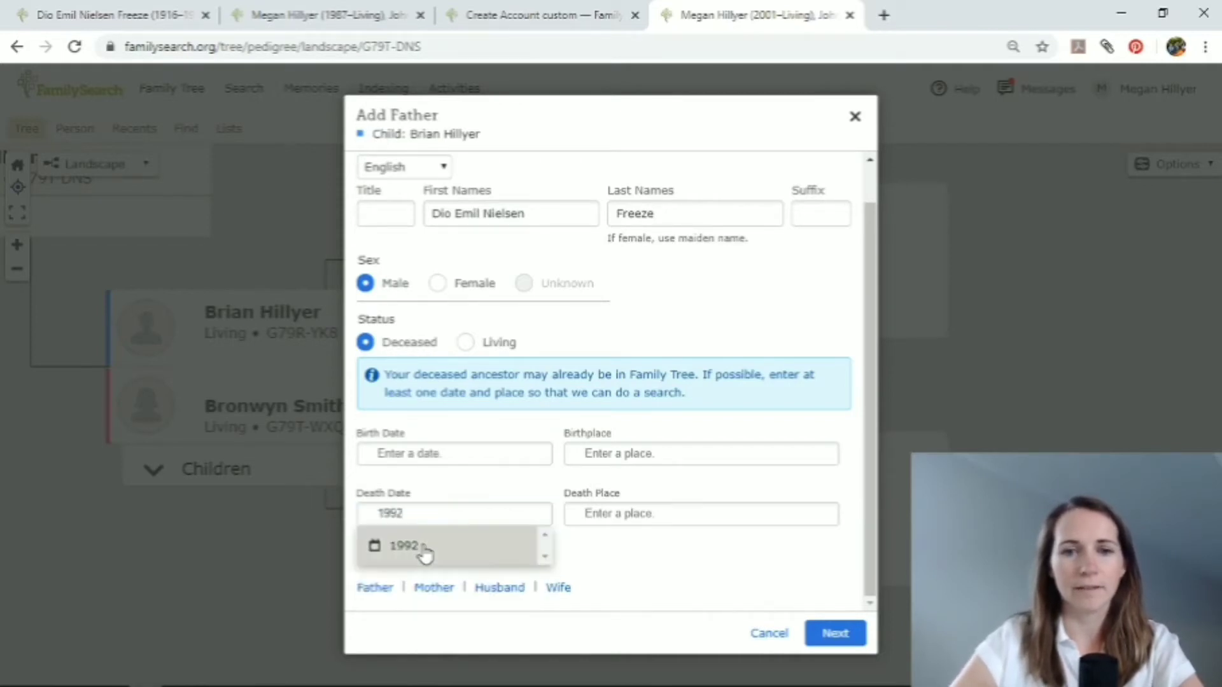
pyautogui.click(425, 556)
pyautogui.click(605, 516)
pyautogui.write('Lethbridge, A')
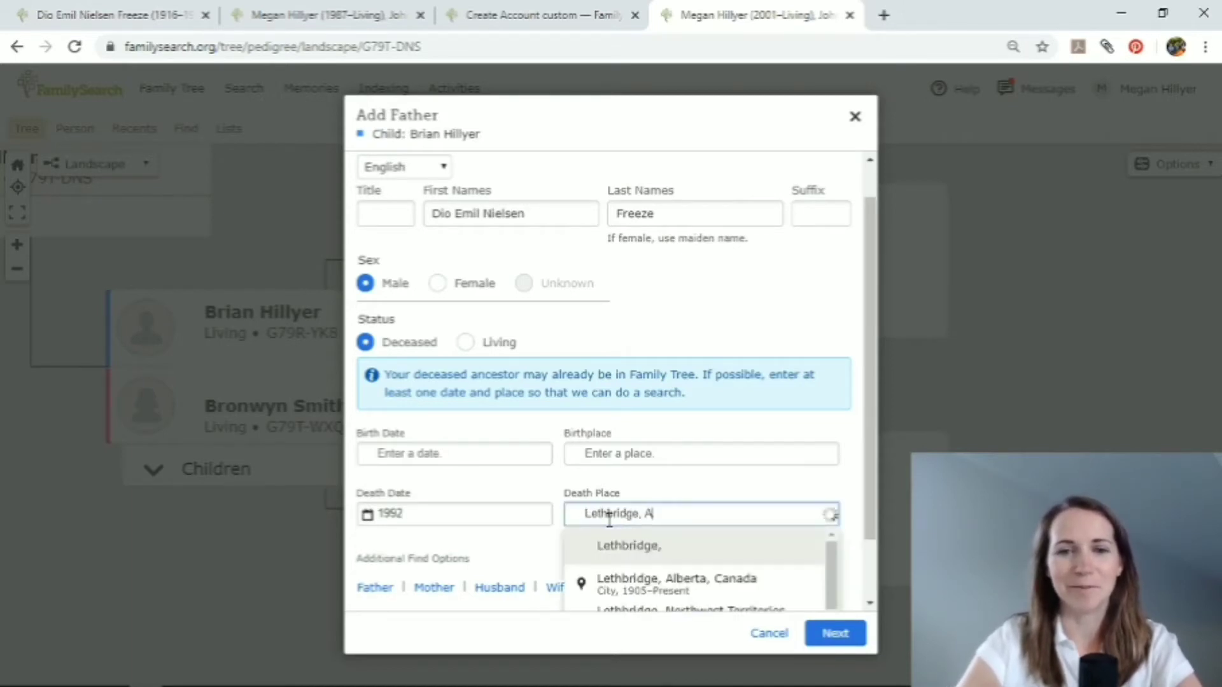
pyautogui.click(636, 581)
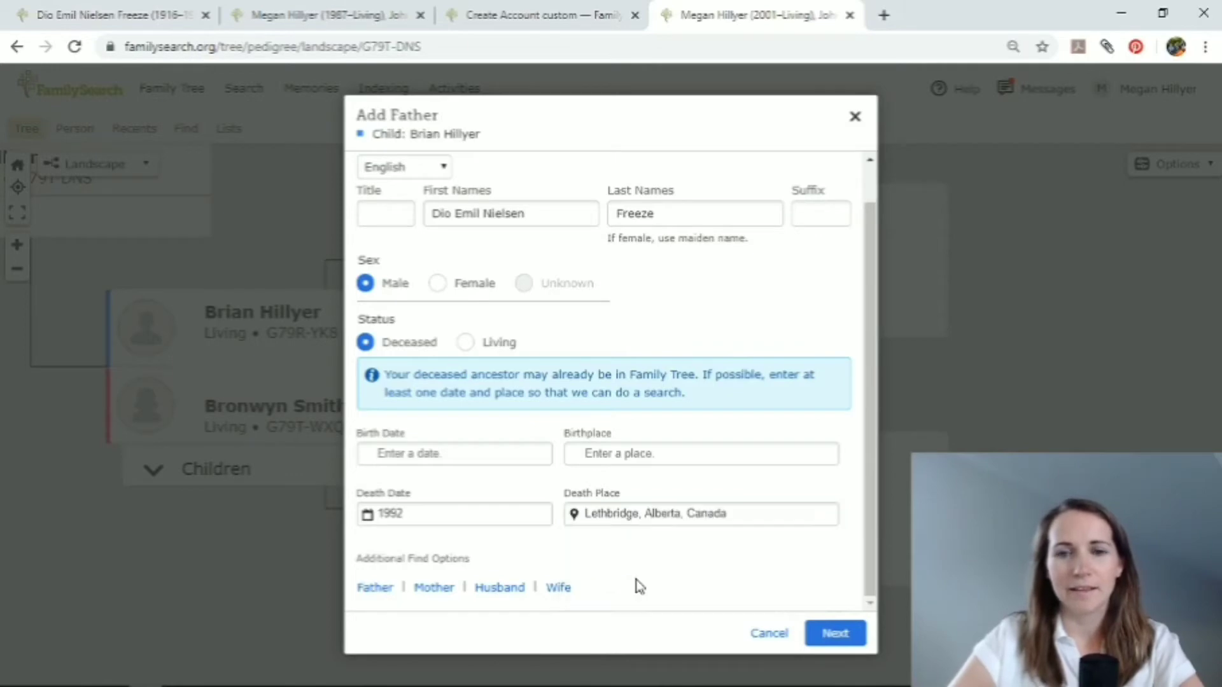
# Search for existing records of the grandfather, add the possible match and select the couple so that his wife is included.
pyautogui.click(838, 633)
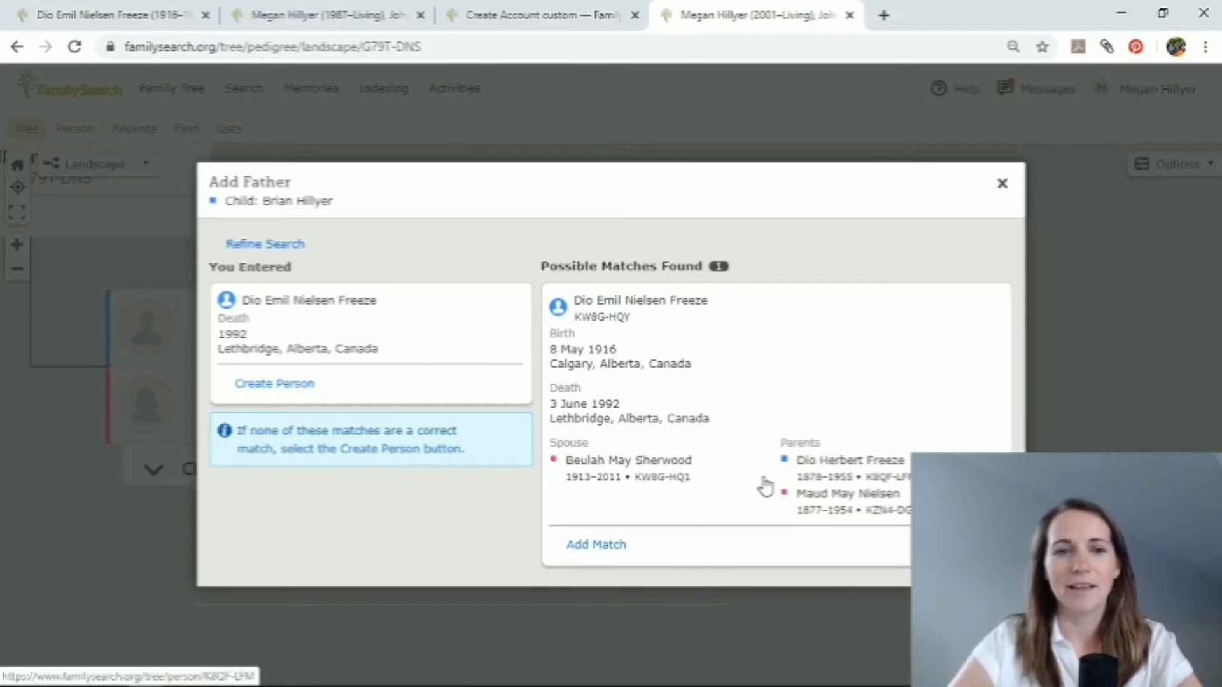
pyautogui.click(612, 546)
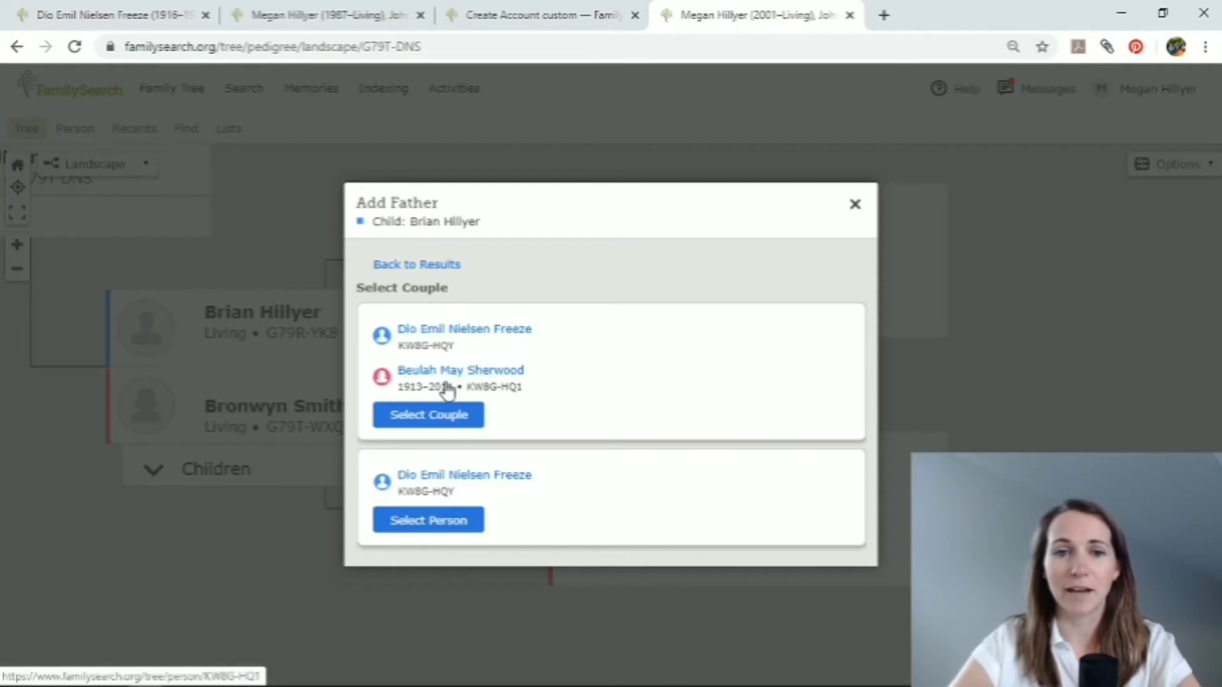
pyautogui.click(446, 424)
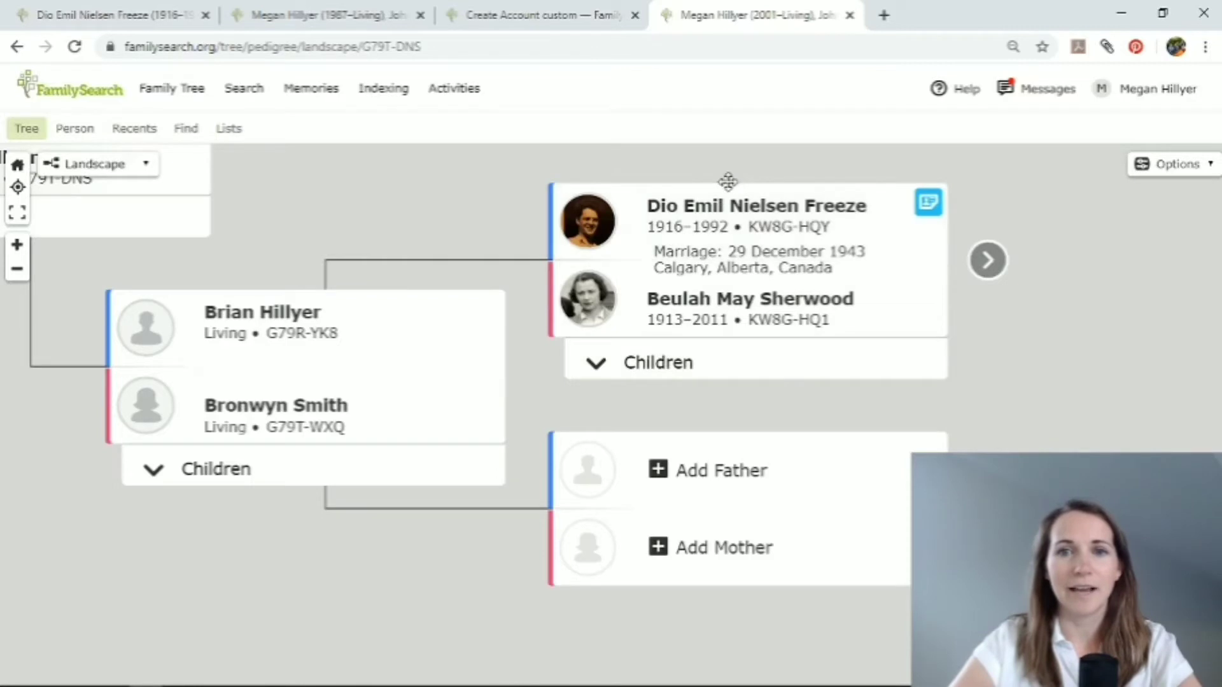
# Examine the paternal grandparents' list of children and expand the earlier generations beyond them in the tree.
pyautogui.click(648, 366)
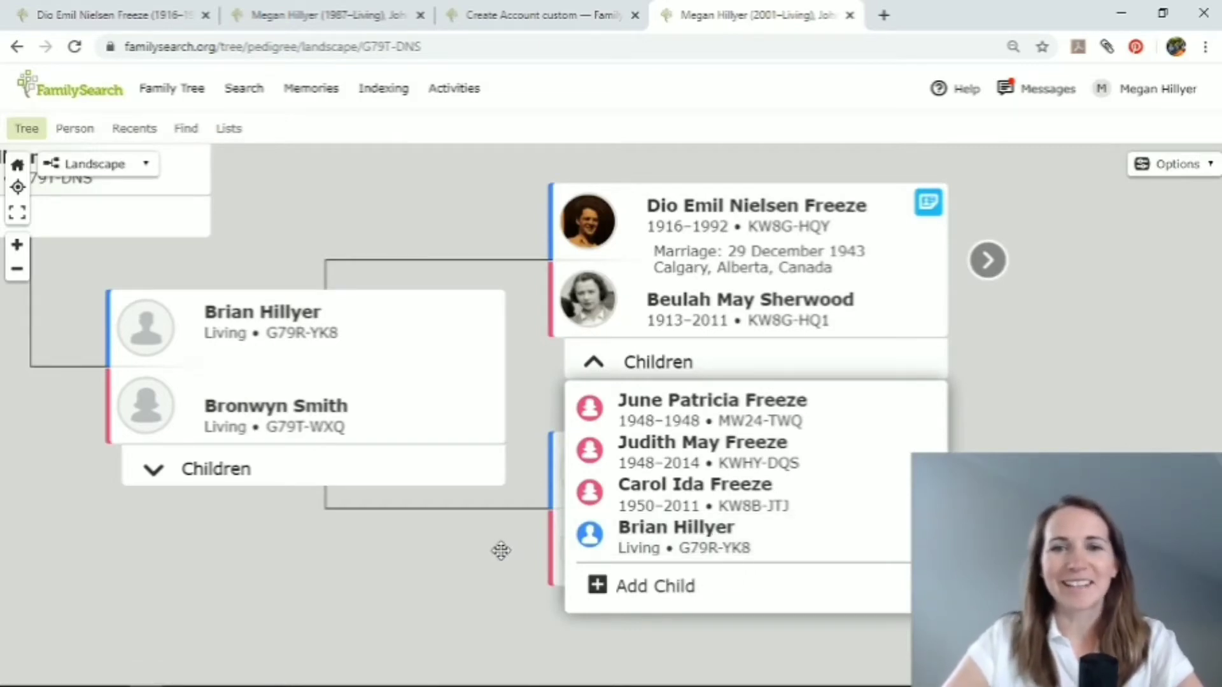
pyautogui.click(983, 353)
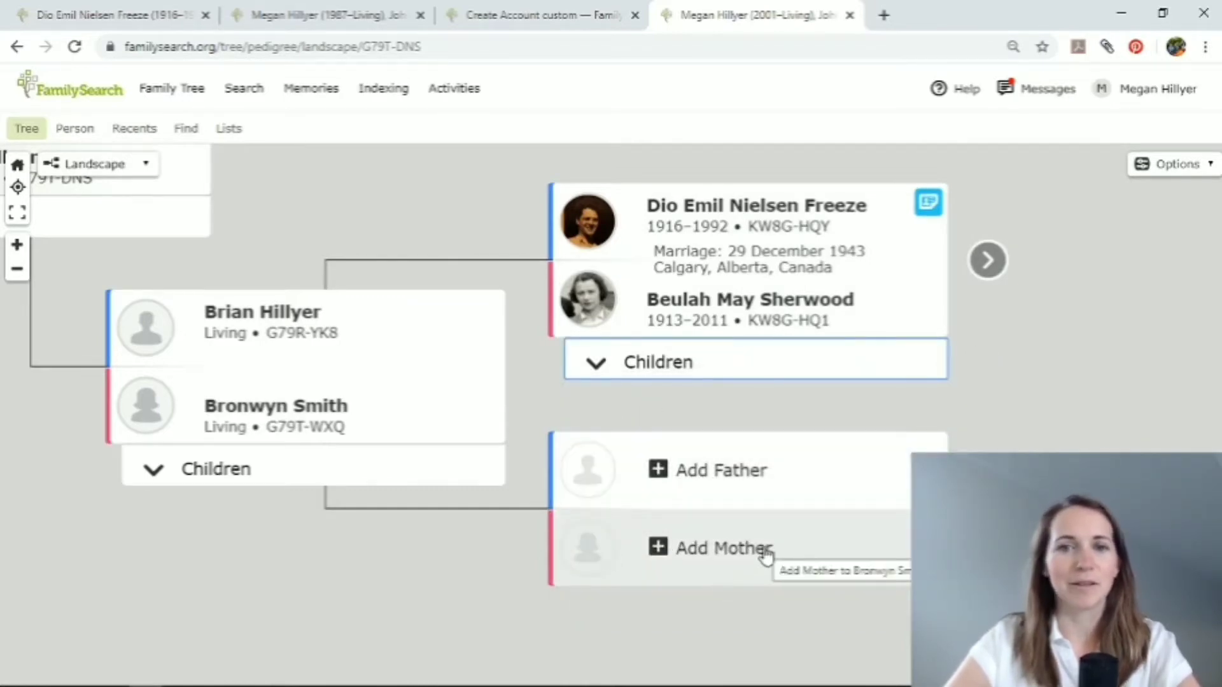
pyautogui.click(988, 260)
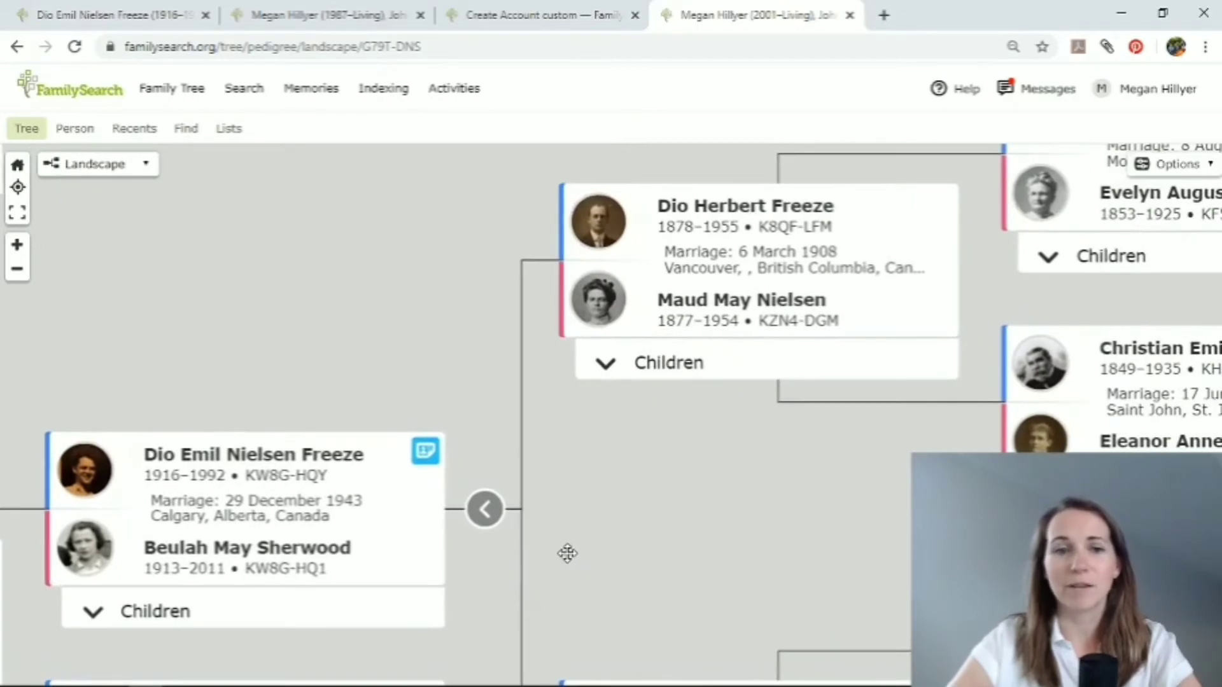
pyautogui.moveTo(600, 545); pyautogui.dragTo(810, 450)
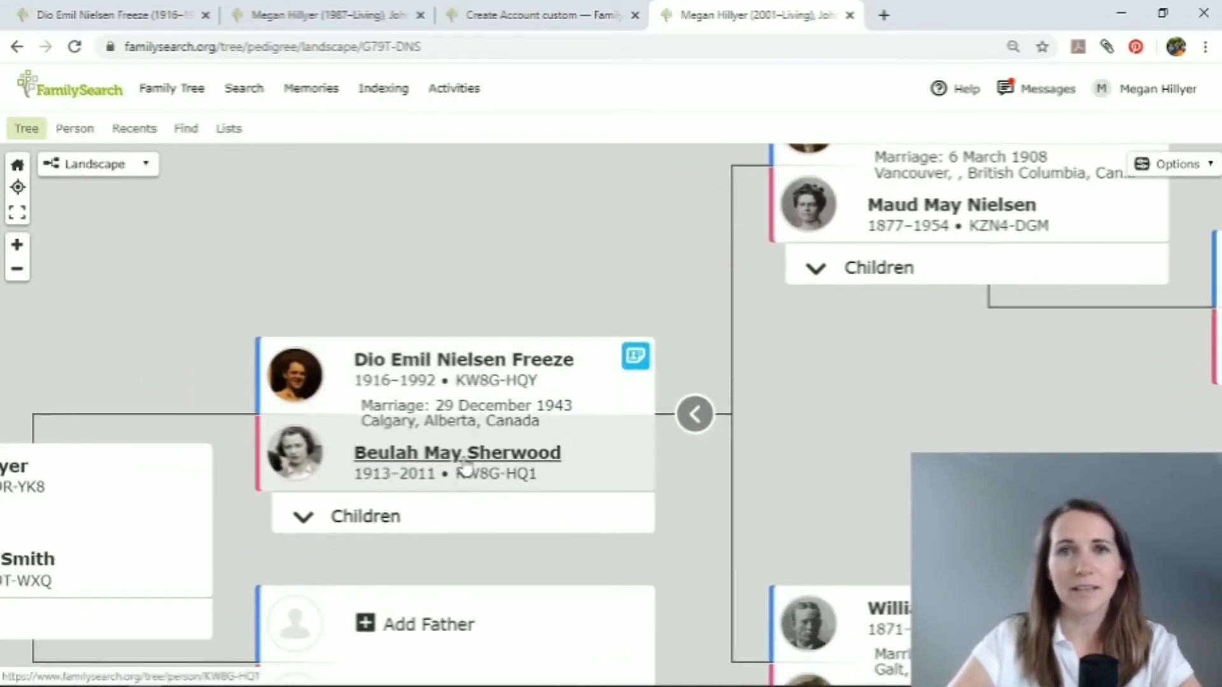
pyautogui.moveTo(838, 367); pyautogui.dragTo(946, 330)
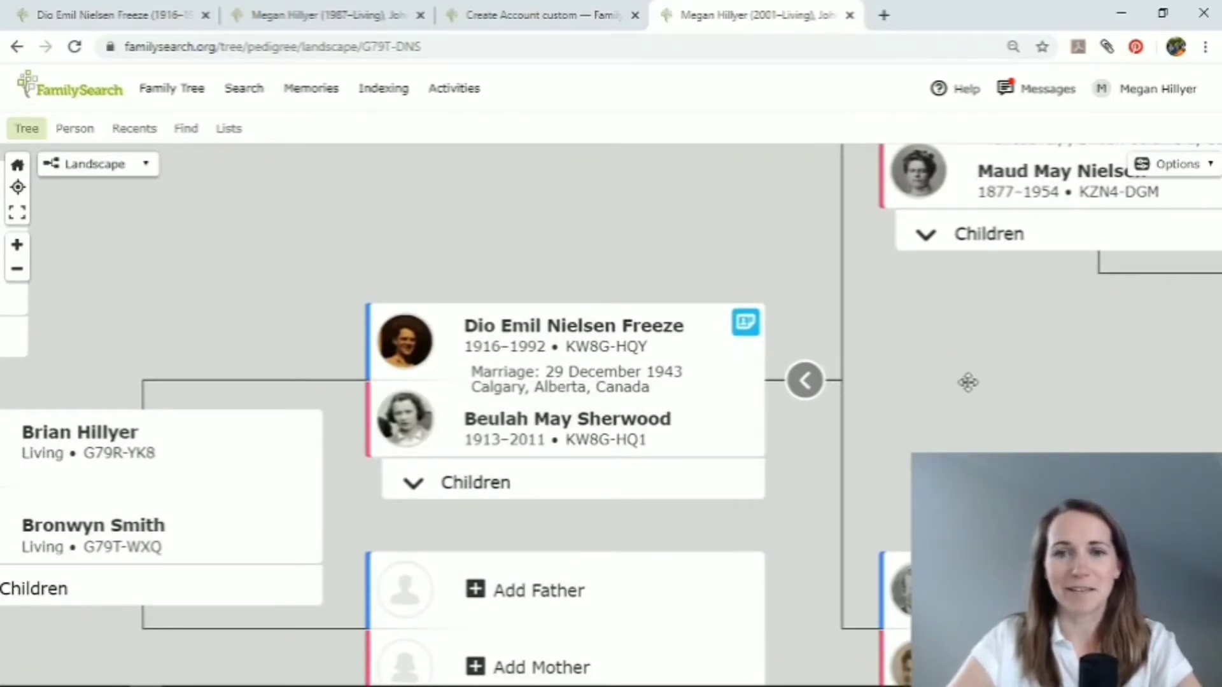
pyautogui.moveTo(968, 382); pyautogui.dragTo(1021, 344)
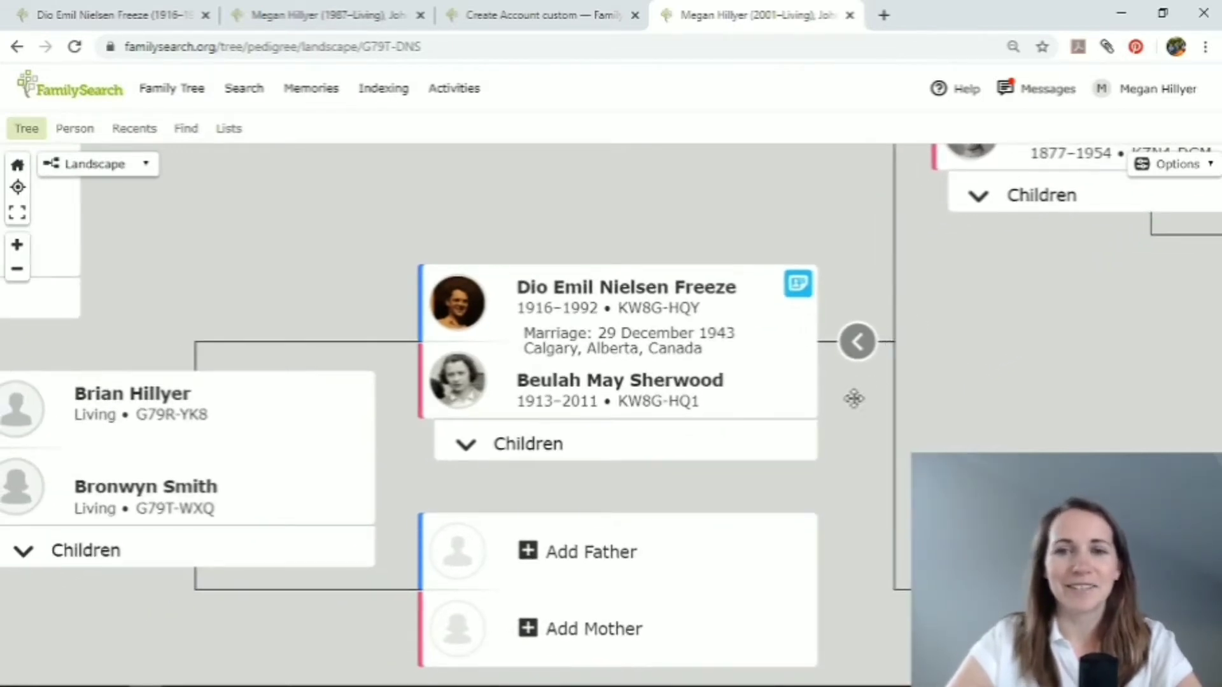
pyautogui.moveTo(854, 398); pyautogui.dragTo(892, 388)
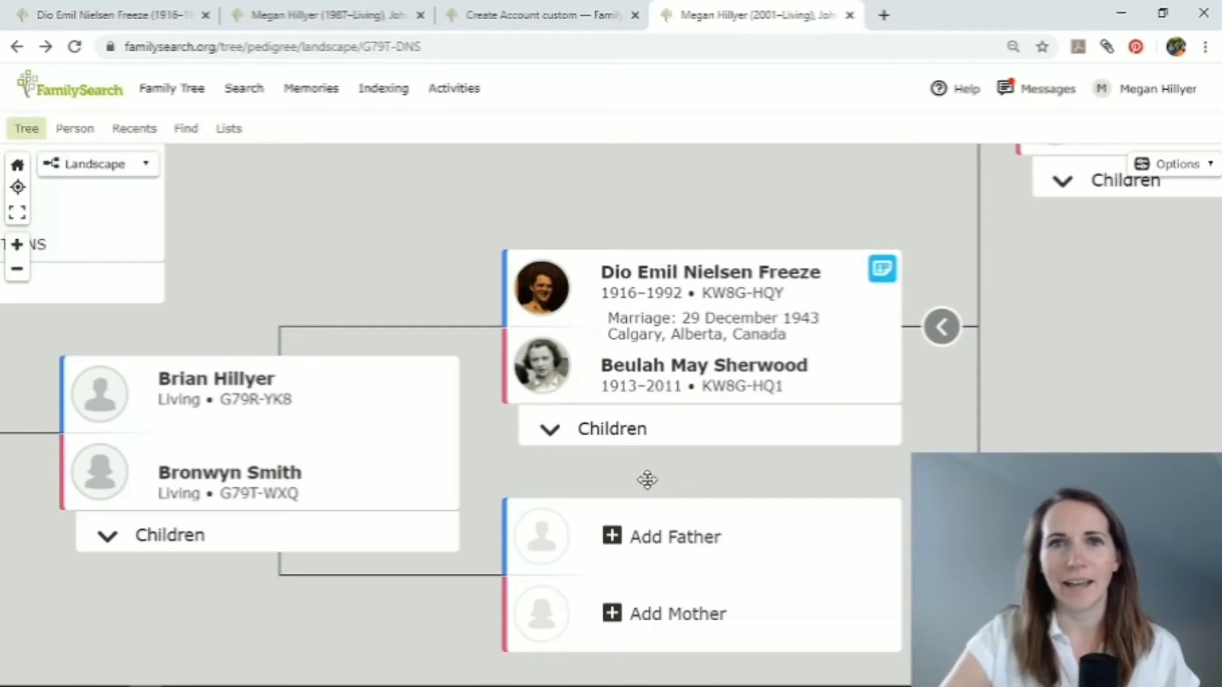
pyautogui.moveTo(647, 480); pyautogui.dragTo(632, 439)
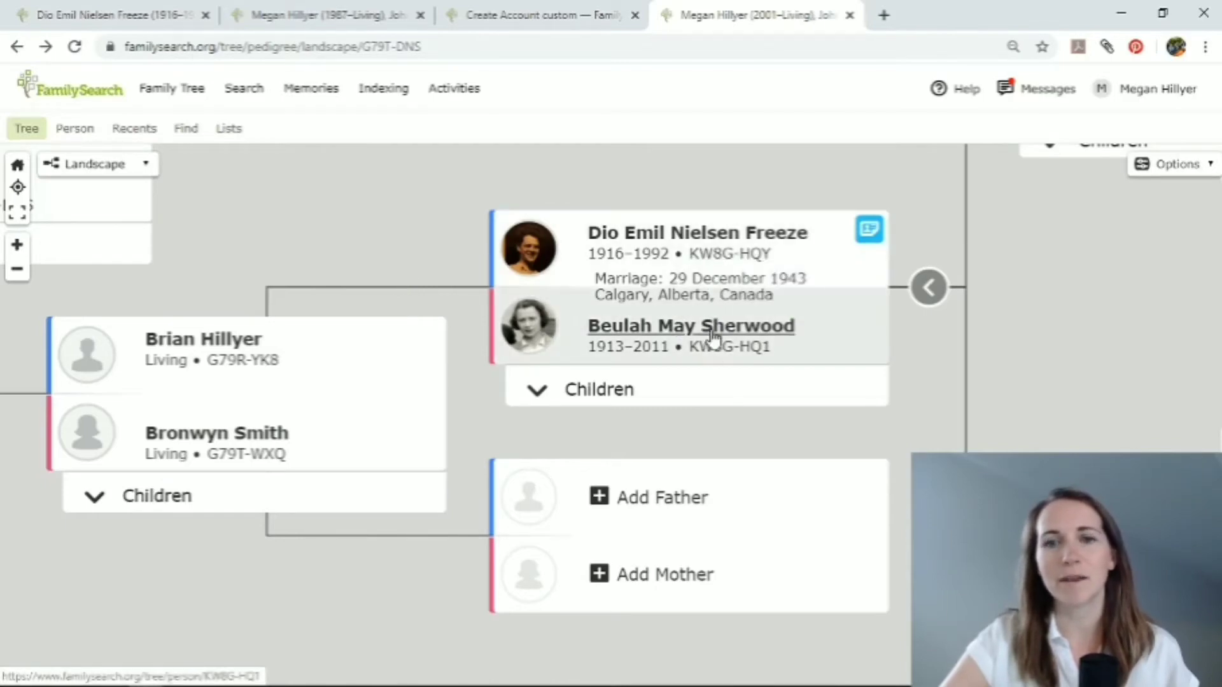
pyautogui.click(646, 497)
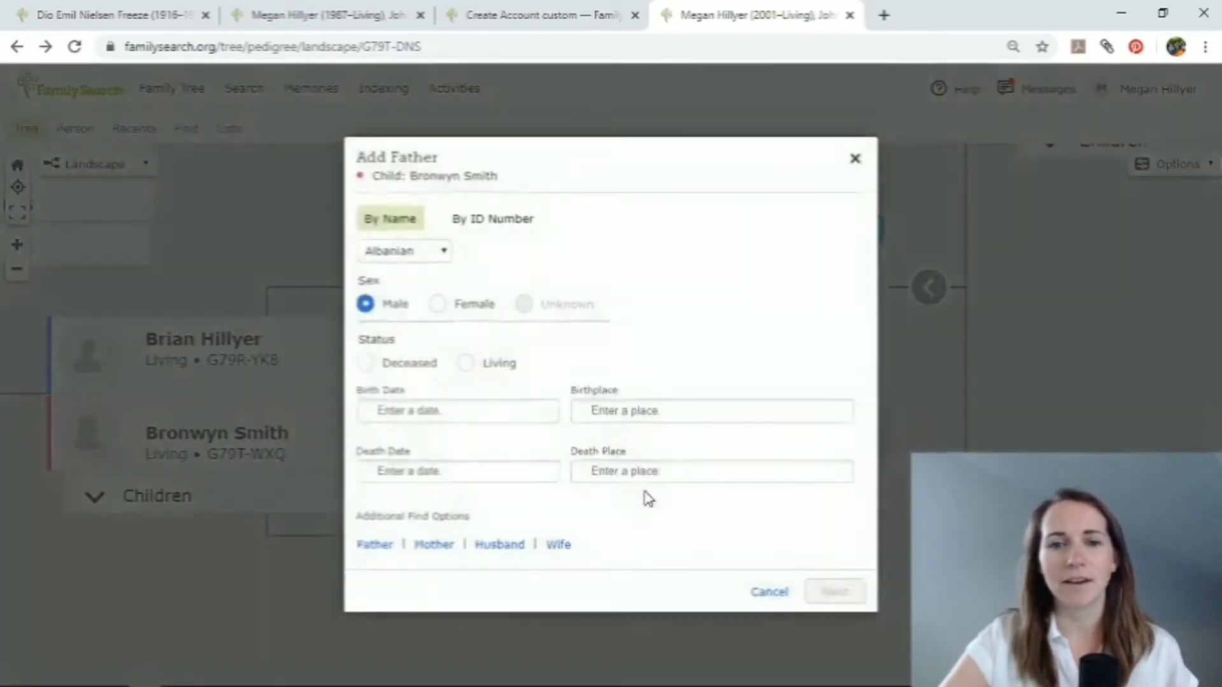
pyautogui.click(461, 189)
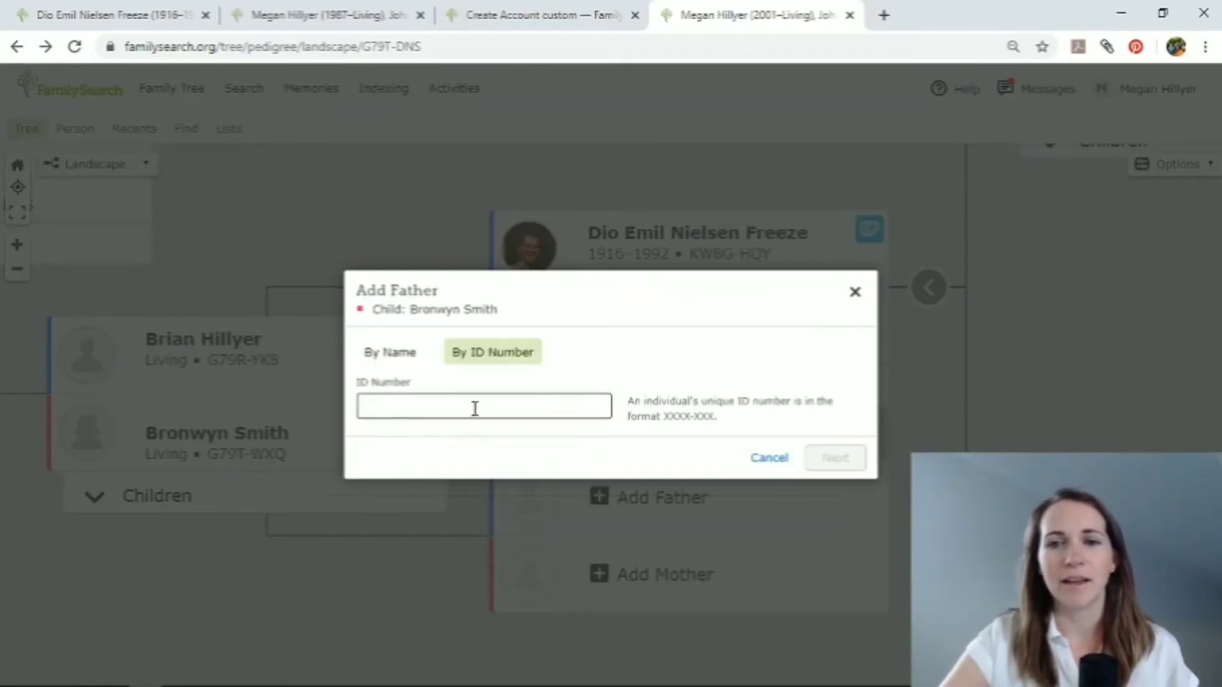
pyautogui.click(855, 291)
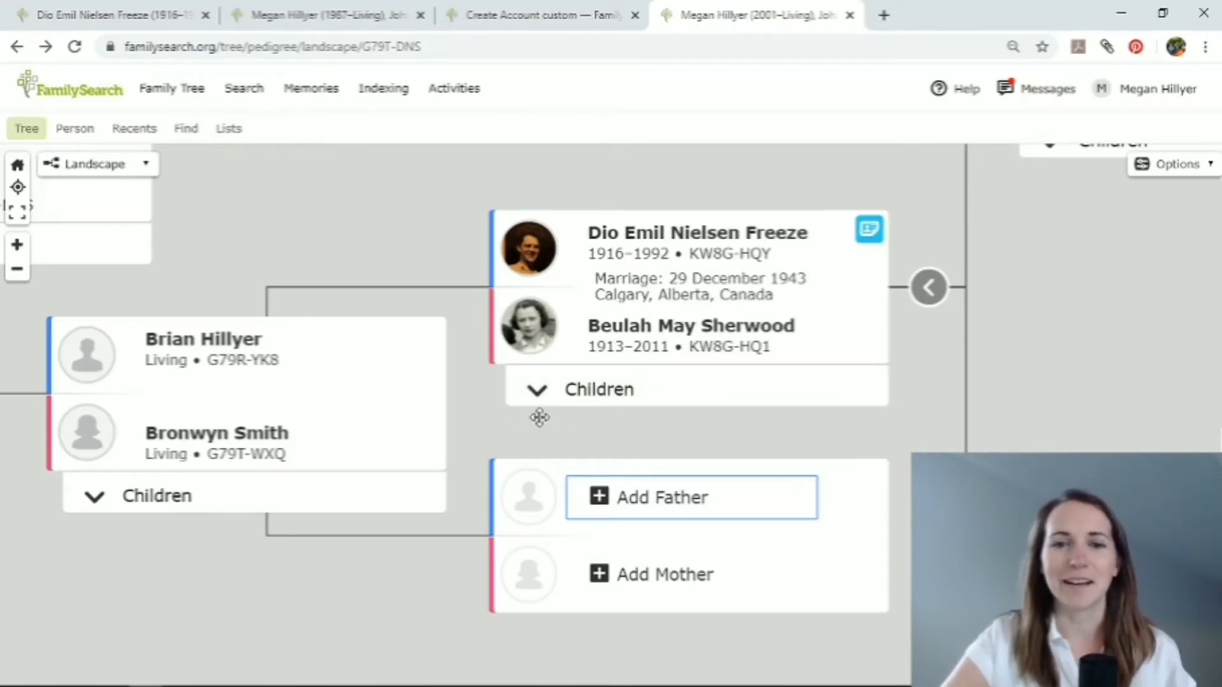
# Open the paternal grandfather's person page and go to his family members section.
pyautogui.click(614, 237)
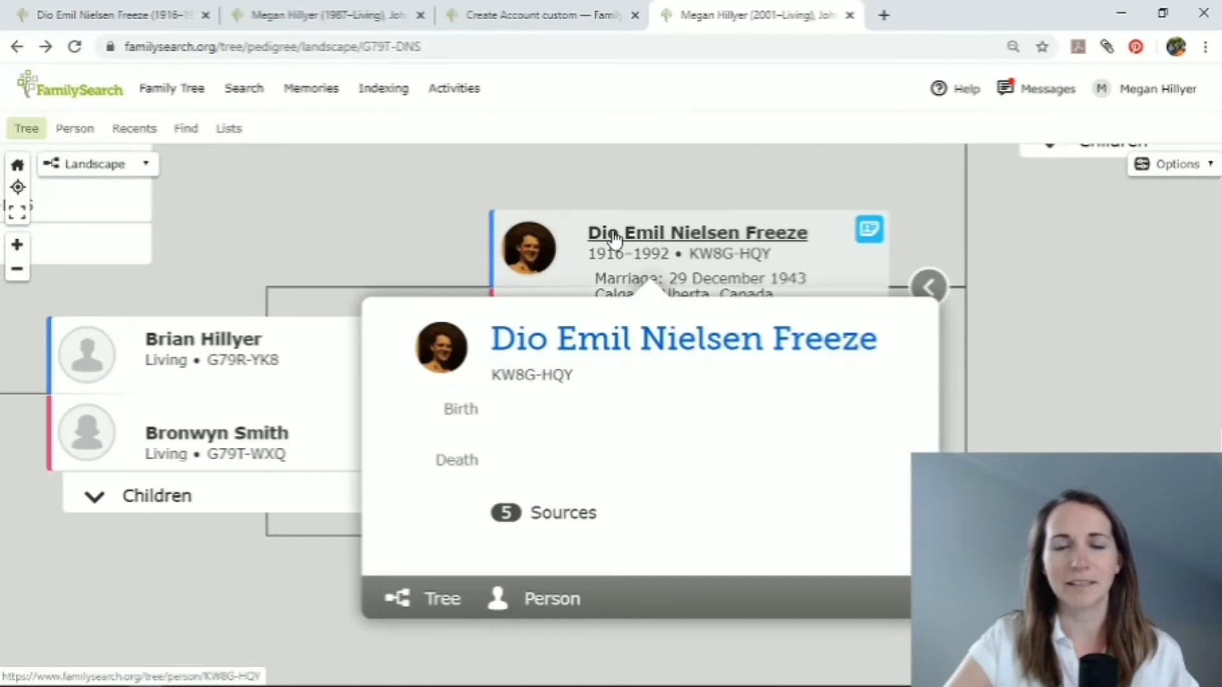
pyautogui.click(587, 344)
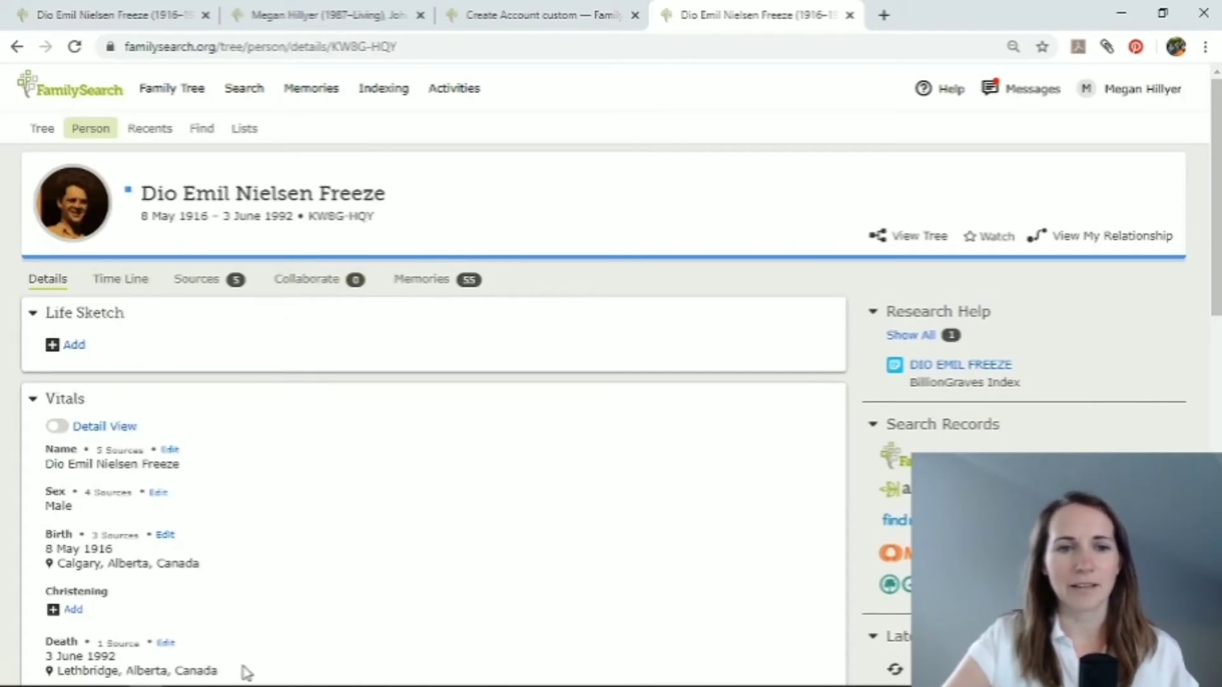
pyautogui.scroll(-5, 437, 506)
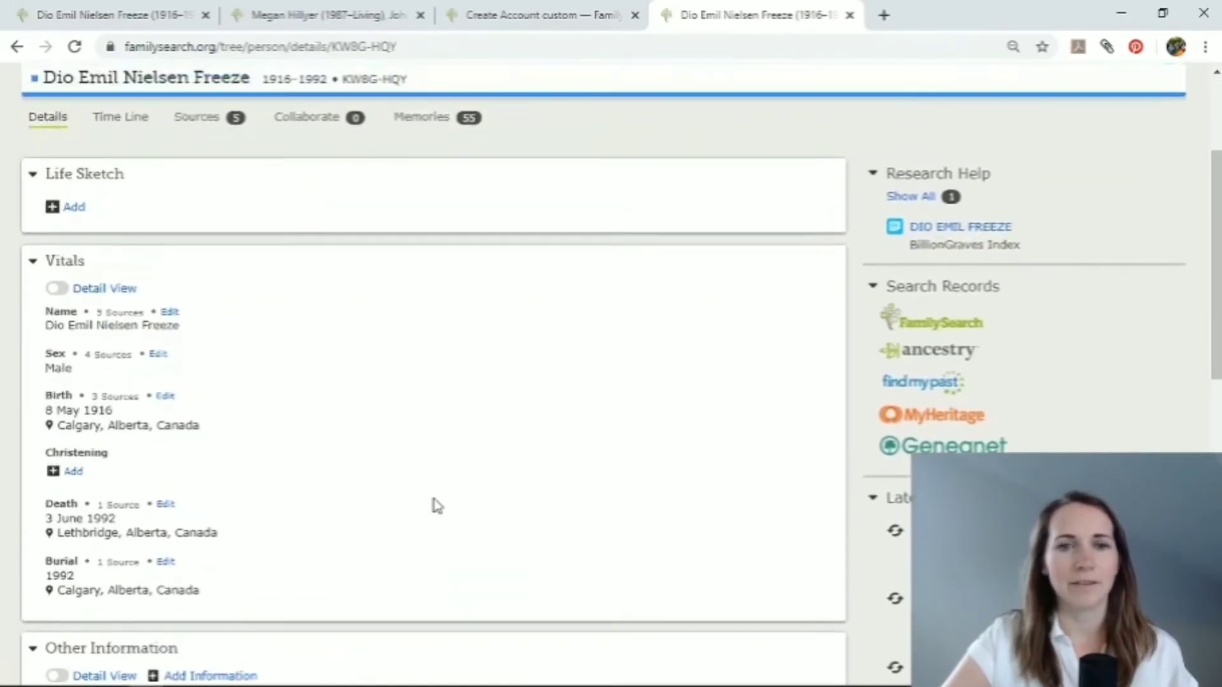
pyautogui.scroll(-8, 437, 506)
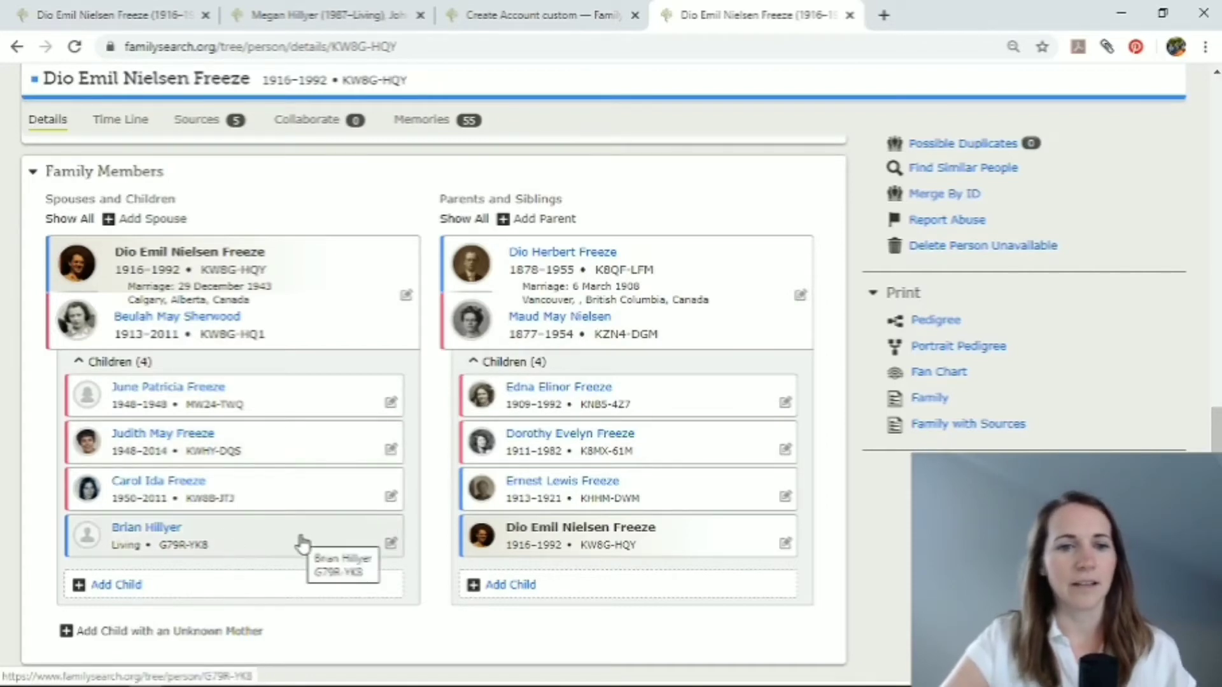
# Open the parent-child relationship details between the paternal grandparents and their living son.
pyautogui.click(391, 543)
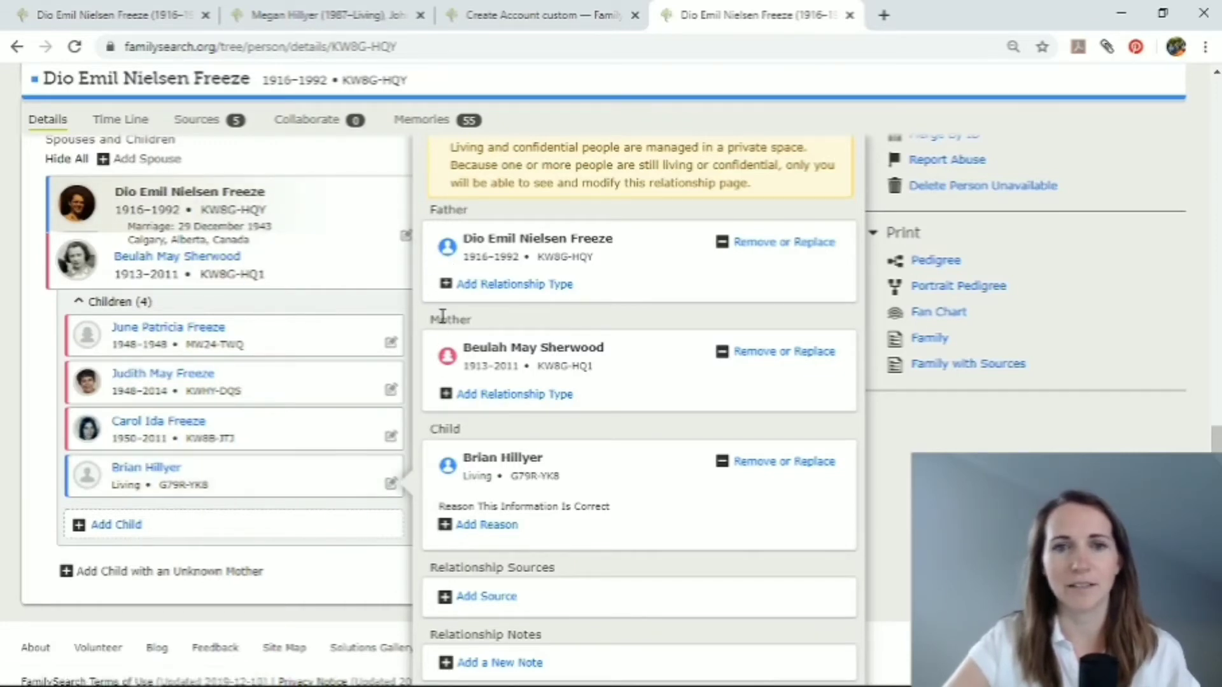
pyautogui.click(391, 484)
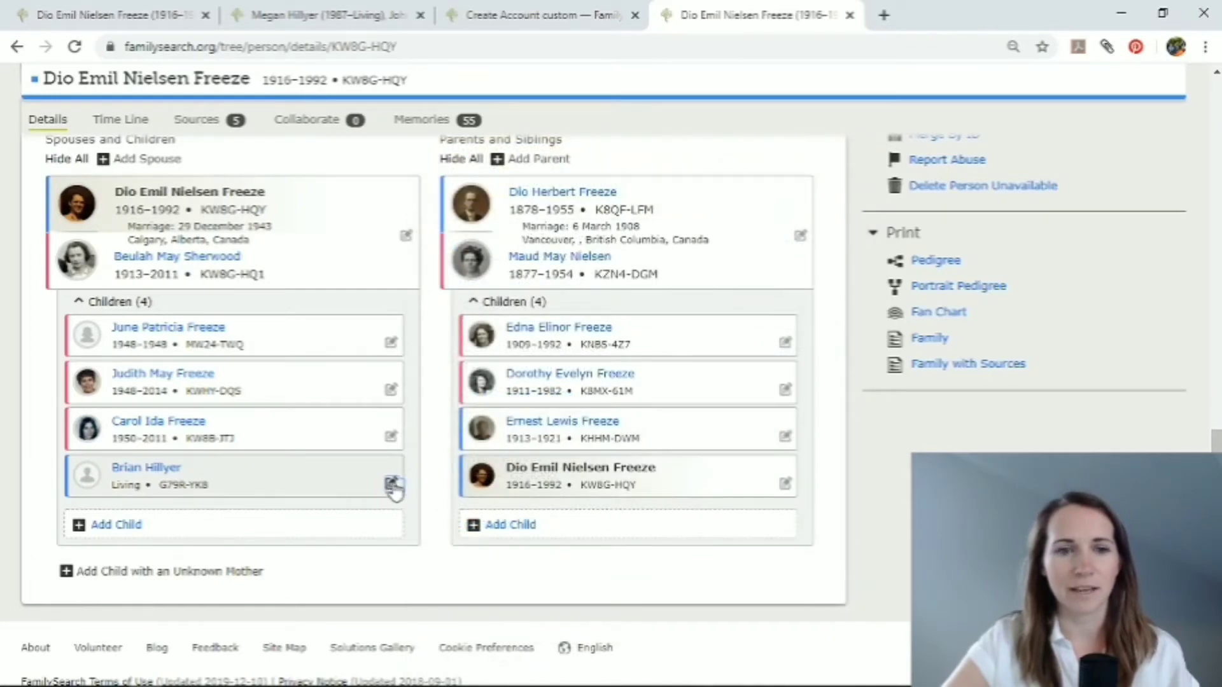
pyautogui.click(391, 485)
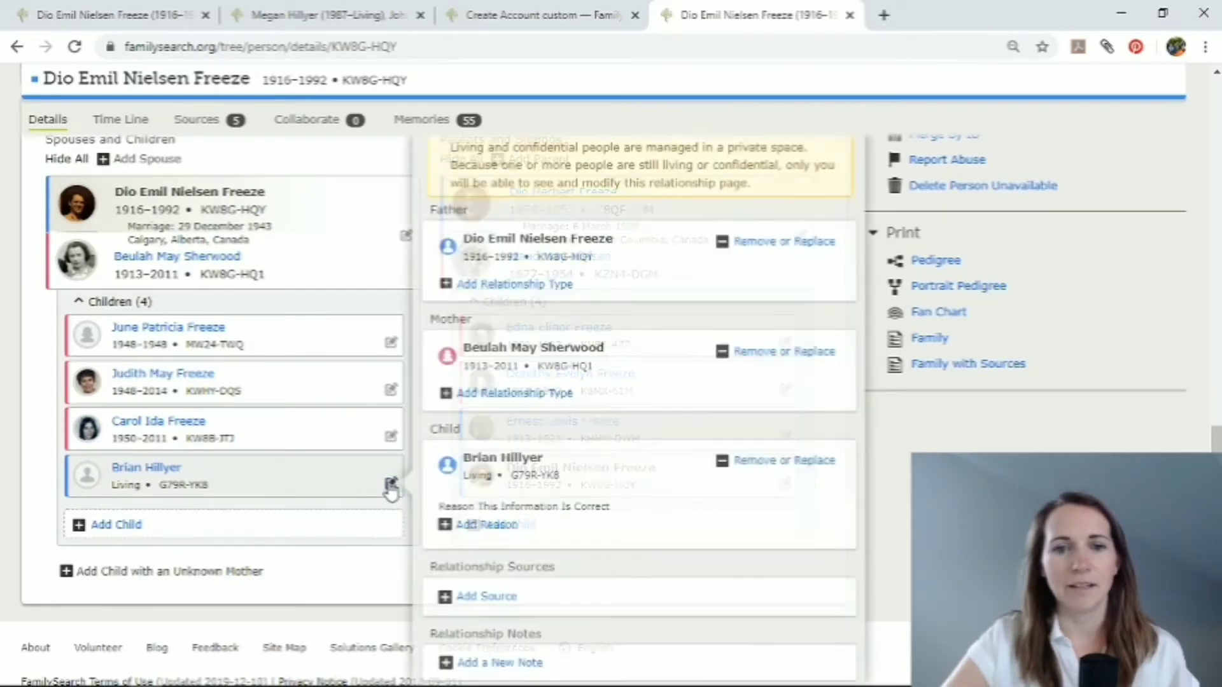
pyautogui.scroll(2, 636, 266)
pyautogui.scroll(-2, 635, 265)
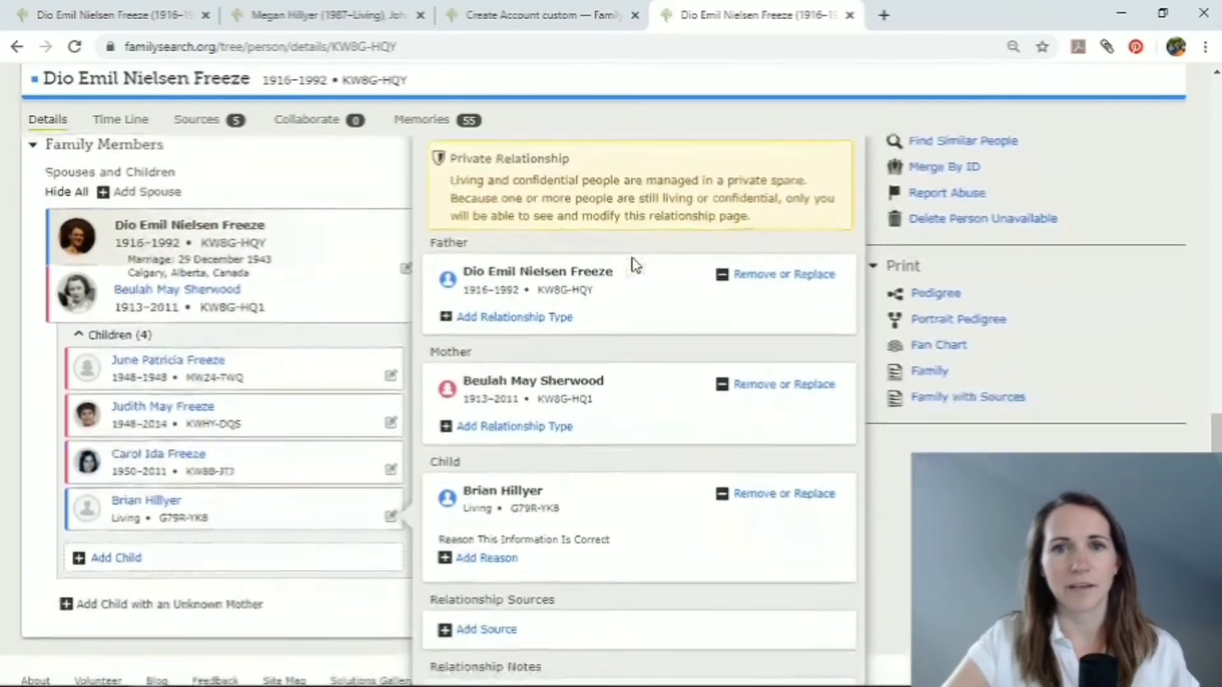
pyautogui.scroll(-1, 636, 266)
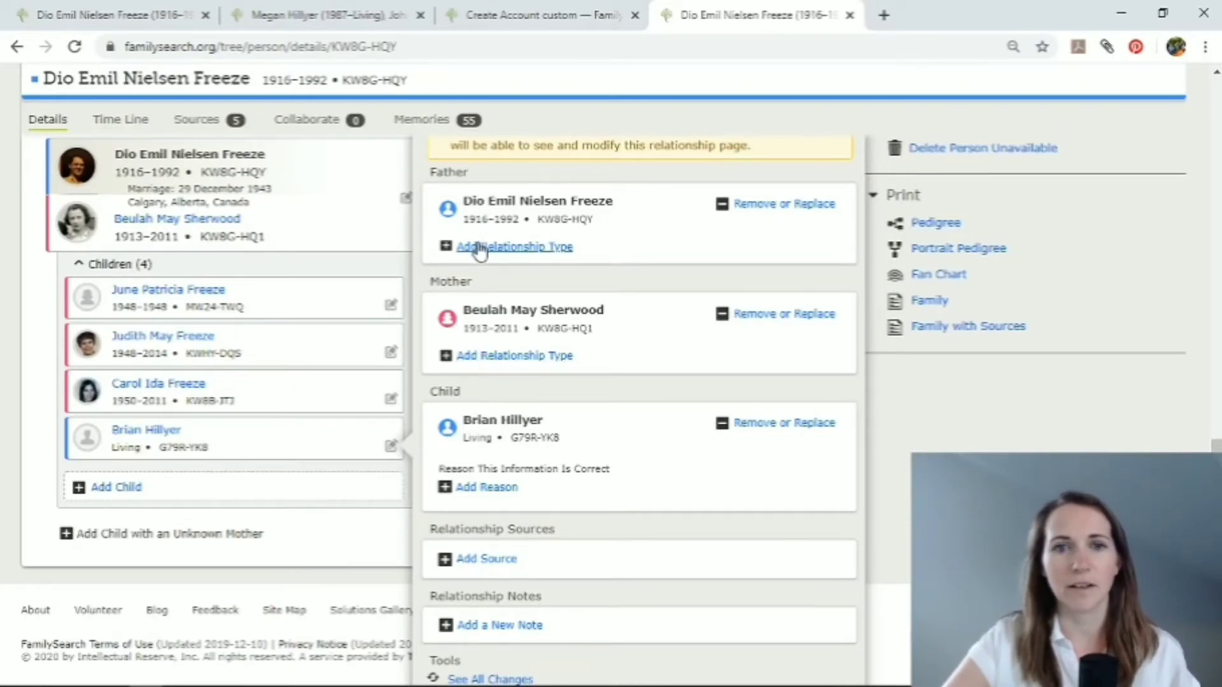
# Start adding a relationship type between the paternal grandfather and his living son, choosing Adoptive.
pyautogui.click(458, 250)
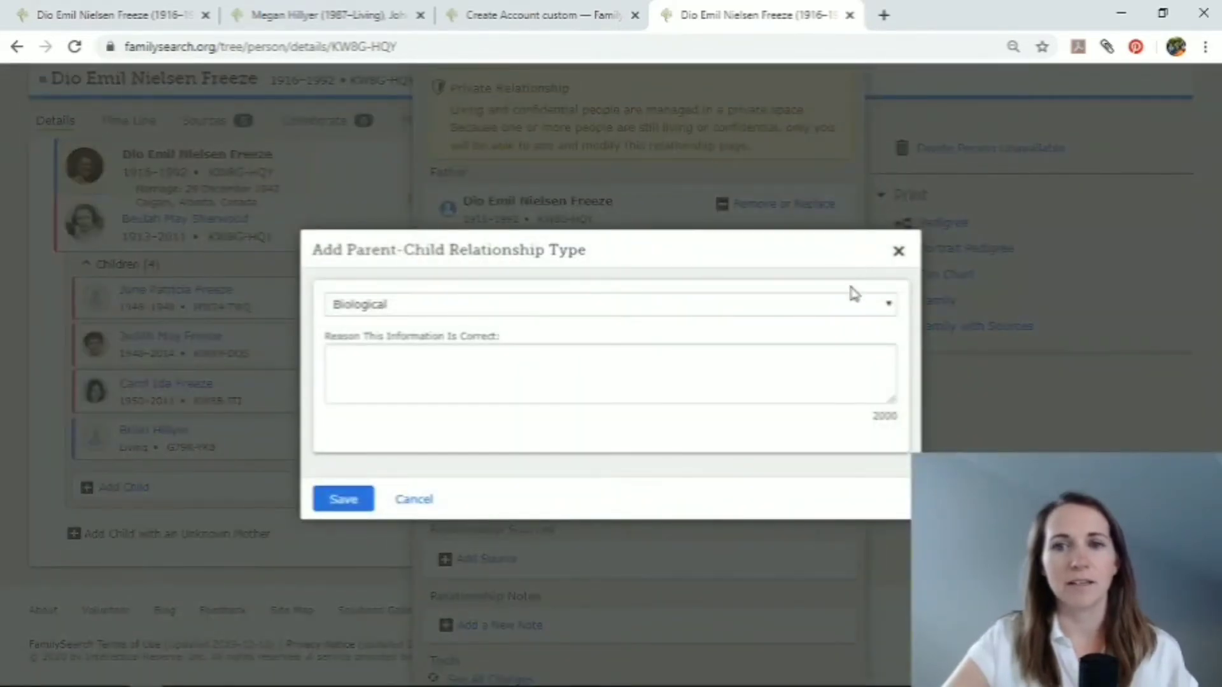
pyautogui.click(858, 310)
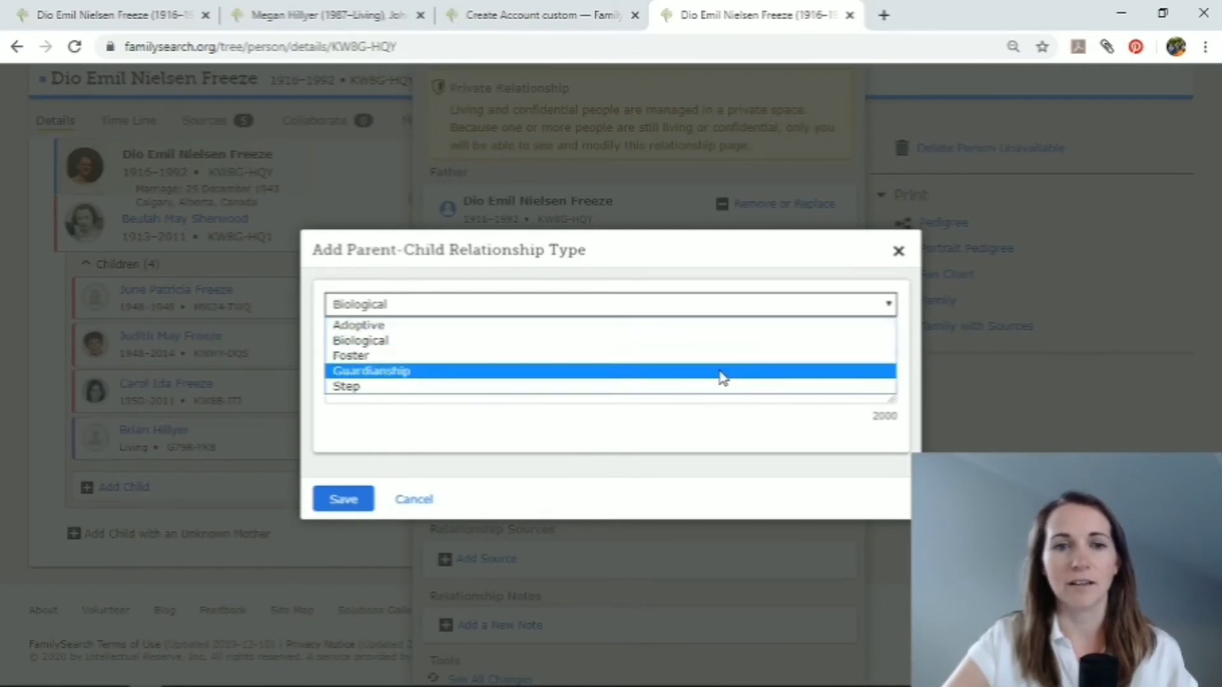
pyautogui.click(659, 333)
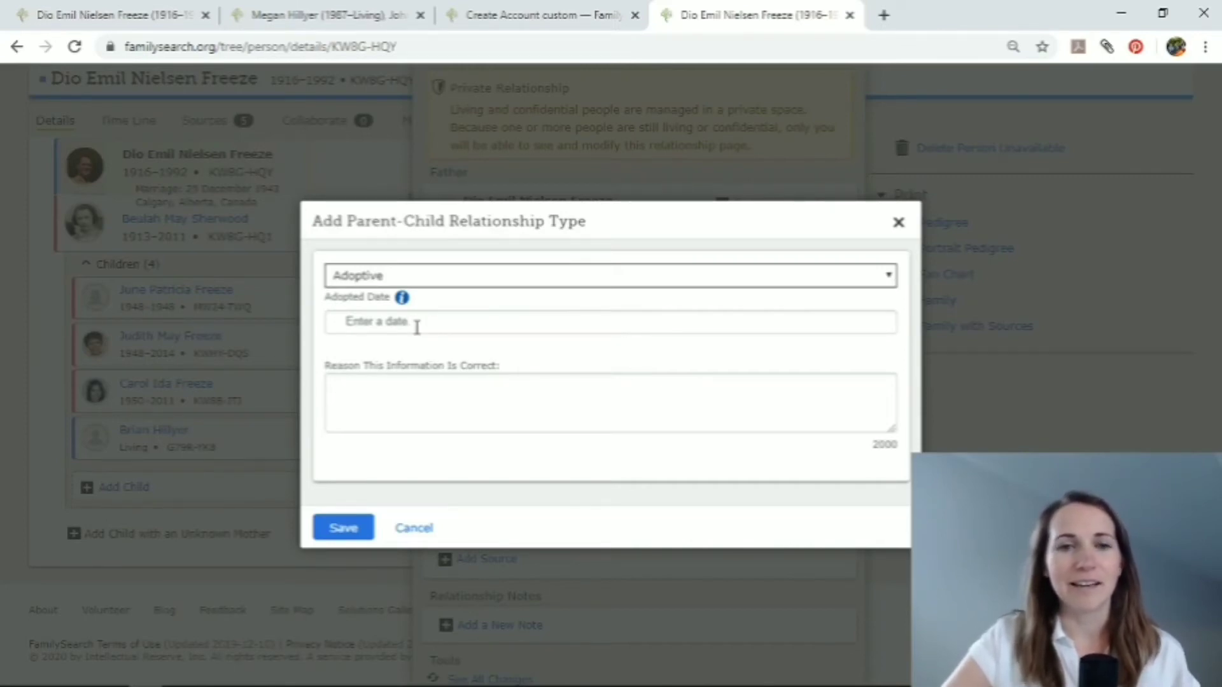
# Set the adopted date to the standardized 7 January 1970 and save the grandfather's relationship type.
pyautogui.click(387, 322)
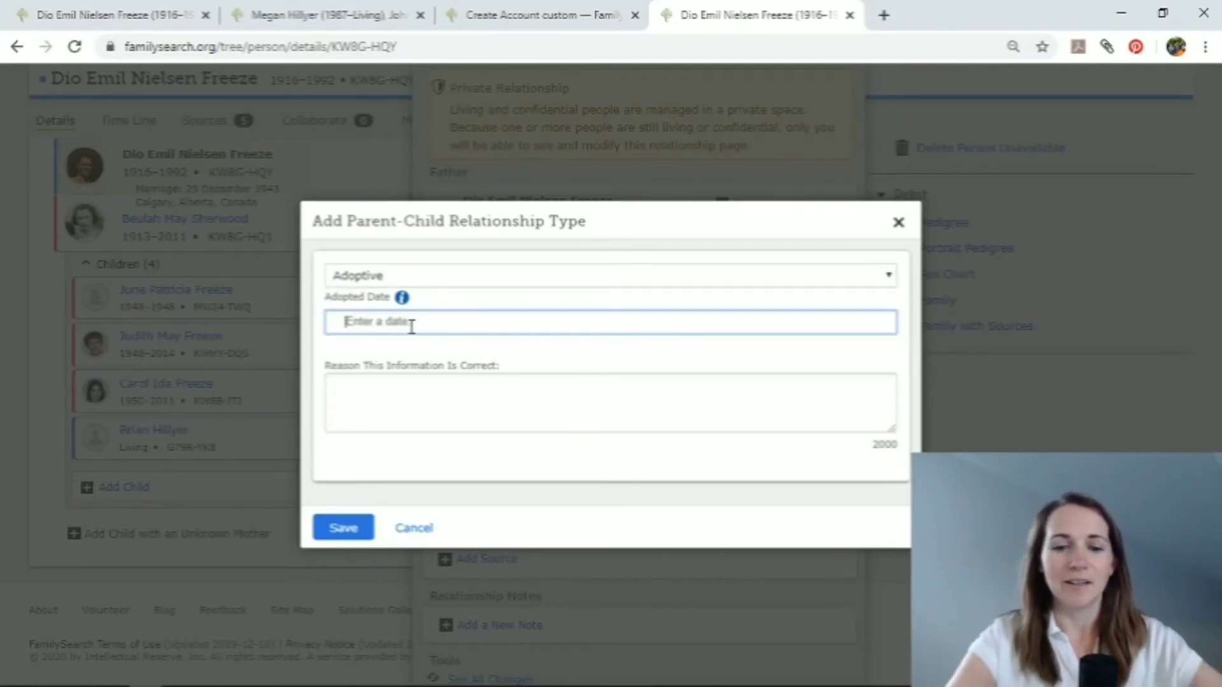
pyautogui.write('1')
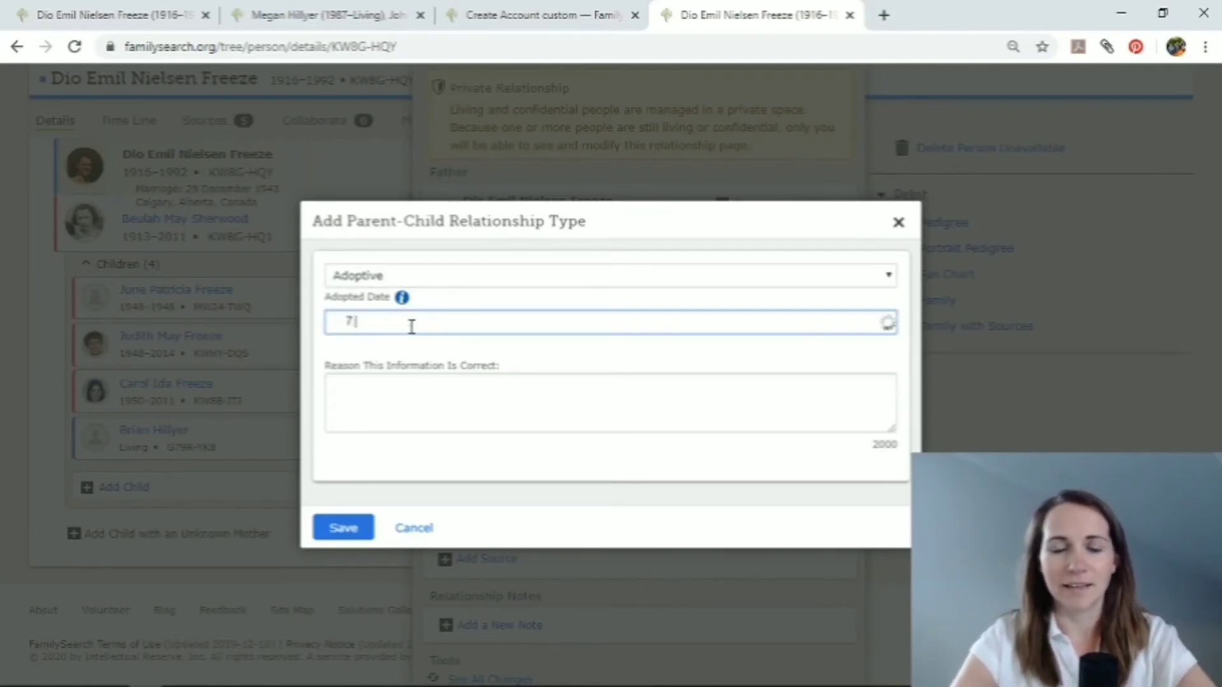
pyautogui.write(' 1970')
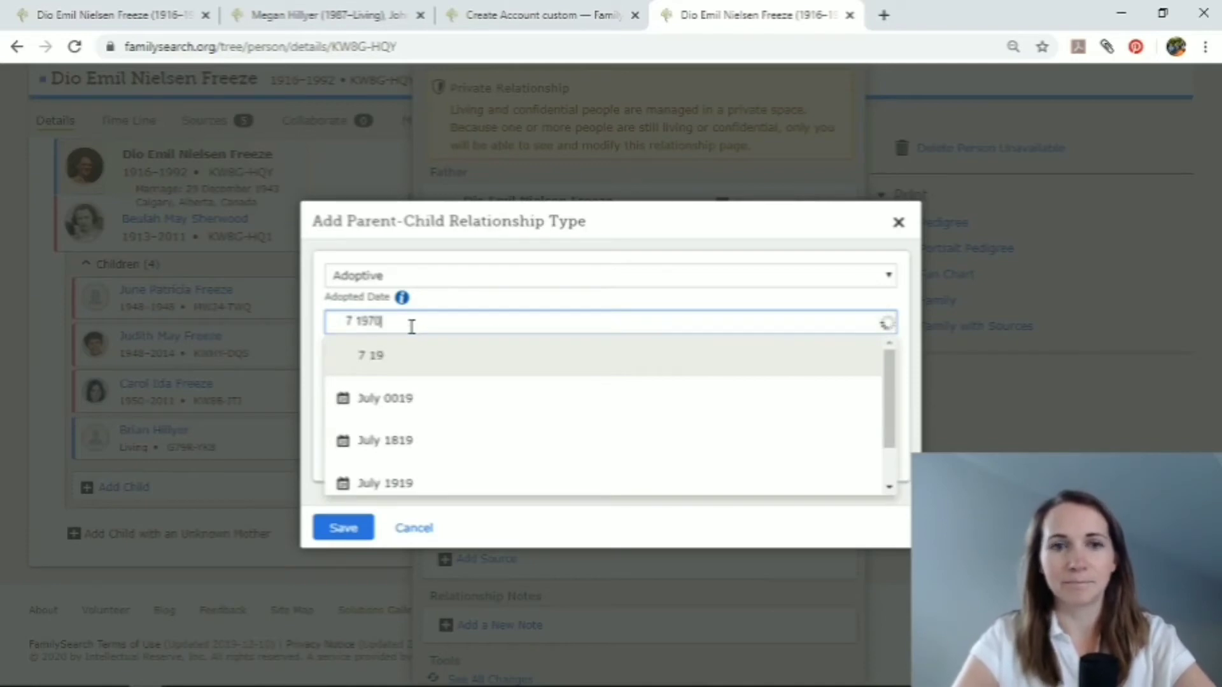
pyautogui.press('BackSpace')
pyautogui.press('BackSpace')
pyautogui.write('J')
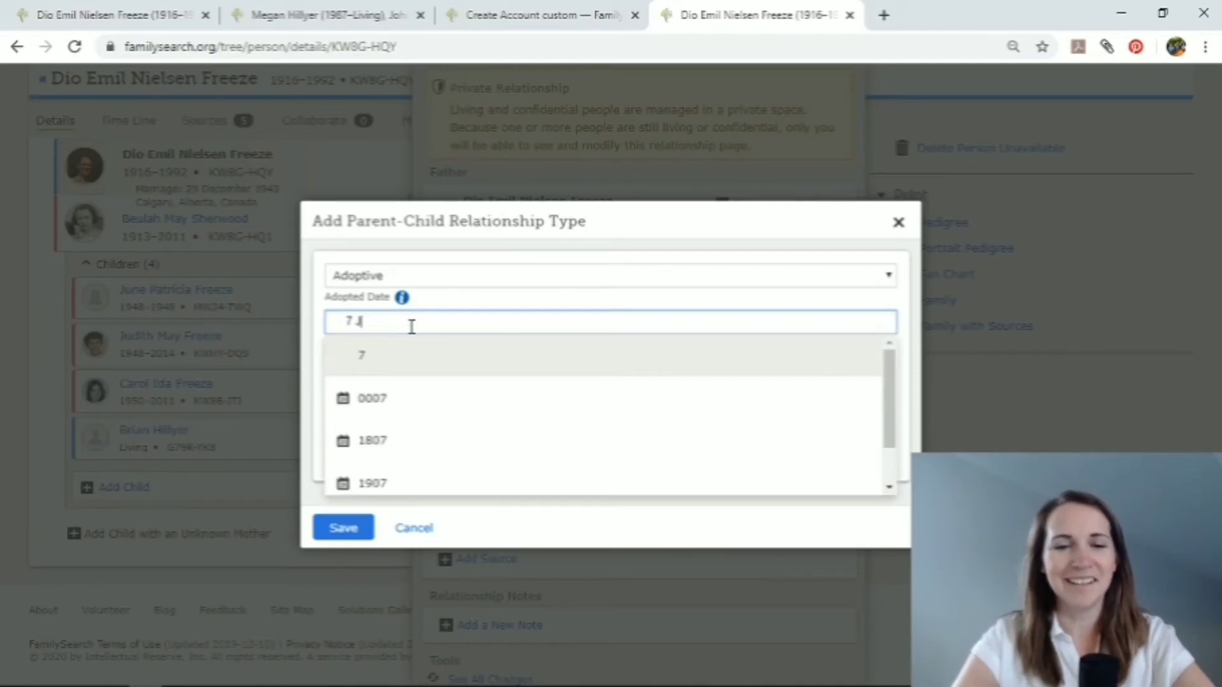
pyautogui.write('anuary 1970')
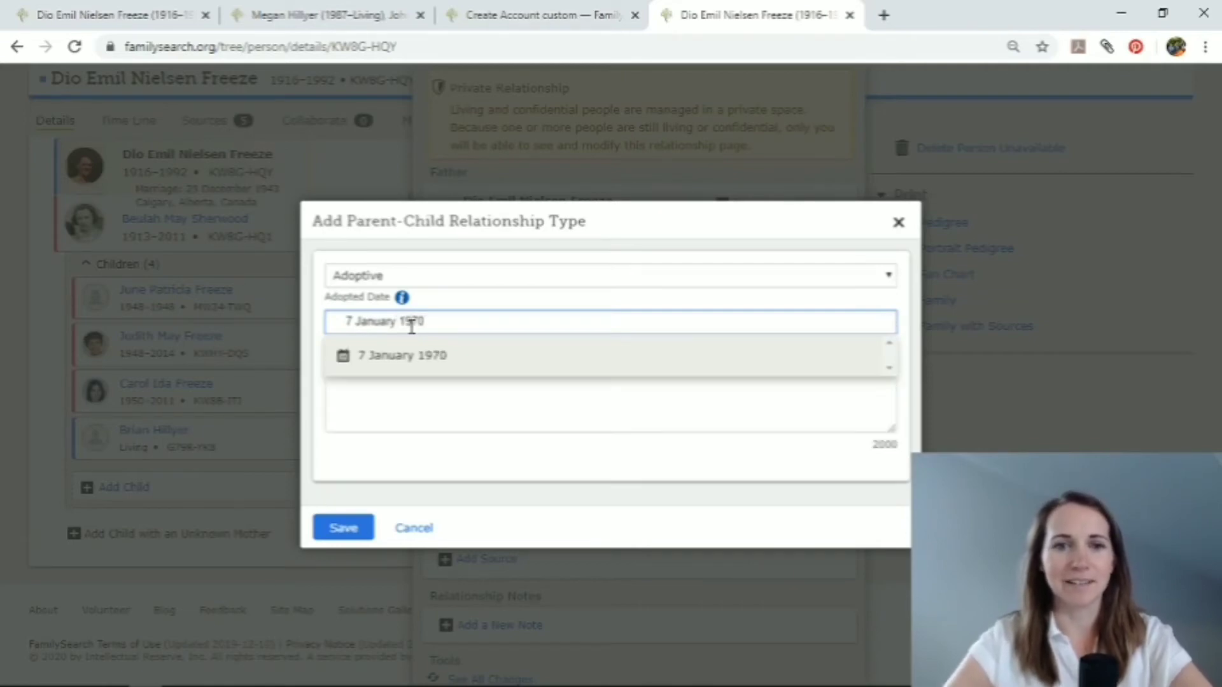
pyautogui.click(418, 358)
pyautogui.click(343, 533)
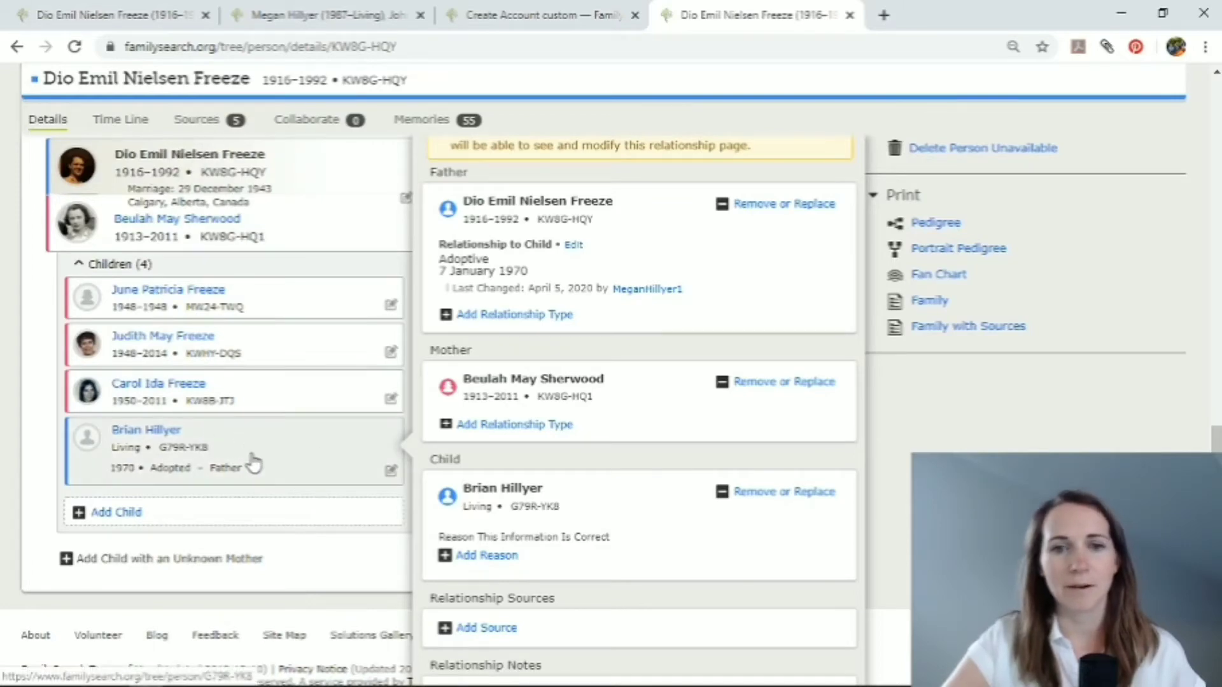
# Add an Adoptive relationship type between the paternal grandmother and the same son, and close the relationship details.
pyautogui.click(508, 426)
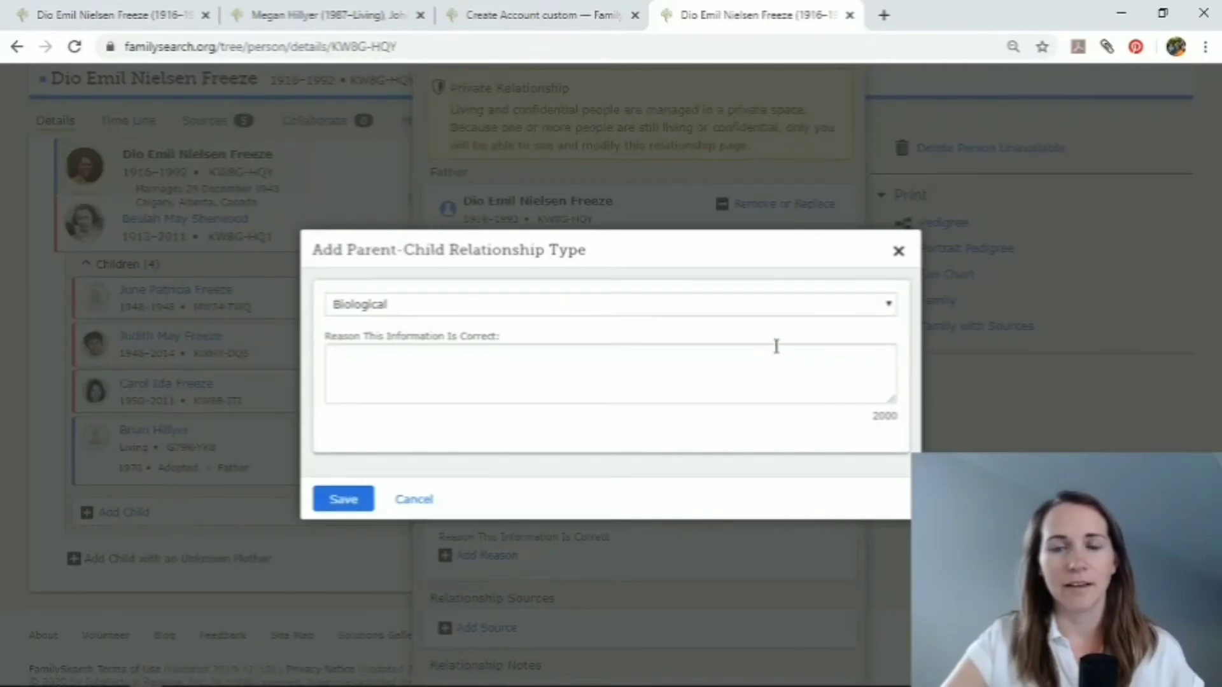
pyautogui.click(898, 253)
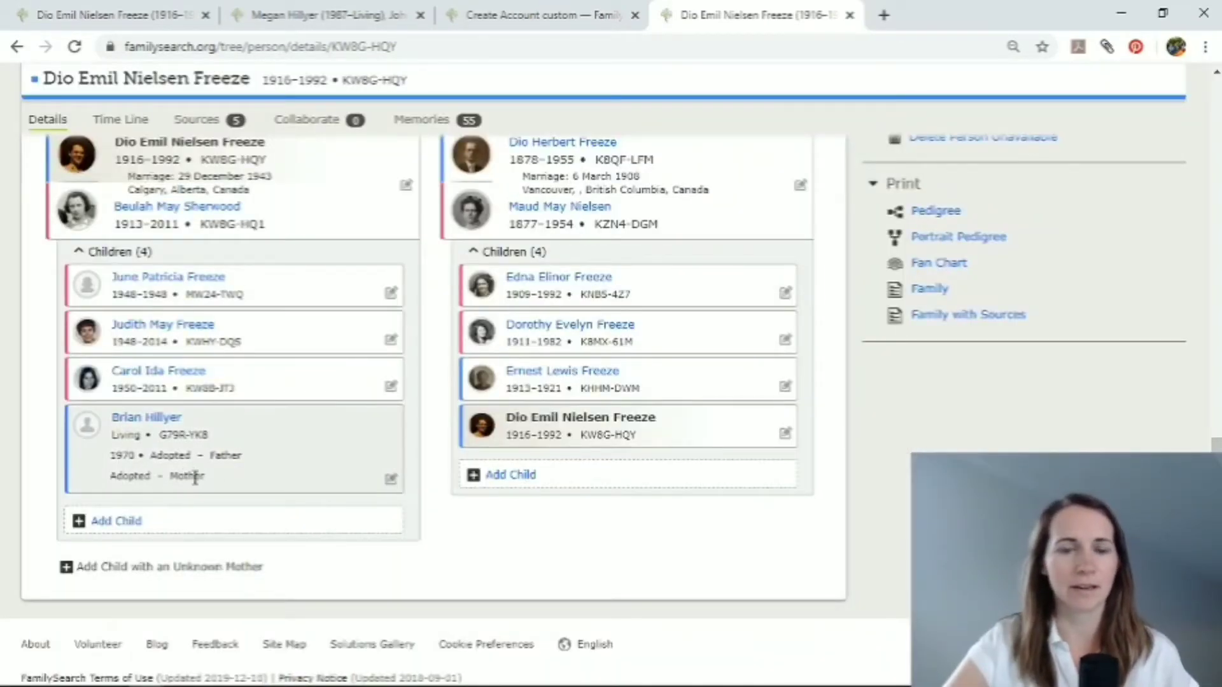
# Open the adopted son's person page and examine his vitals, parents and siblings.
pyautogui.click(148, 422)
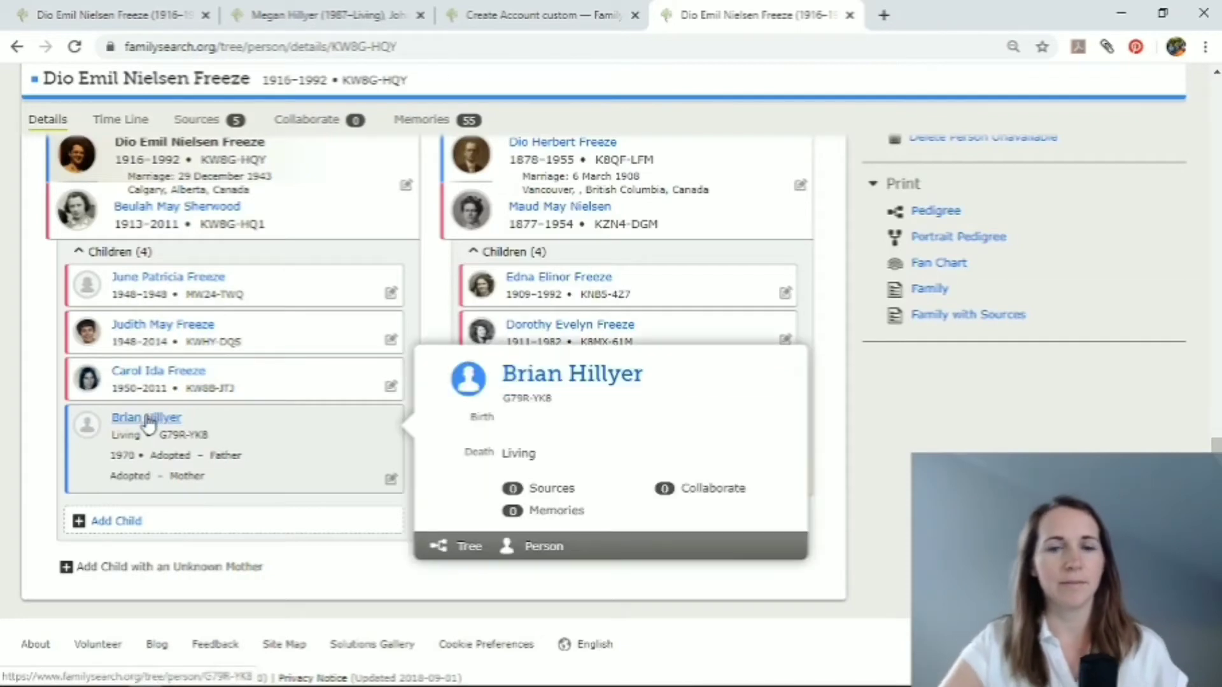
pyautogui.click(541, 377)
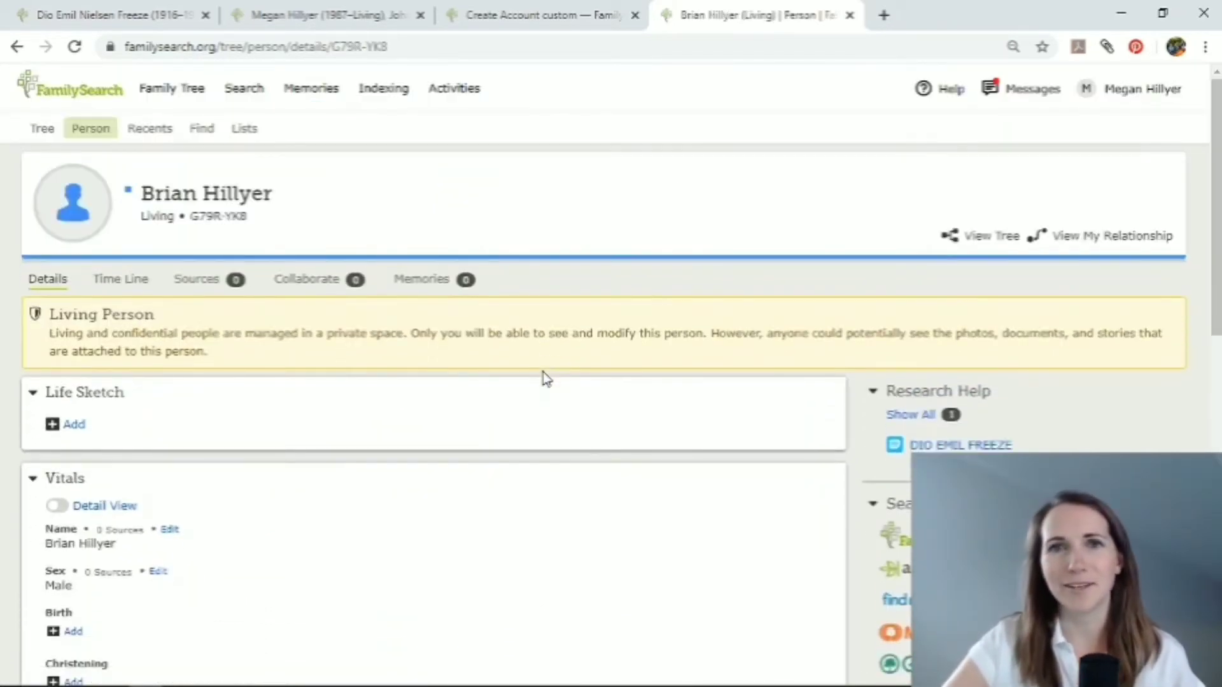
pyautogui.scroll(-3, 461, 527)
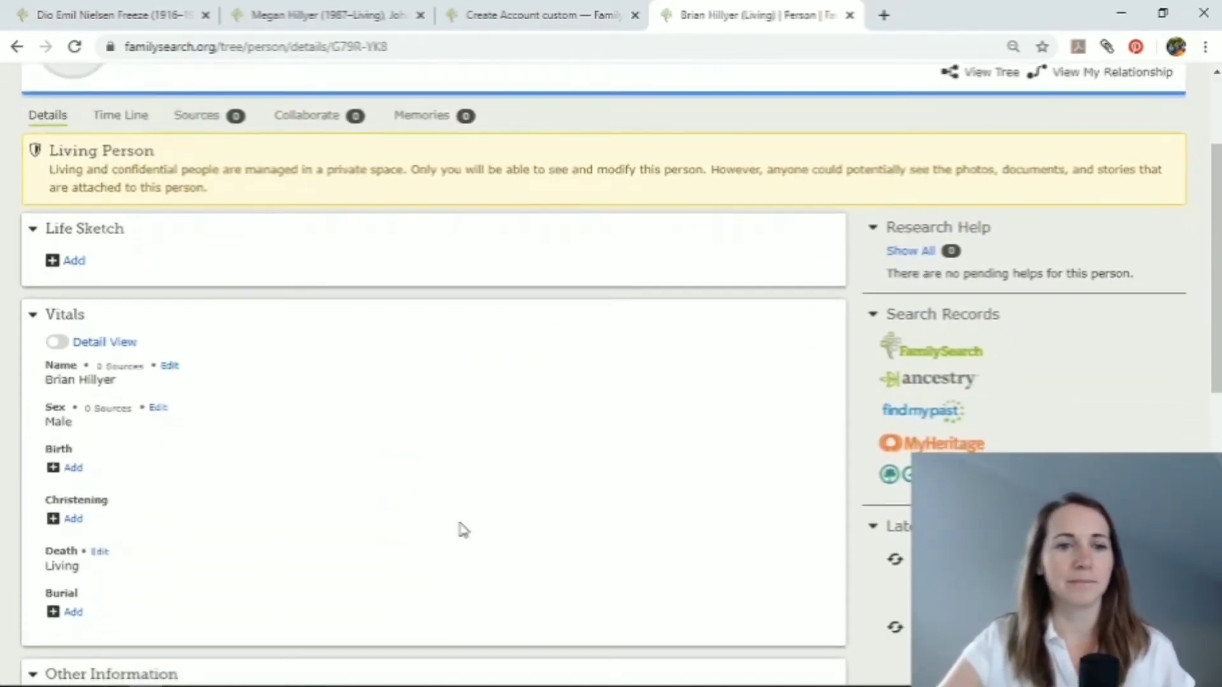
pyautogui.scroll(-10, 464, 530)
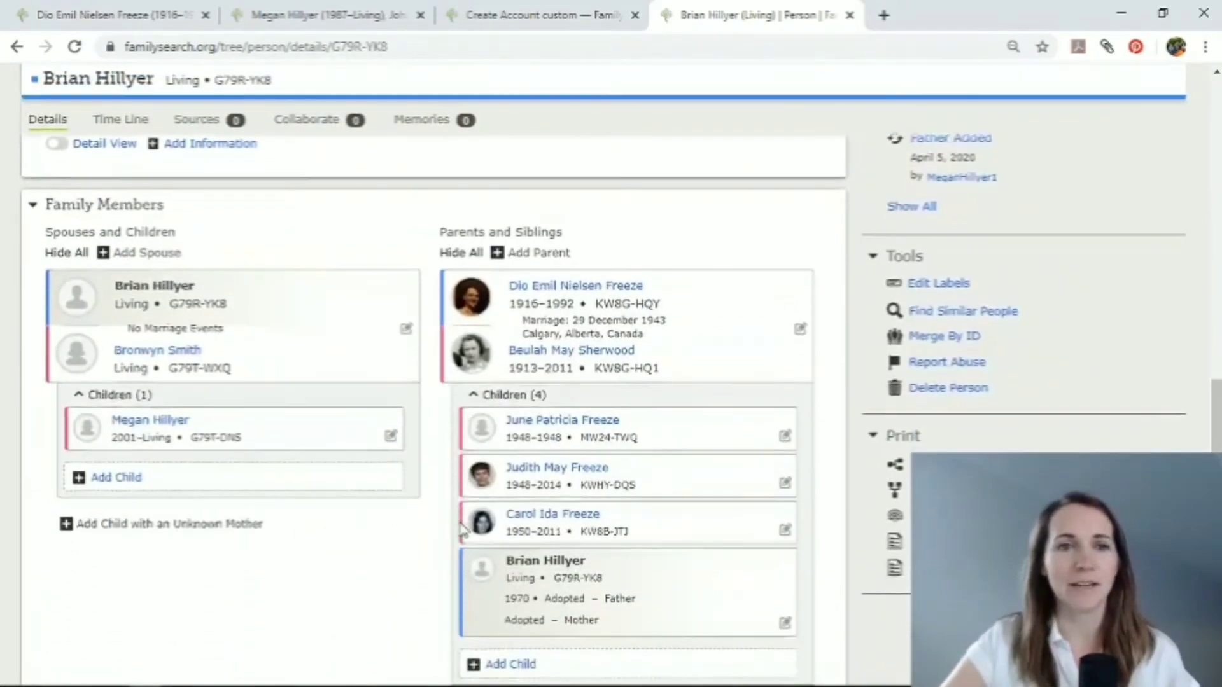
pyautogui.scroll(1, 463, 531)
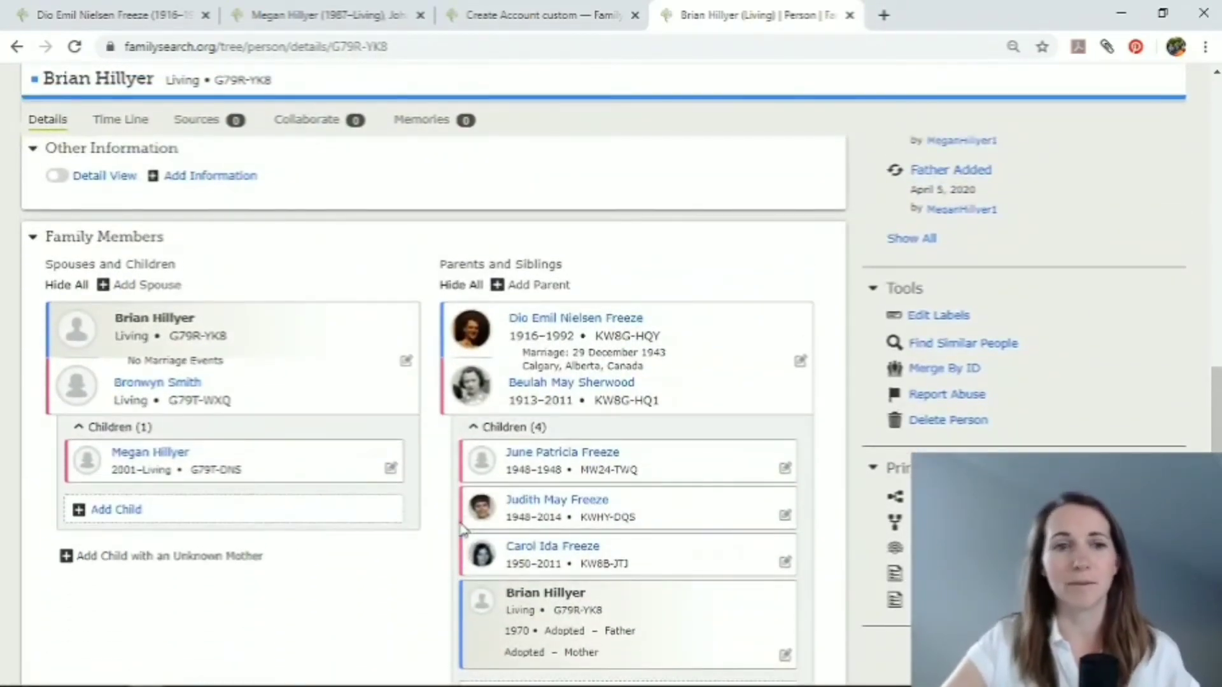
pyautogui.scroll(8, 190, 324)
pyautogui.scroll(3, 190, 325)
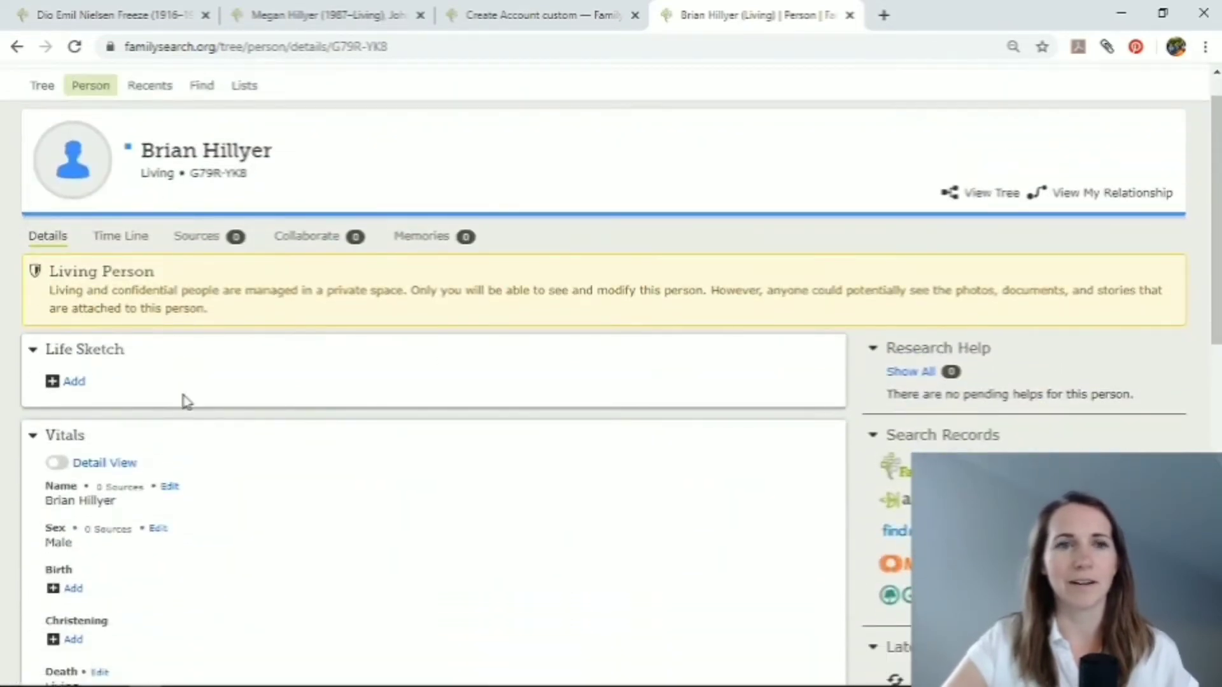
pyautogui.scroll(-5, 197, 562)
pyautogui.scroll(-4, 199, 566)
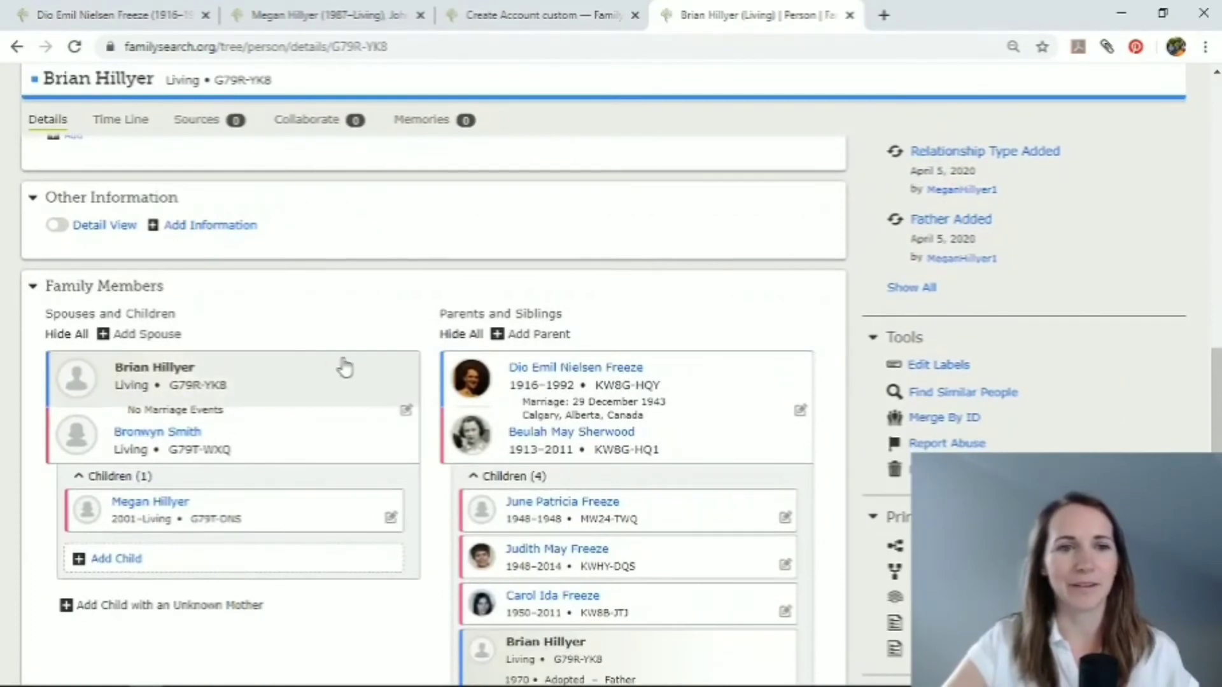
# Add and create a second father for the adopted son, entering his first and last names and marking him as male and living.
pyautogui.click(519, 336)
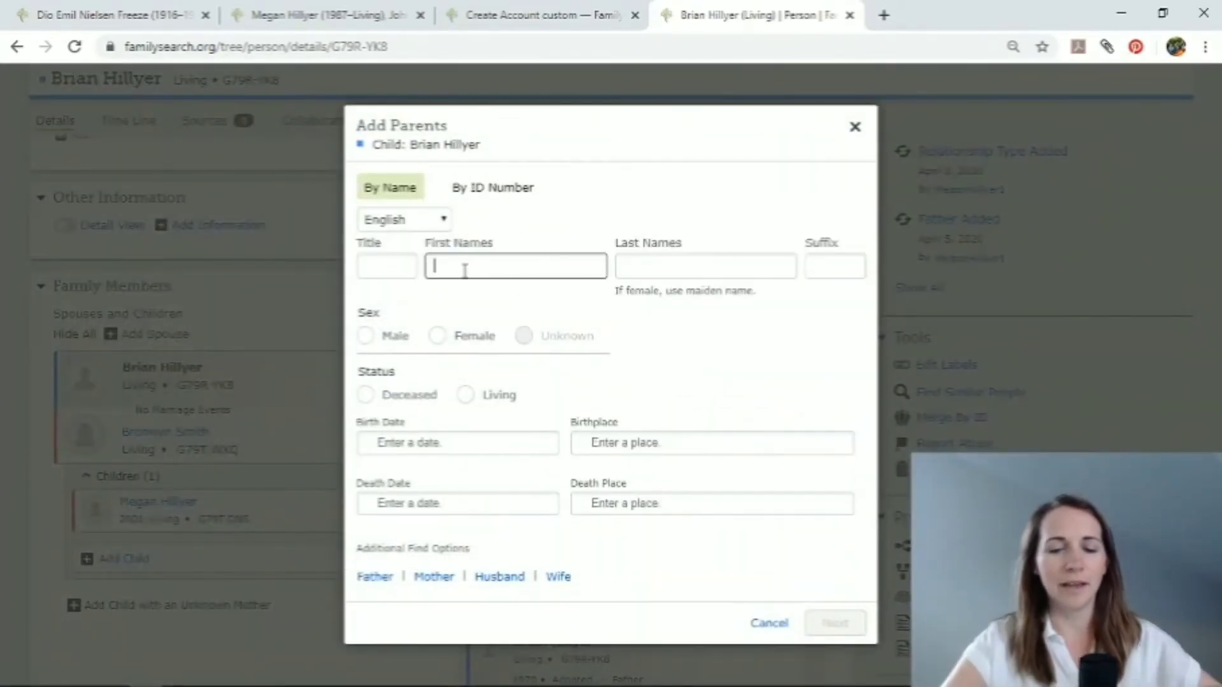
pyautogui.write('John')
pyautogui.press('Tab')
pyautogui.write('Dove')
pyautogui.click(365, 335)
pyautogui.click(465, 395)
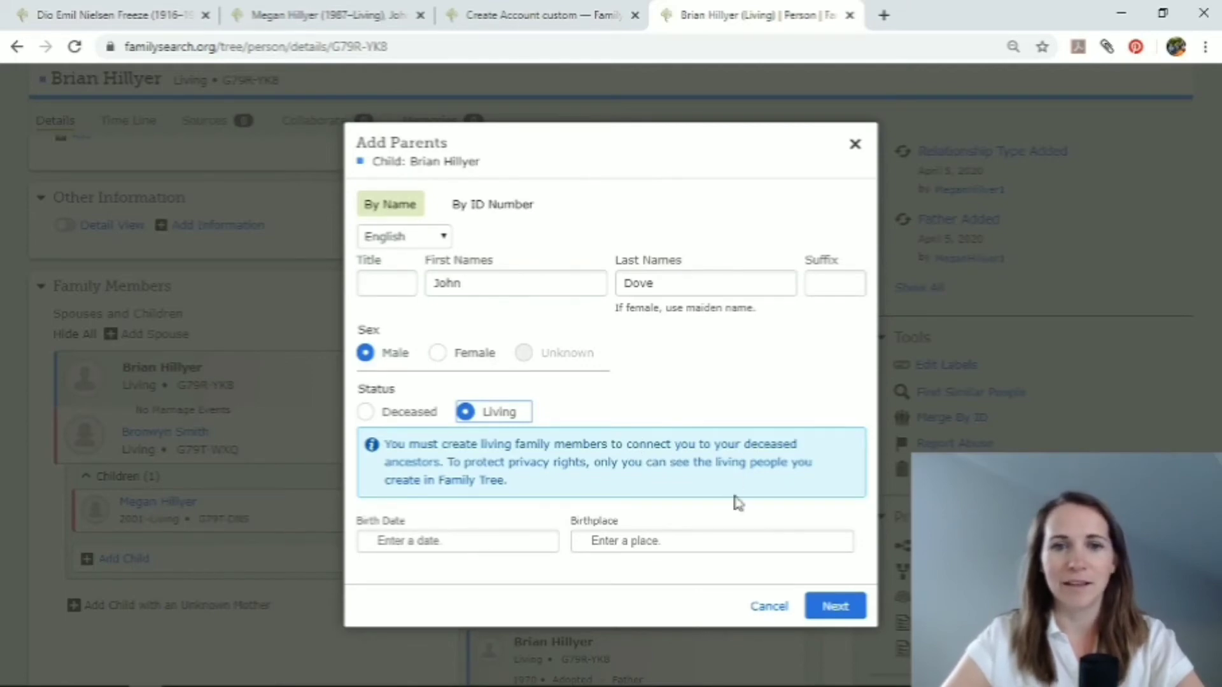
pyautogui.click(828, 608)
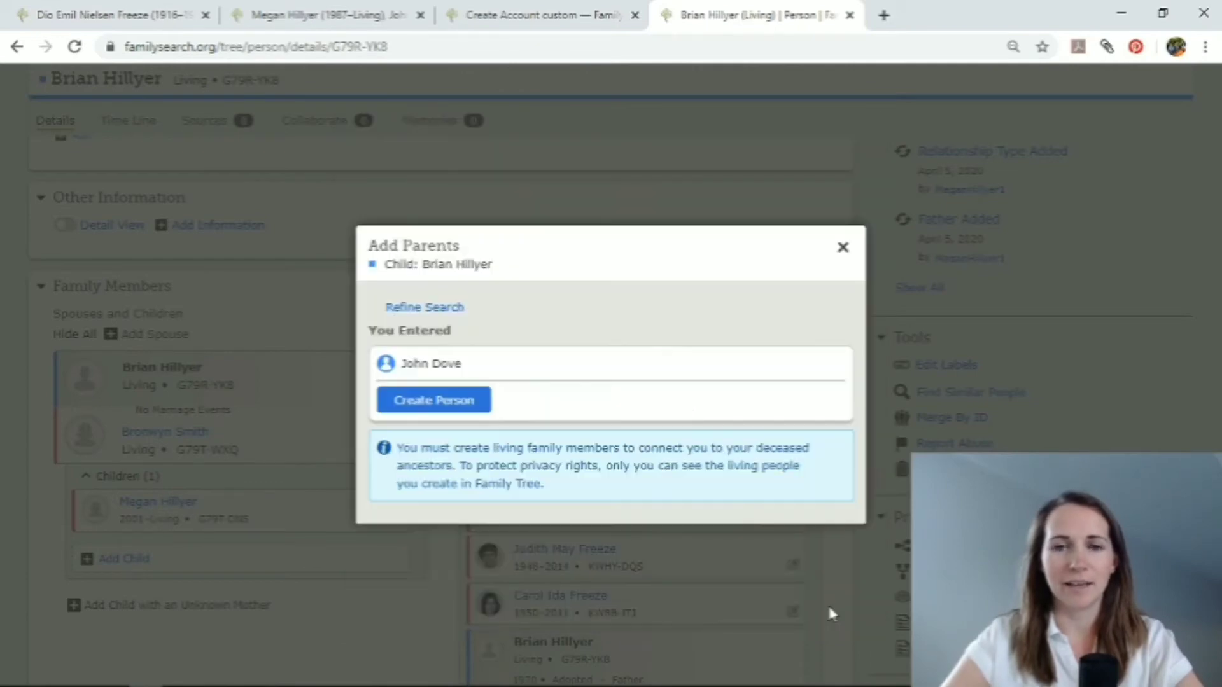
pyautogui.click(450, 399)
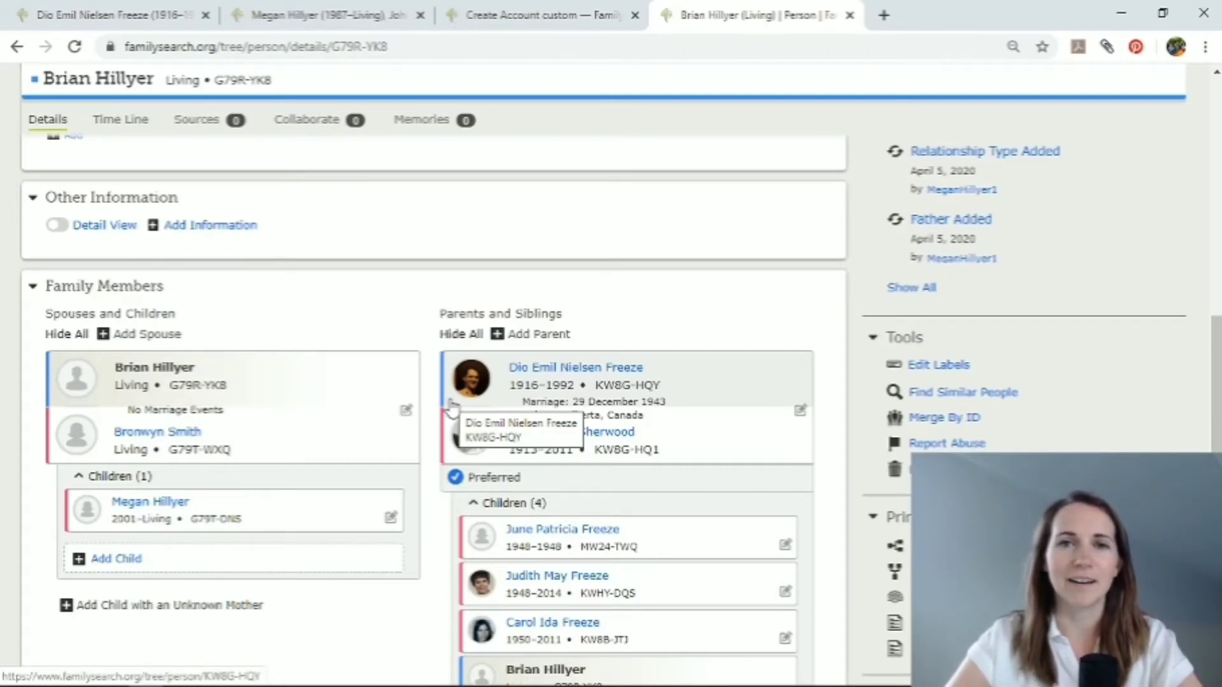
# Add and create a spouse for the son's second father, entering her first and maiden names and marking her as female and living.
pyautogui.scroll(-7, 436, 505)
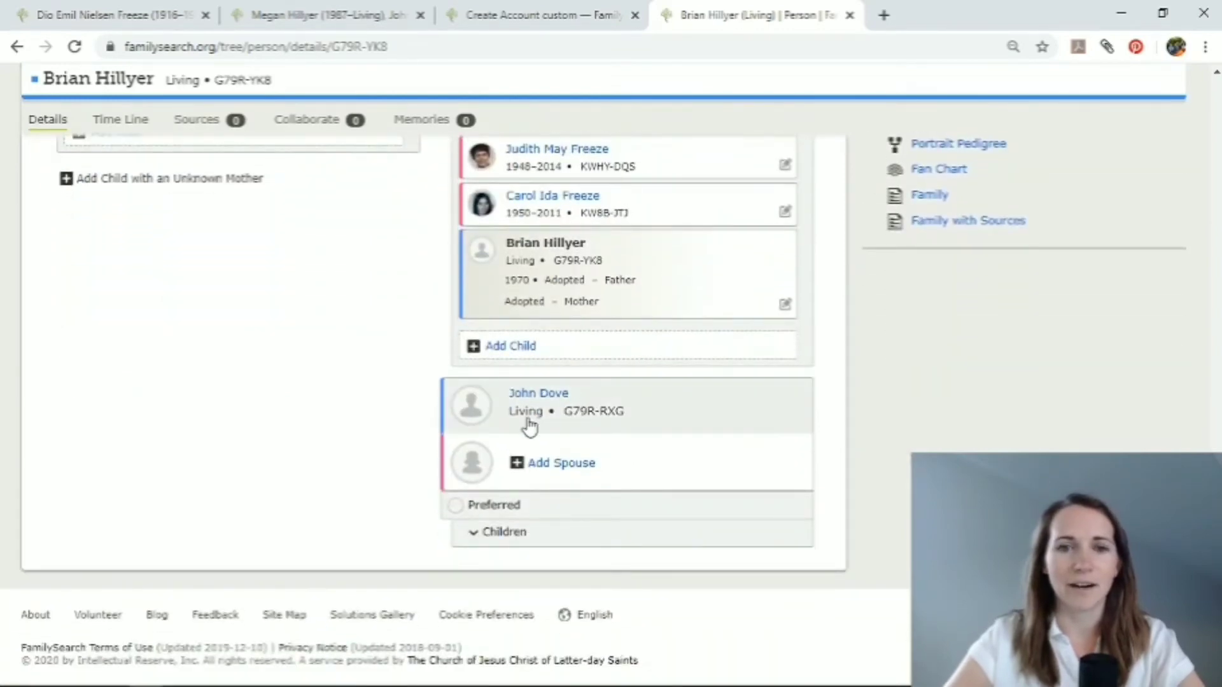
pyautogui.click(524, 468)
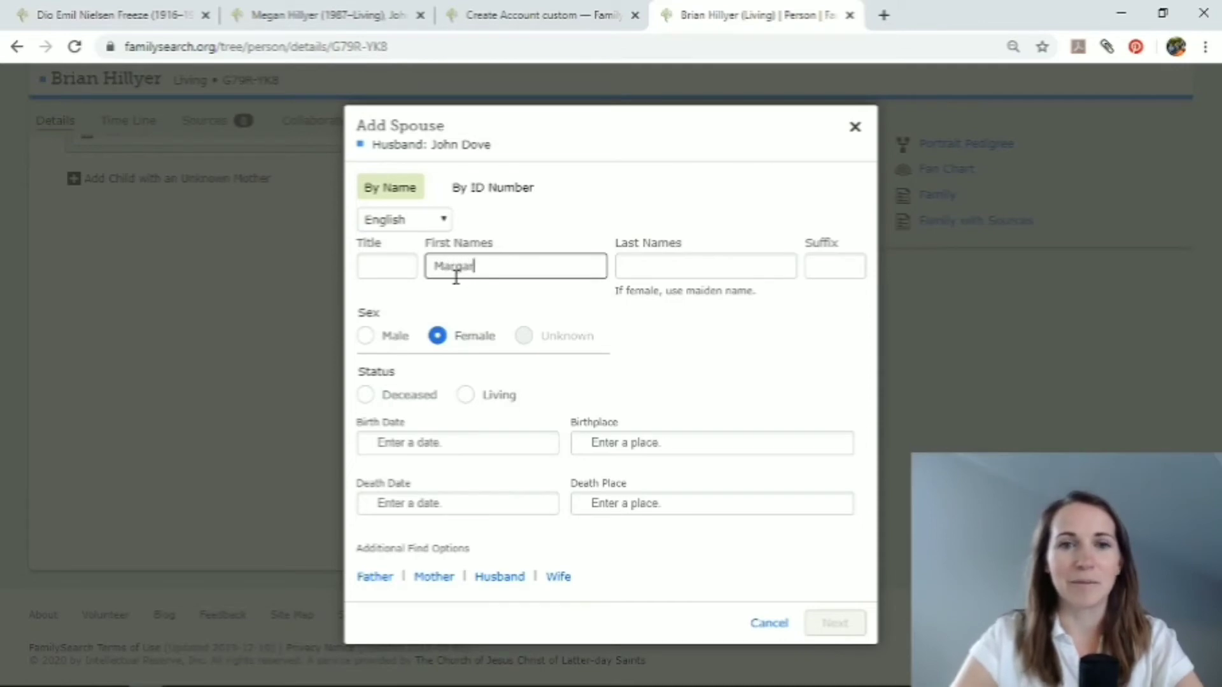
pyautogui.press('Tab')
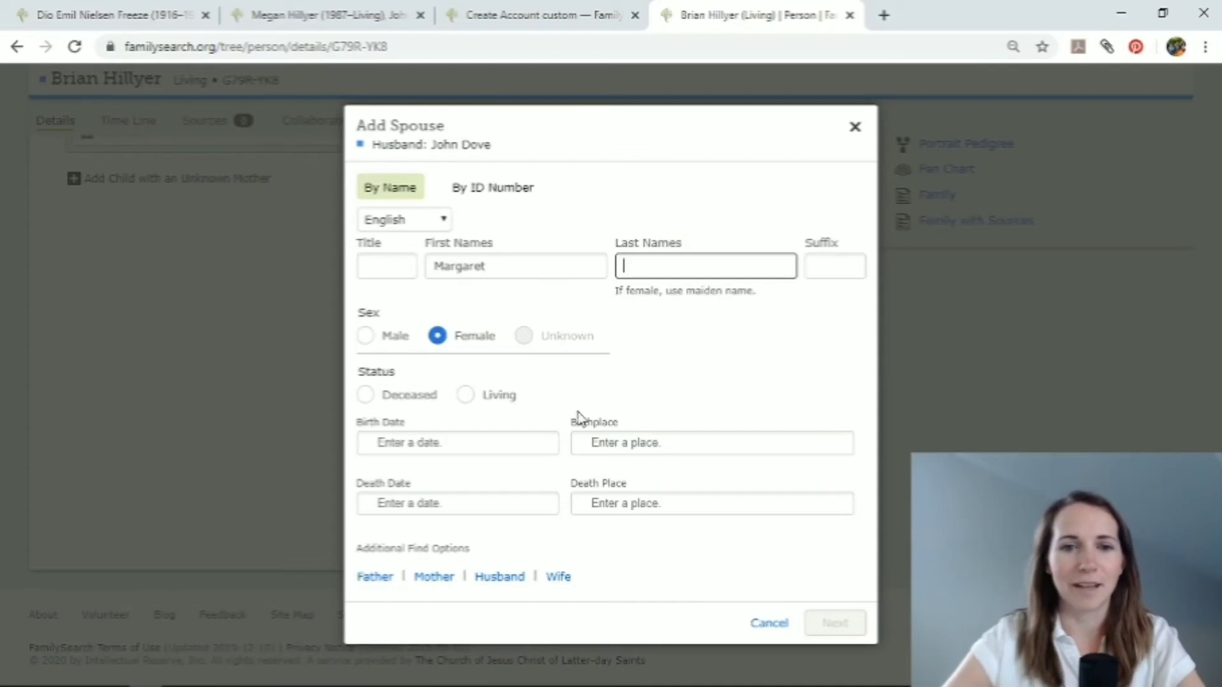
pyautogui.write('Snow')
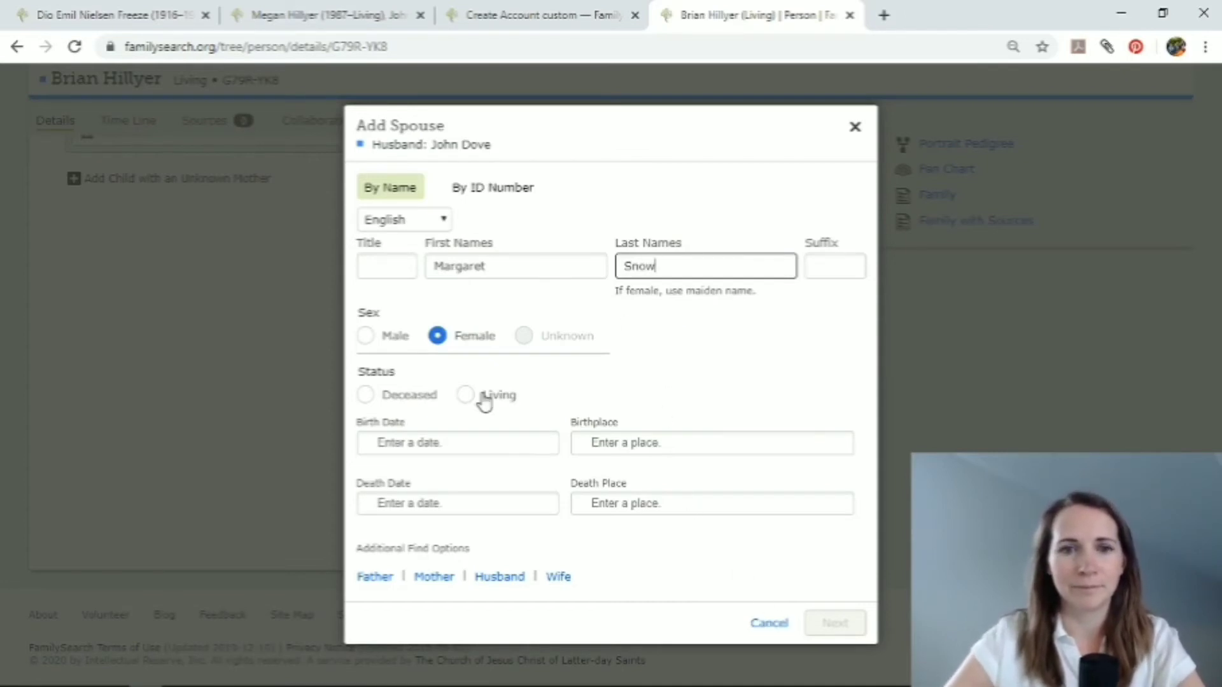
pyautogui.click(465, 400)
pyautogui.click(834, 606)
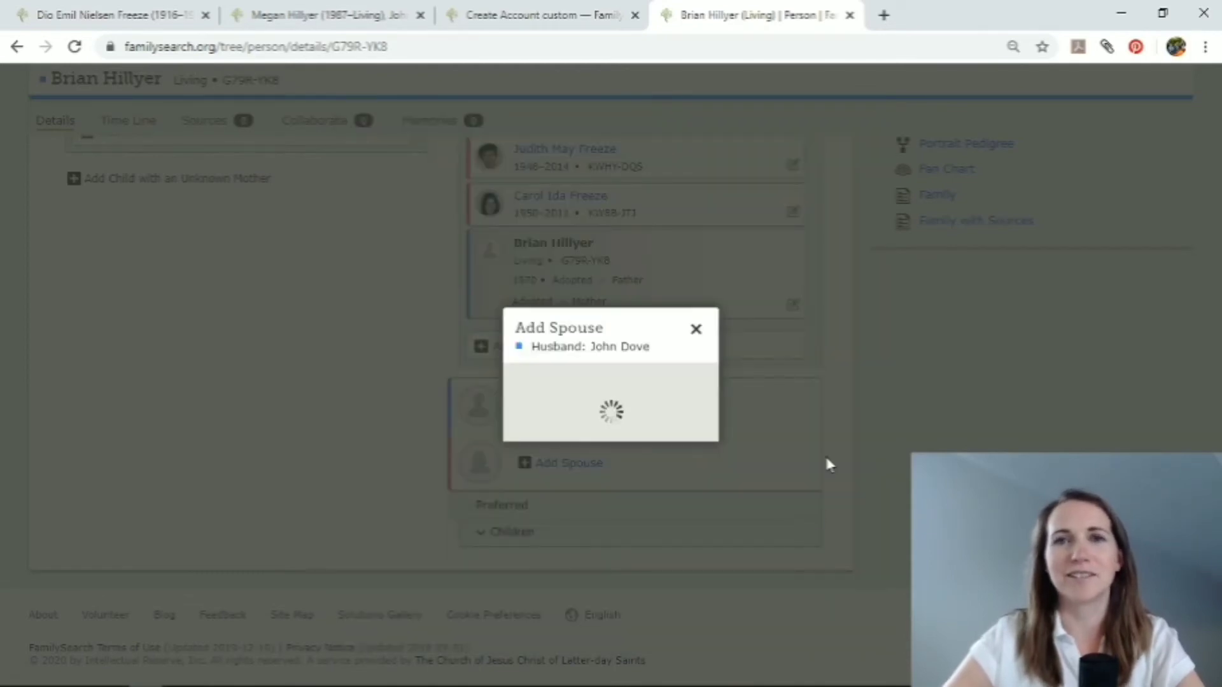
pyautogui.click(423, 374)
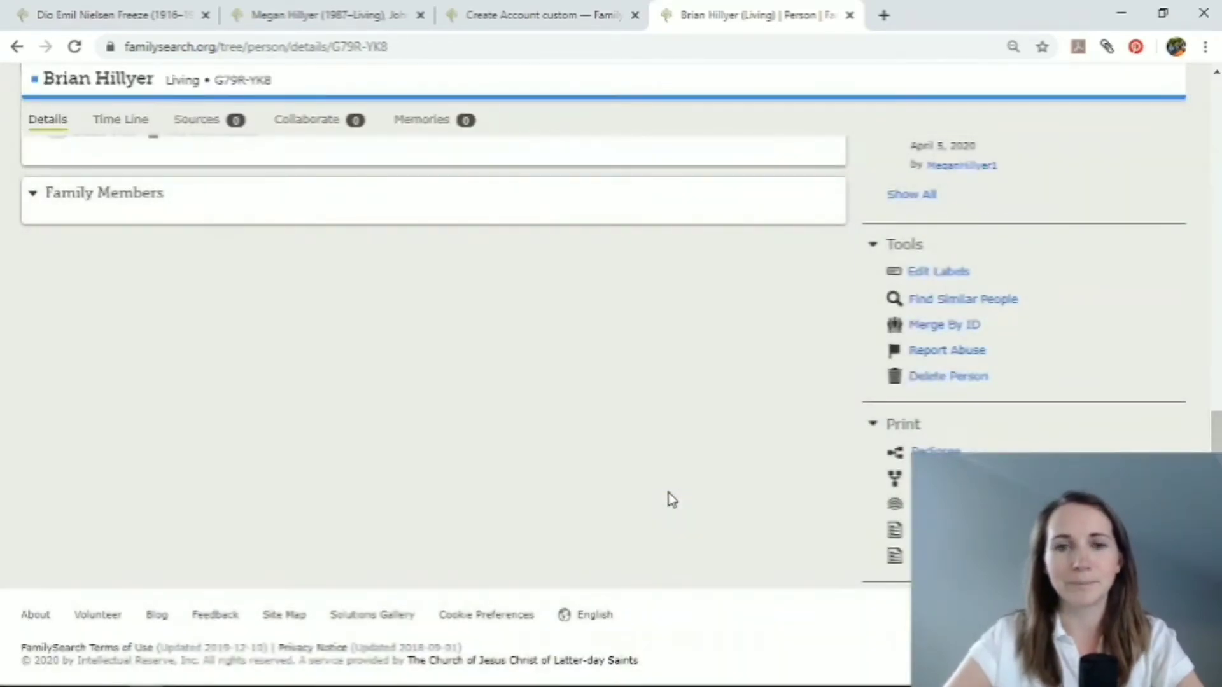
# Set the adoptive couple as the adopted son's preferred parents in the Parents and Siblings section.
pyautogui.scroll(1, 463, 280)
pyautogui.scroll(5, 463, 281)
pyautogui.scroll(-5, 463, 281)
pyautogui.scroll(-2, 461, 281)
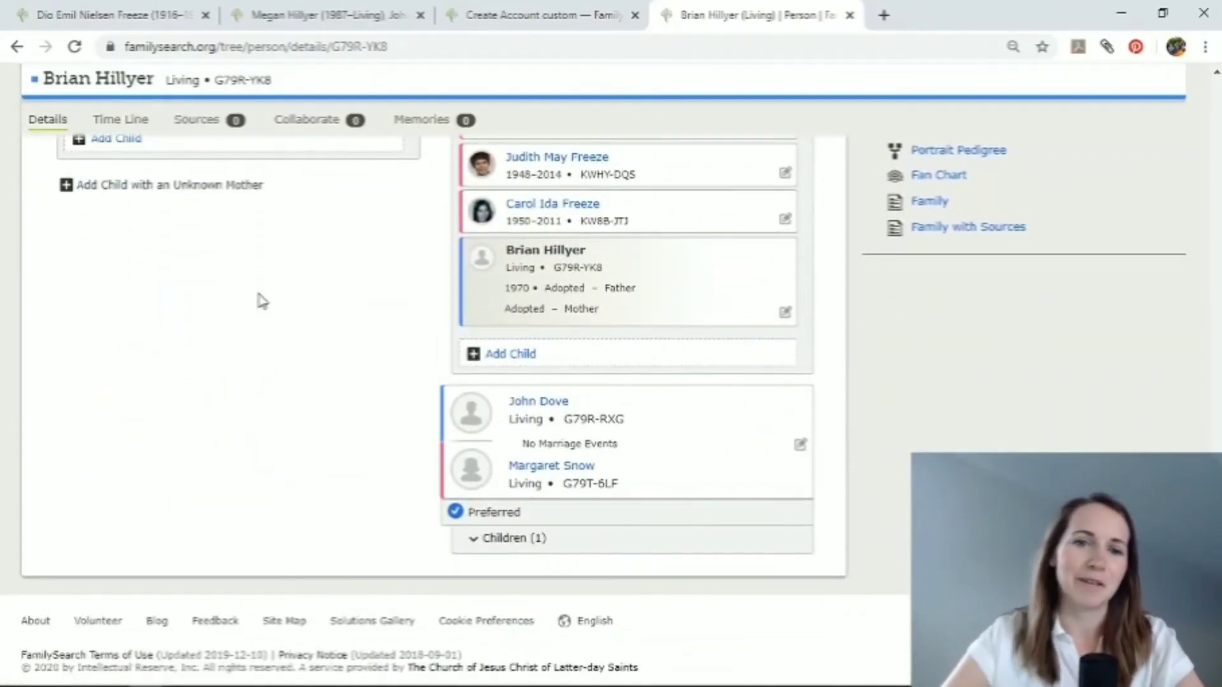
pyautogui.scroll(12, 261, 301)
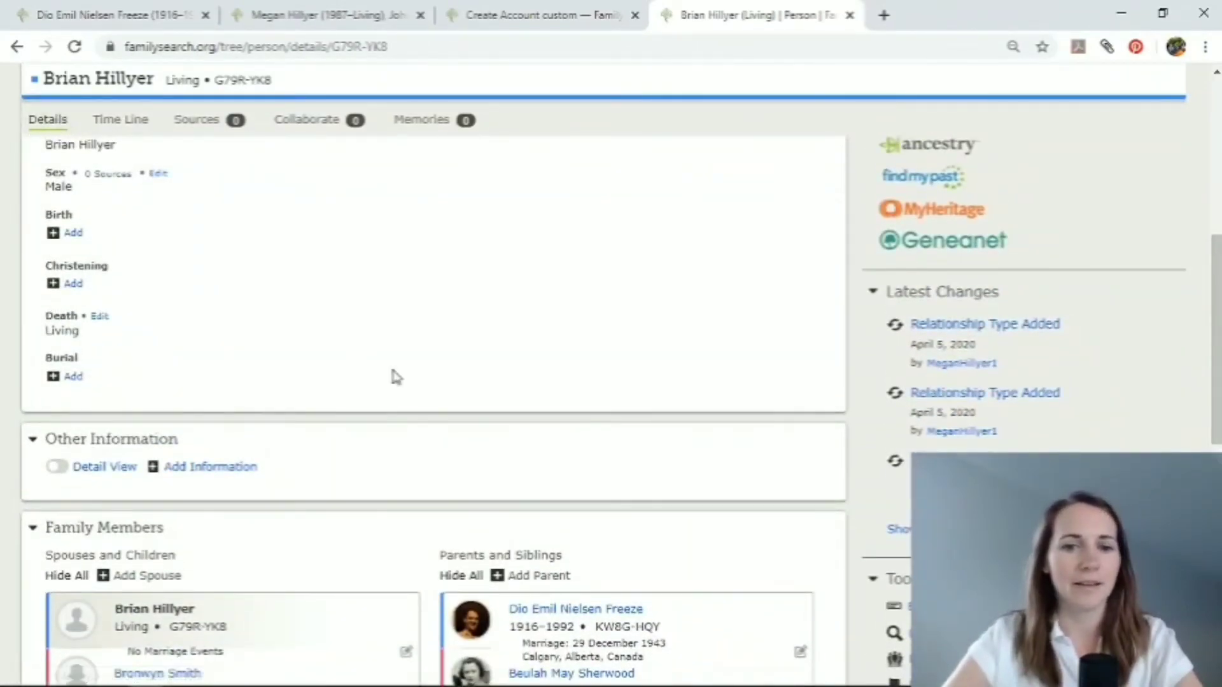
pyautogui.scroll(-10, 392, 376)
pyautogui.scroll(-1, 395, 375)
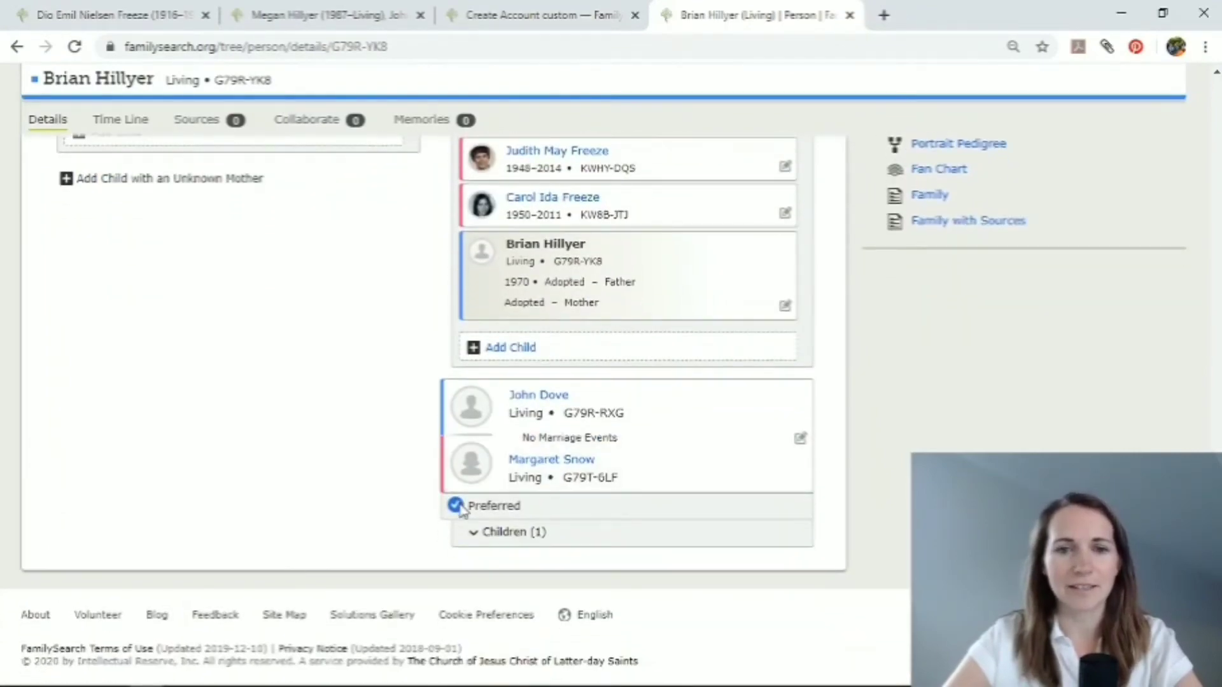
pyautogui.scroll(5, 465, 483)
pyautogui.click(457, 368)
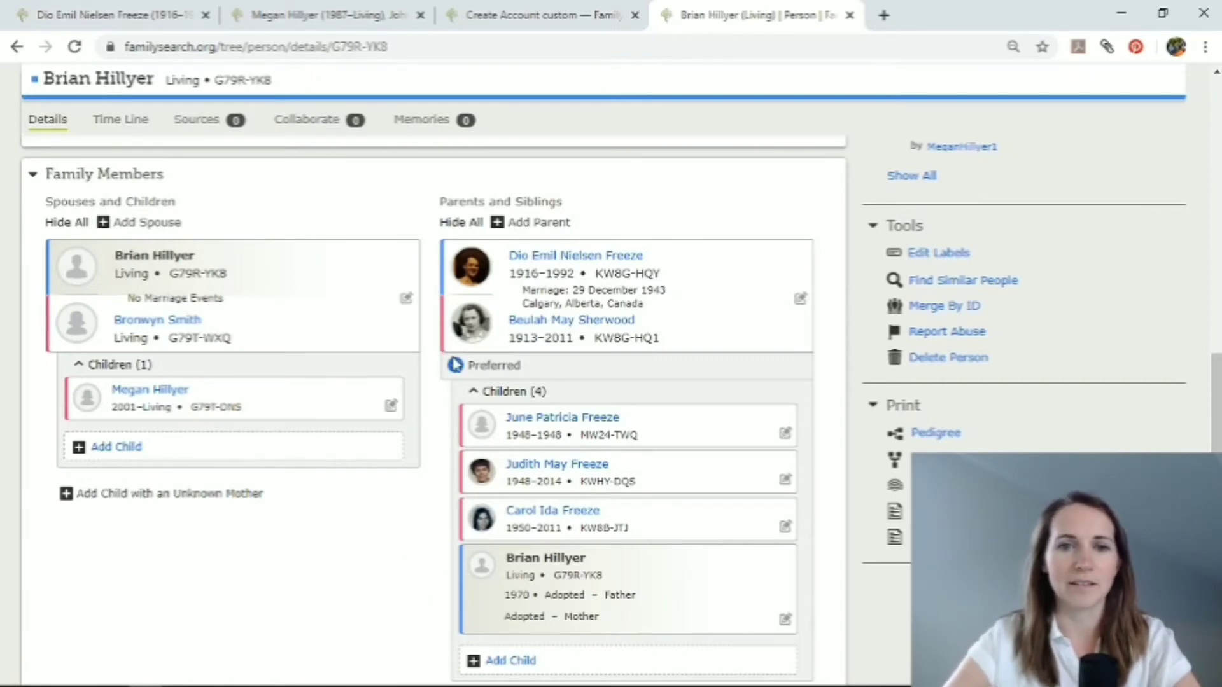
# Return to the family tree, switch the son's displayed parents to the second couple and switch back to the adoptive couple.
pyautogui.scroll(2, 422, 582)
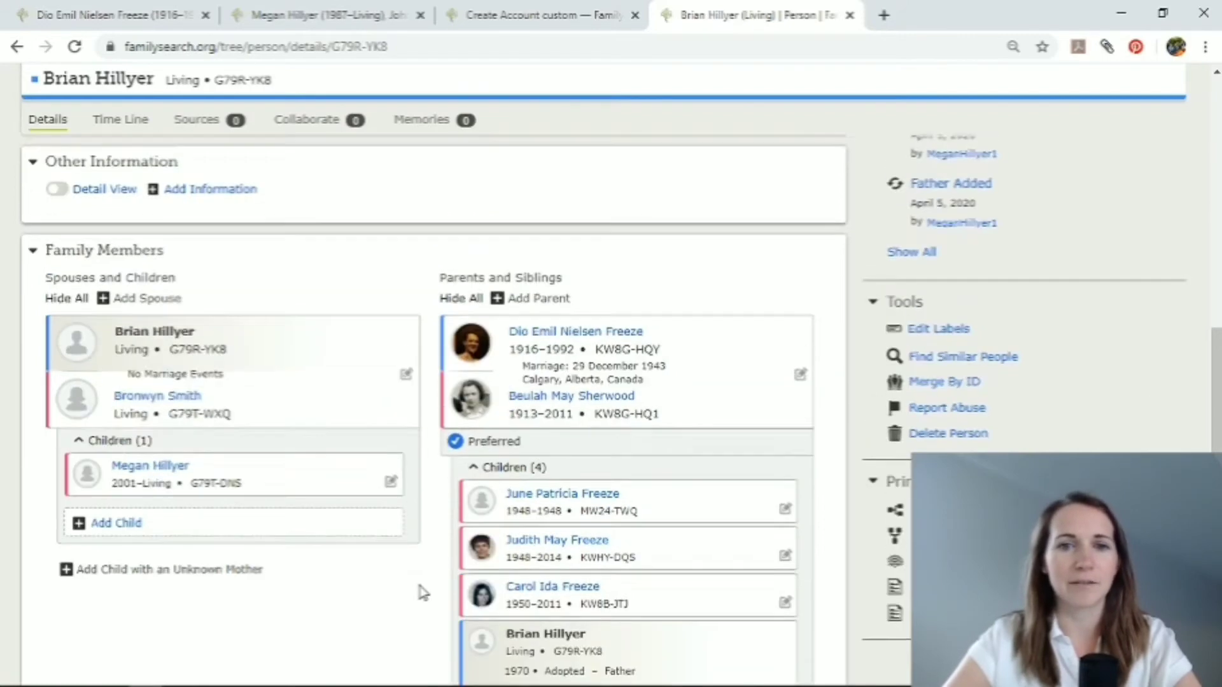
pyautogui.scroll(7, 403, 490)
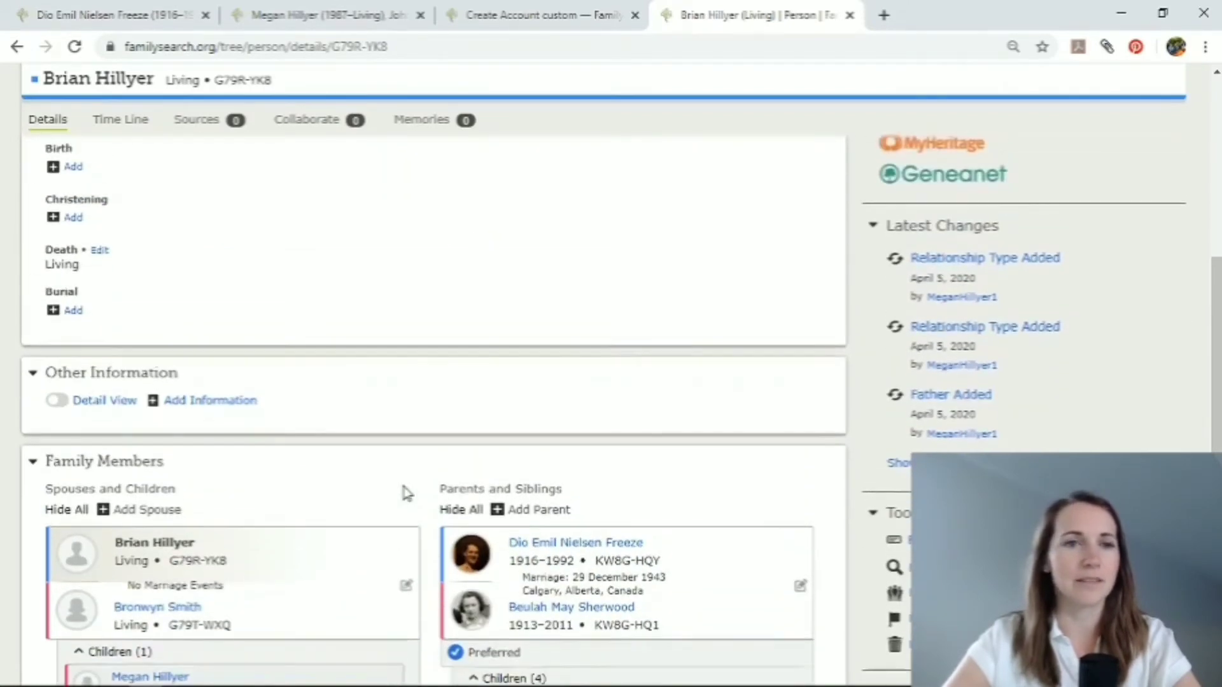
pyautogui.scroll(4, 86, 150)
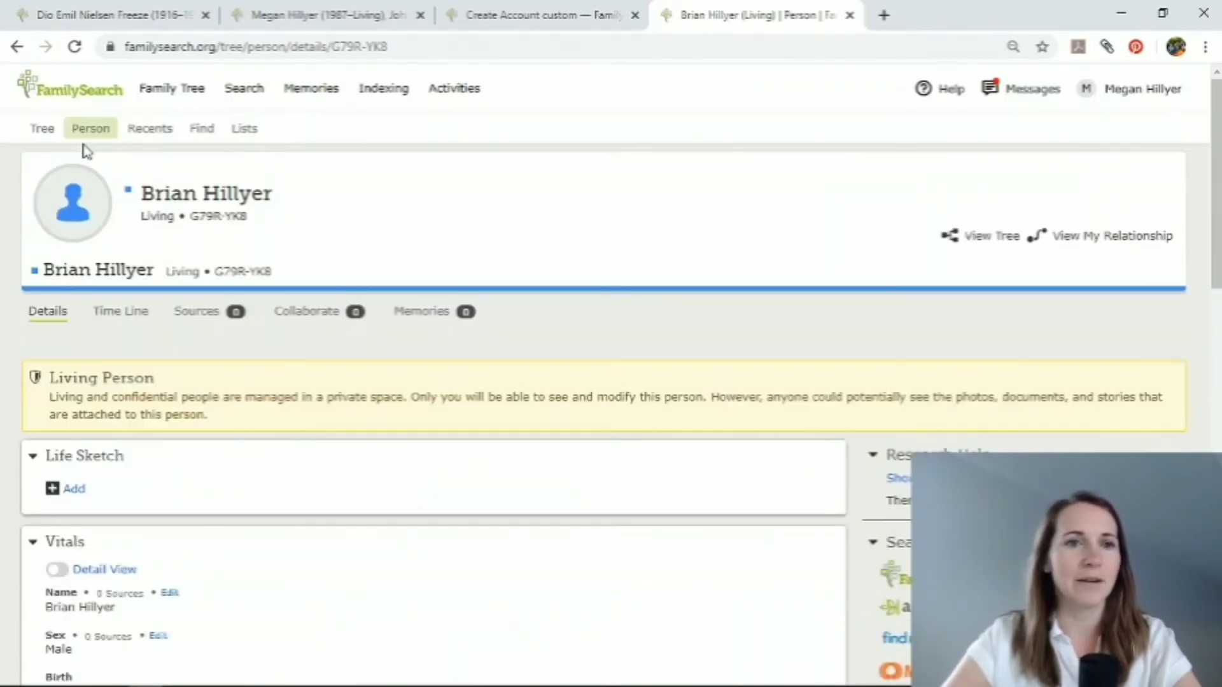
pyautogui.click(45, 131)
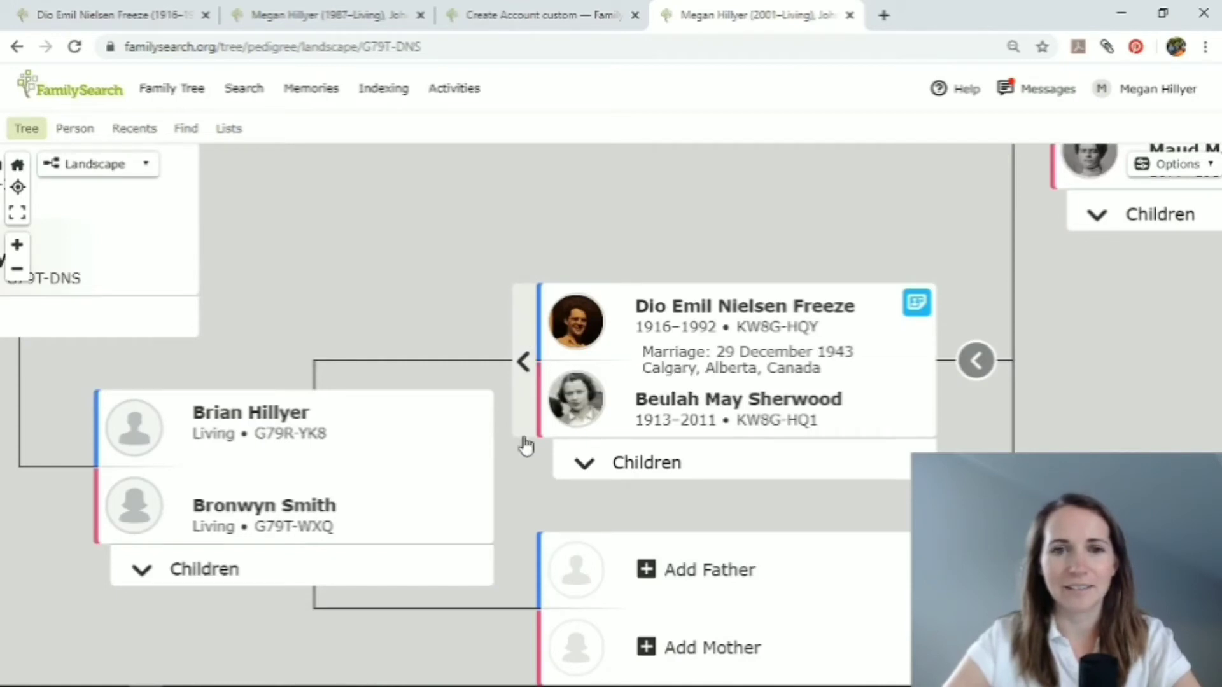
pyautogui.click(526, 362)
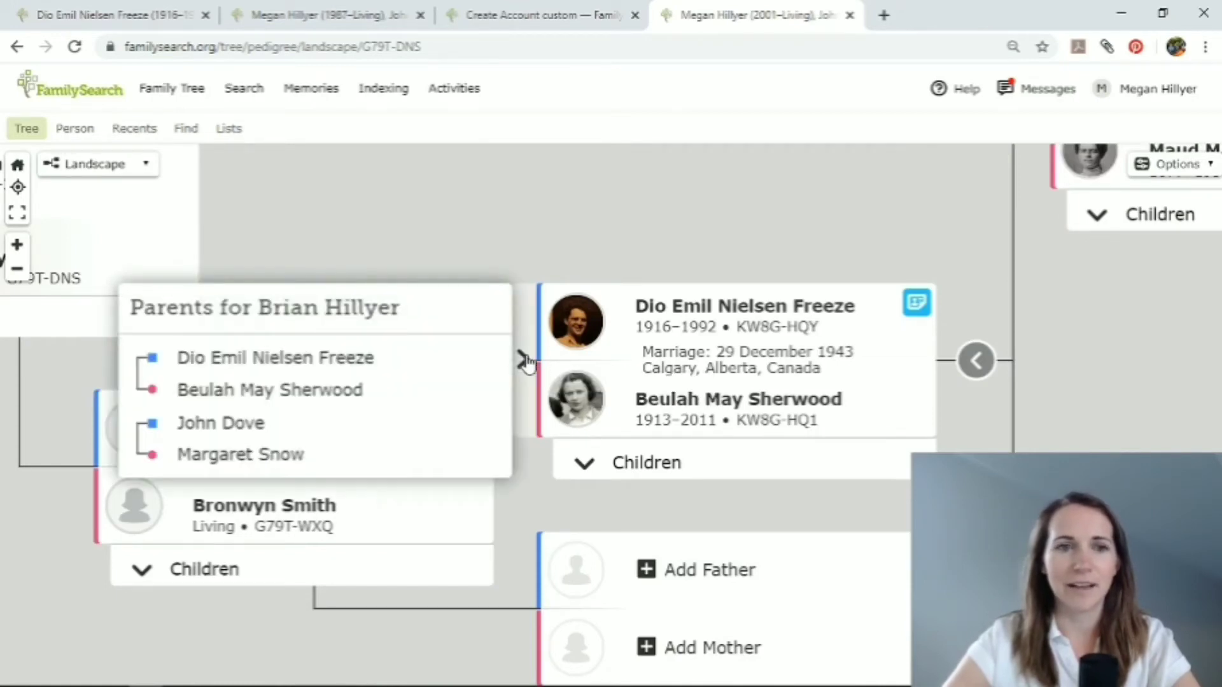
pyautogui.click(281, 468)
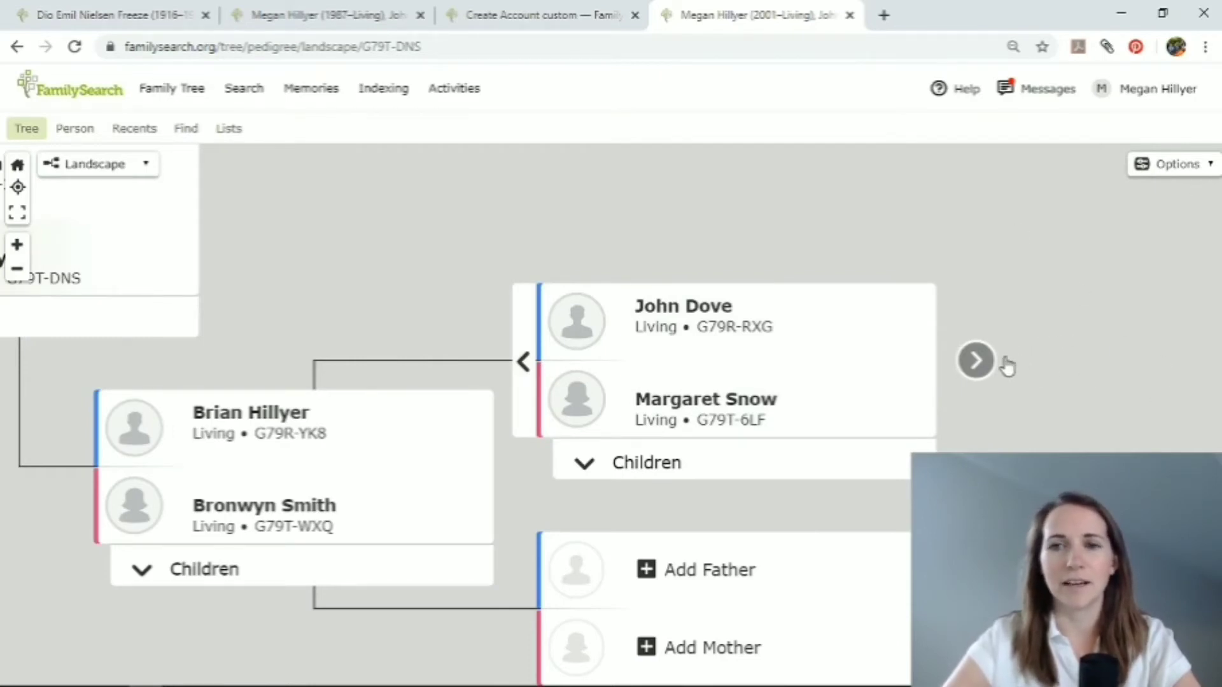
pyautogui.click(533, 362)
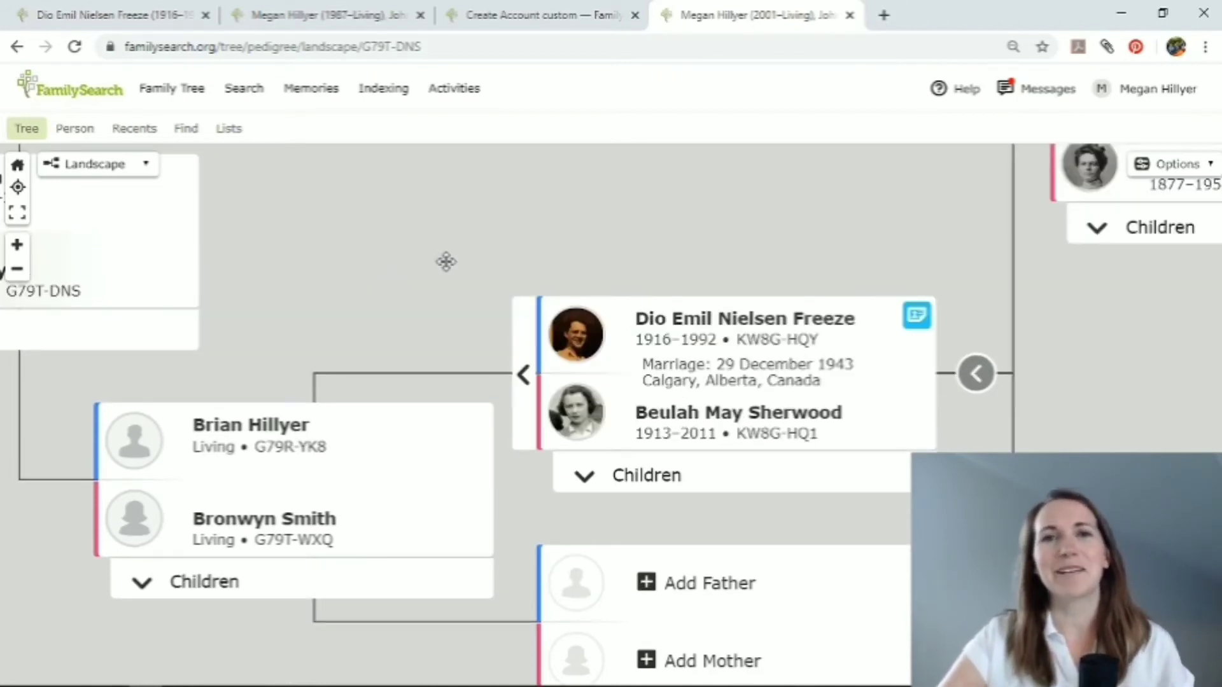
# Open the adoptive grandfather's person page and examine his life sketch, vitals and other information.
pyautogui.click(676, 321)
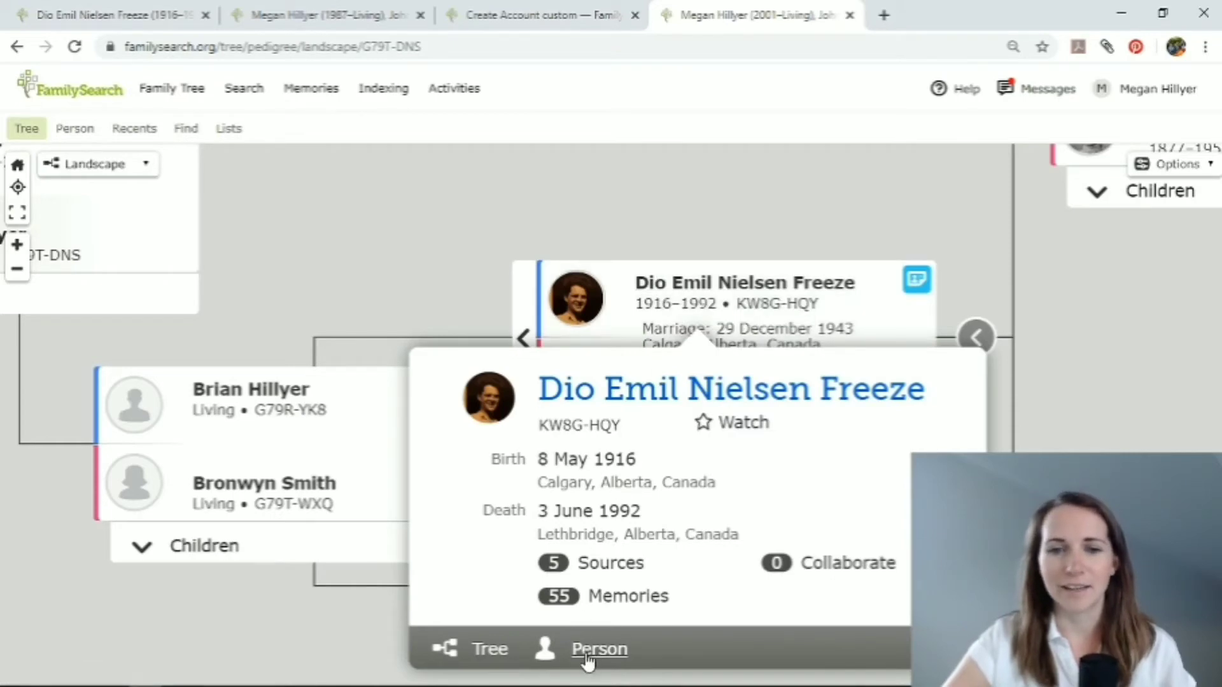
pyautogui.click(648, 411)
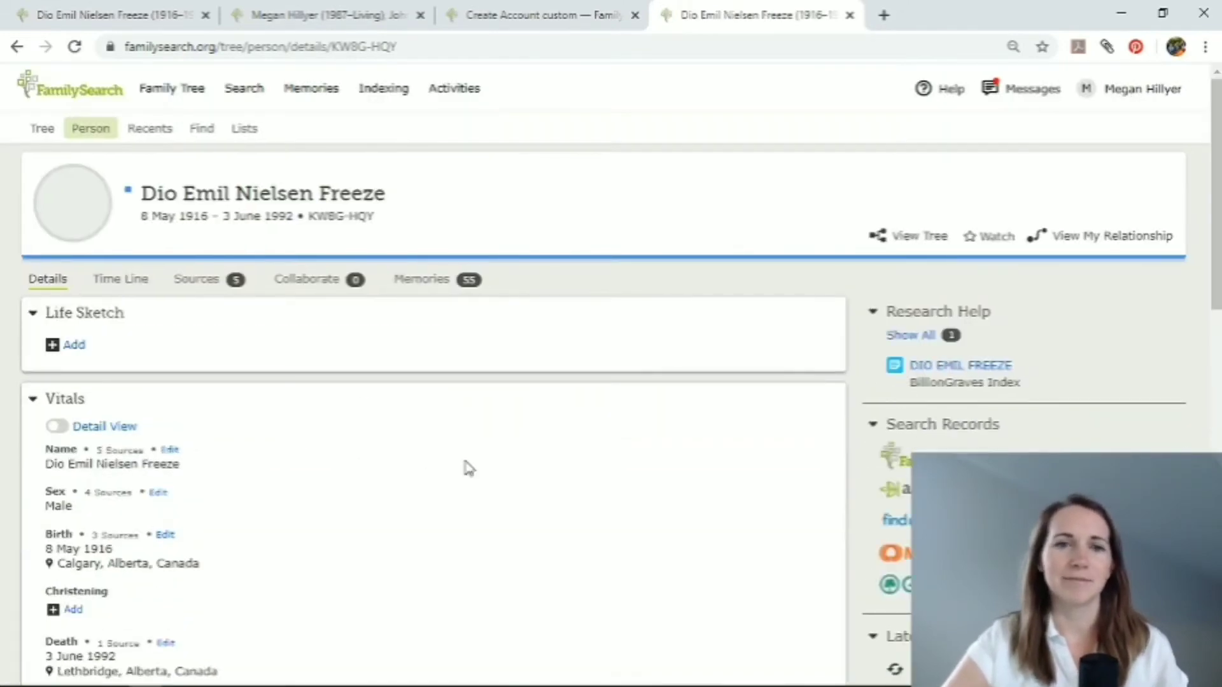
pyautogui.scroll(-1, 433, 476)
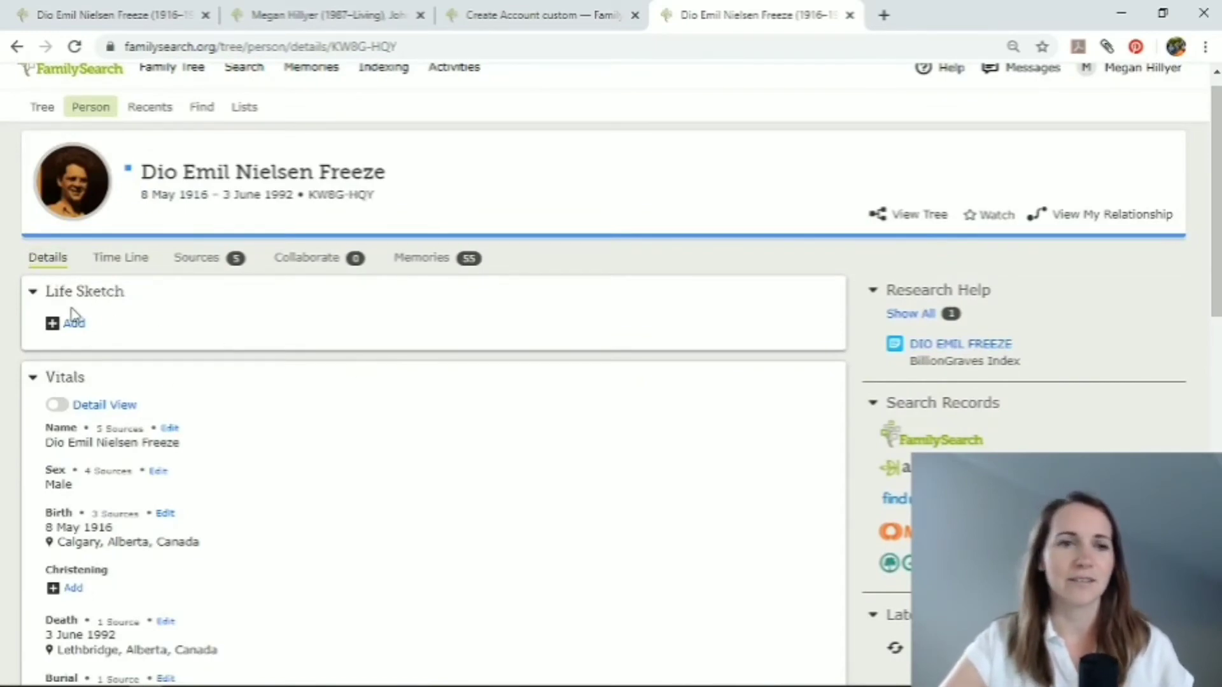
pyautogui.scroll(-2, 283, 455)
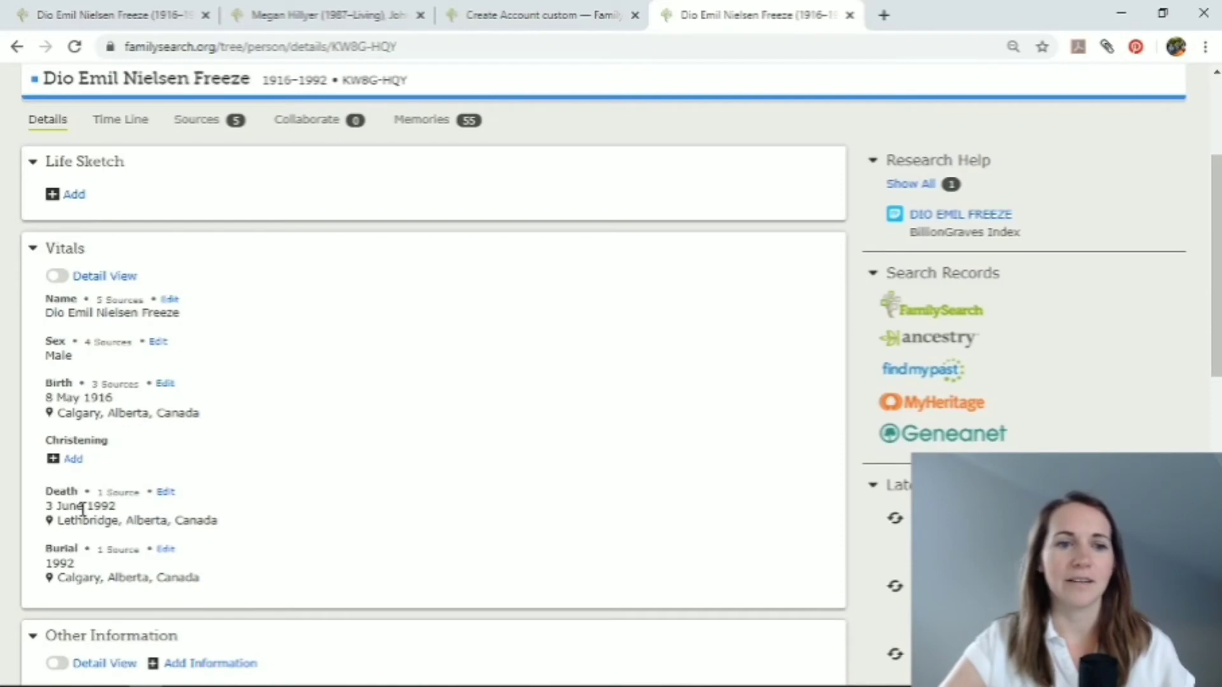
pyautogui.scroll(-1, 205, 564)
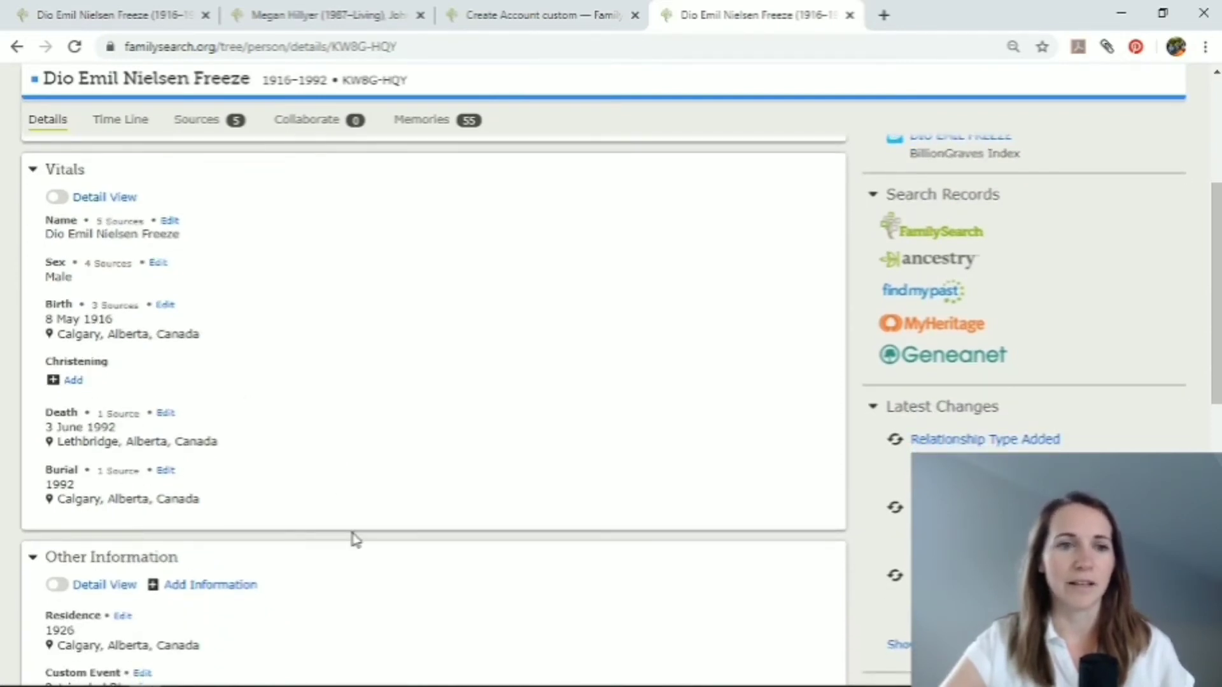
pyautogui.scroll(-4, 355, 539)
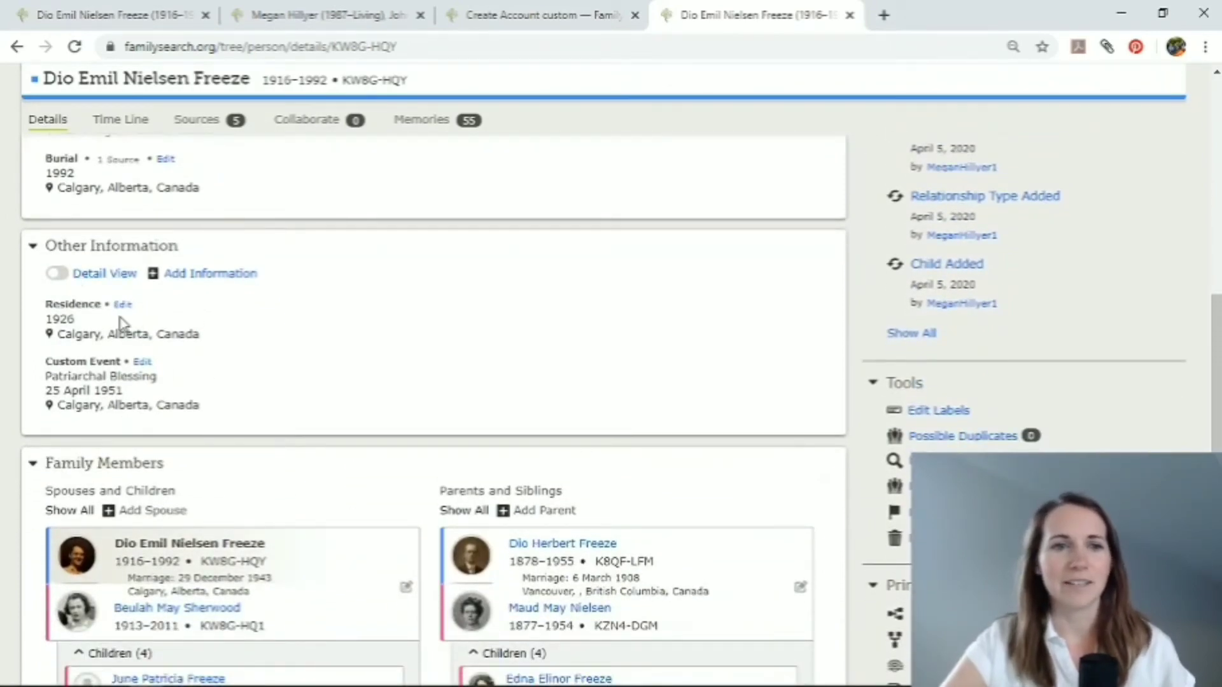
# Review the alternate name, event and fact types that can be added to the grandfather's other information, and close the list.
pyautogui.click(182, 281)
pyautogui.scroll(-2, 183, 280)
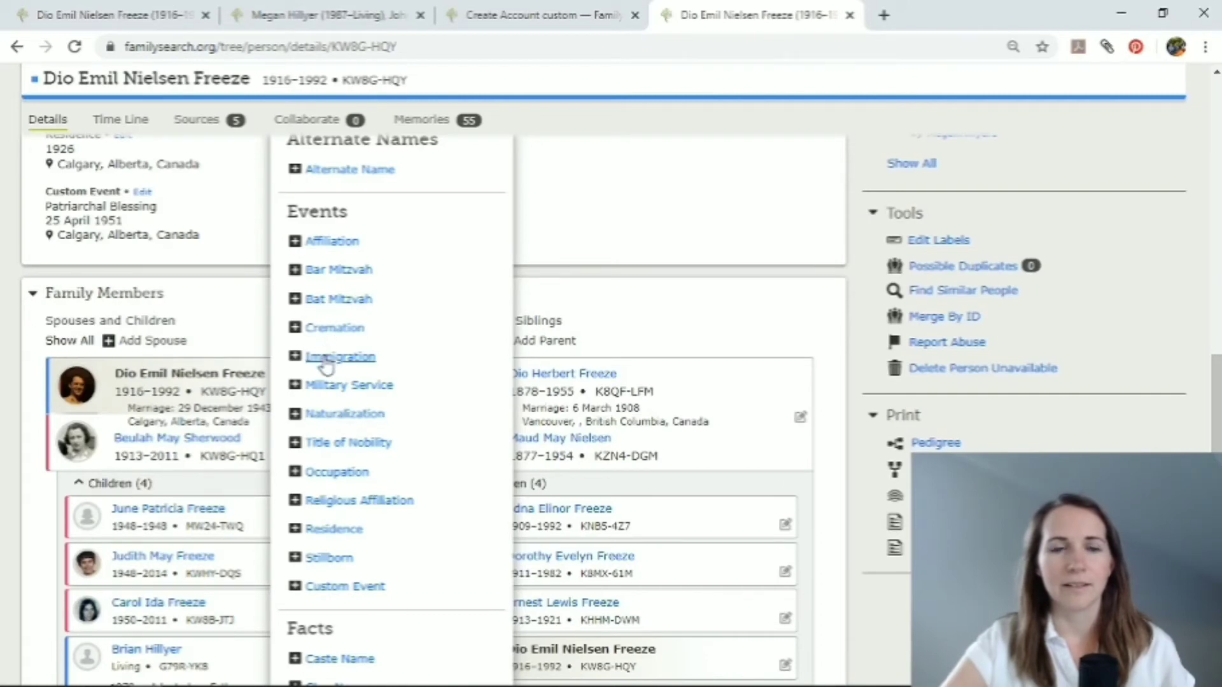
pyautogui.scroll(-1, 337, 505)
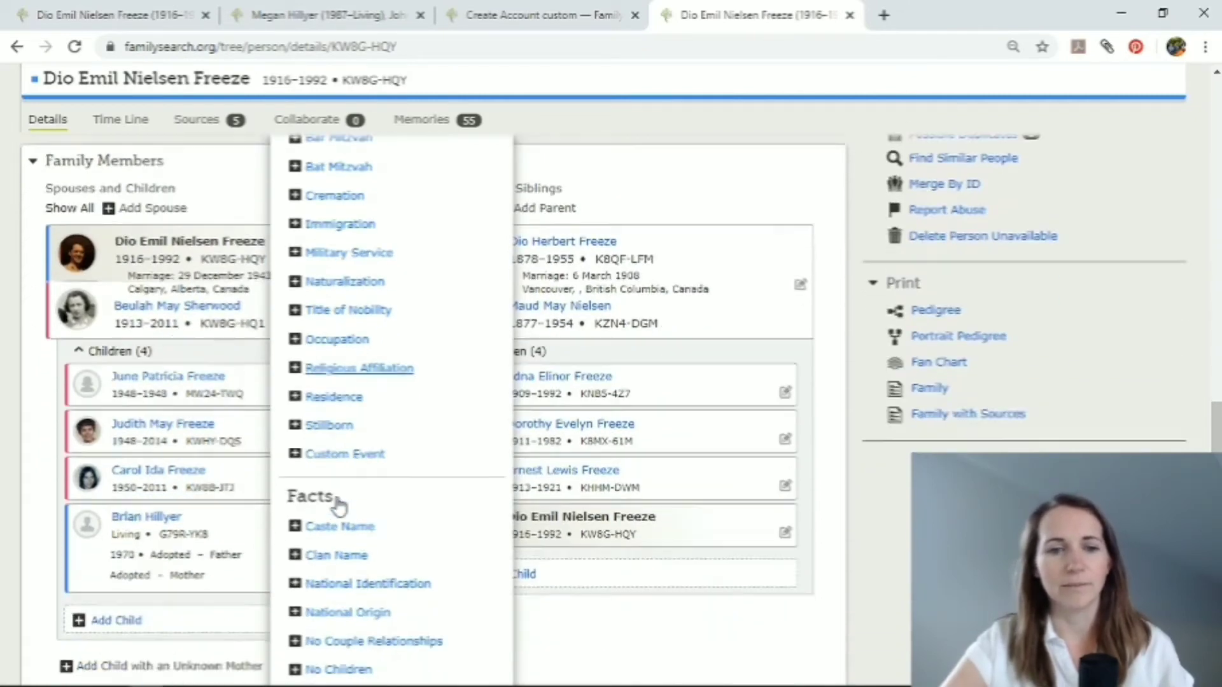
pyautogui.scroll(-2, 338, 506)
pyautogui.scroll(4, 338, 503)
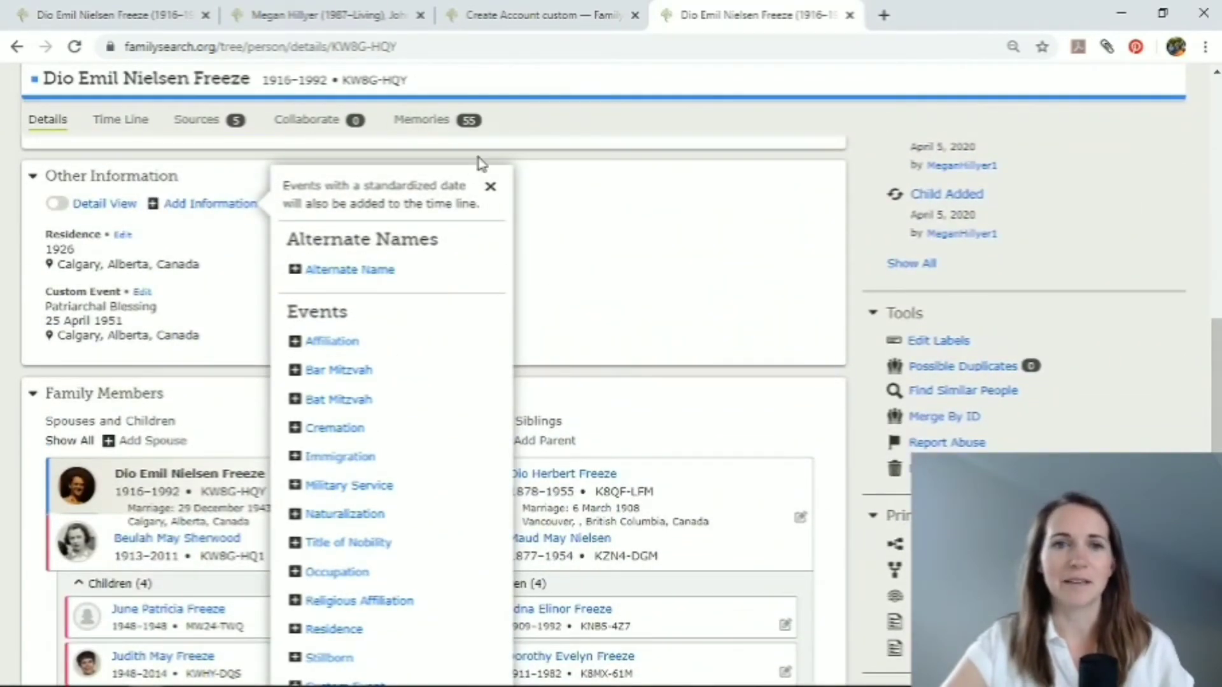
pyautogui.click(490, 187)
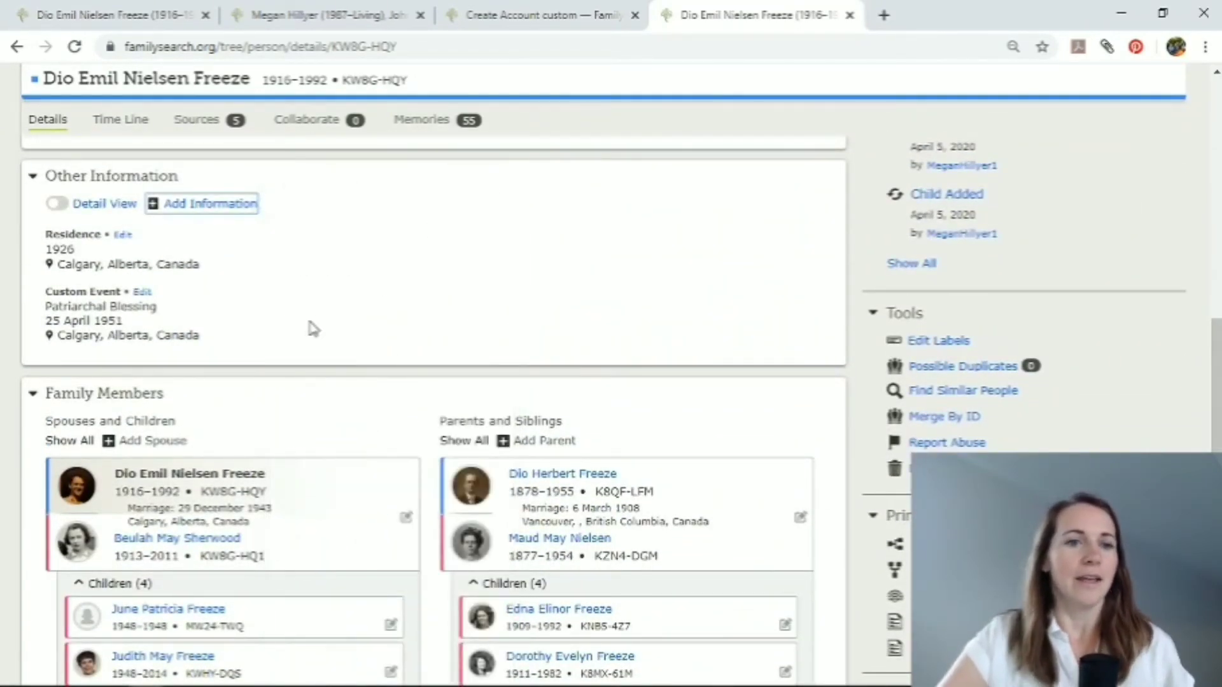
# Examine the grandfather's family members and the by-name and by-ID-number options for adding a child, closing the form without adding anyone.
pyautogui.scroll(-1, 314, 328)
pyautogui.scroll(-3, 314, 329)
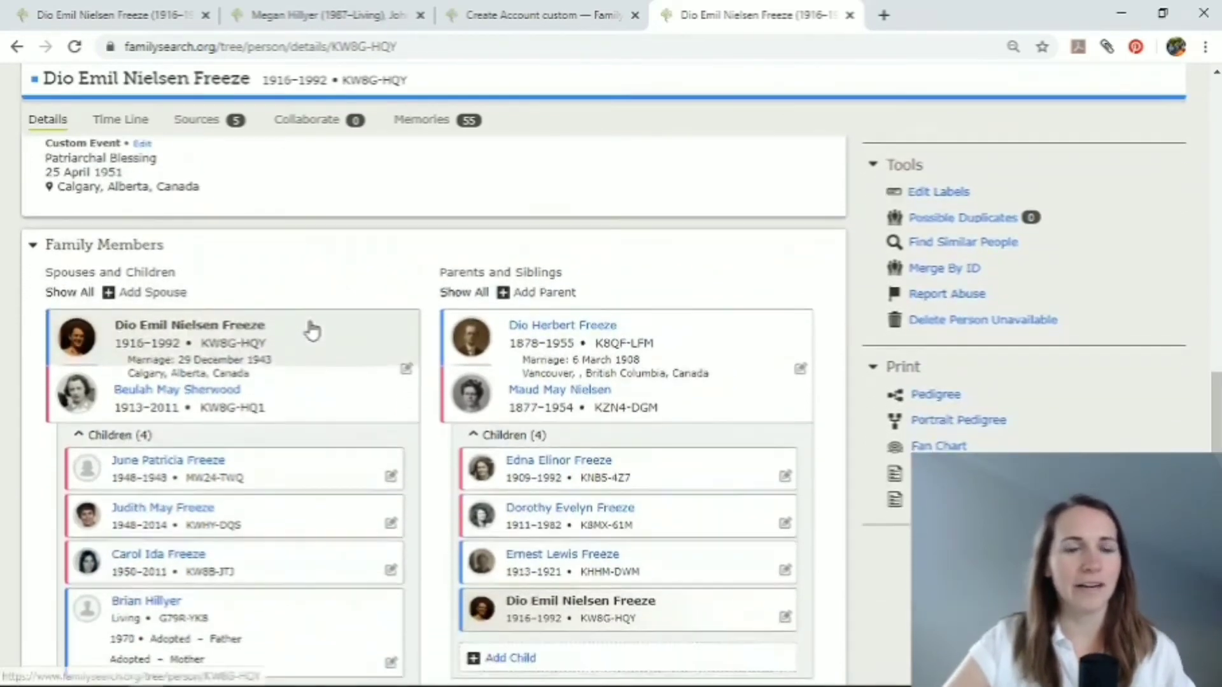
pyautogui.scroll(-1, 311, 330)
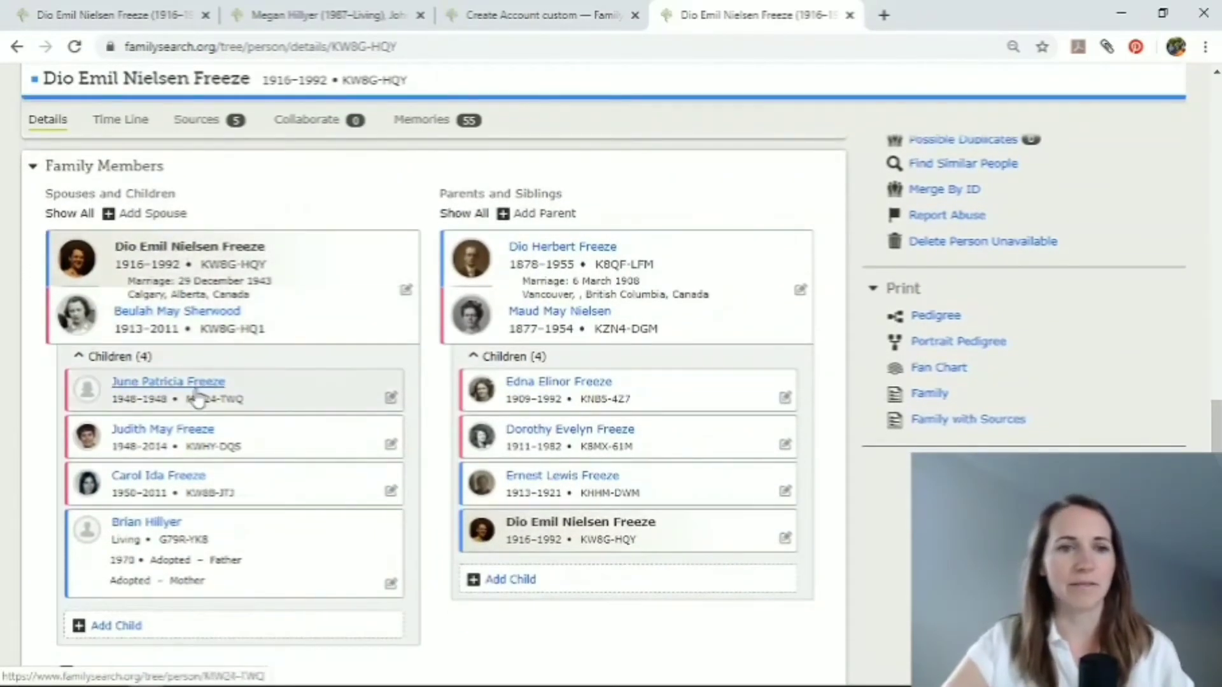
pyautogui.scroll(-2, 109, 547)
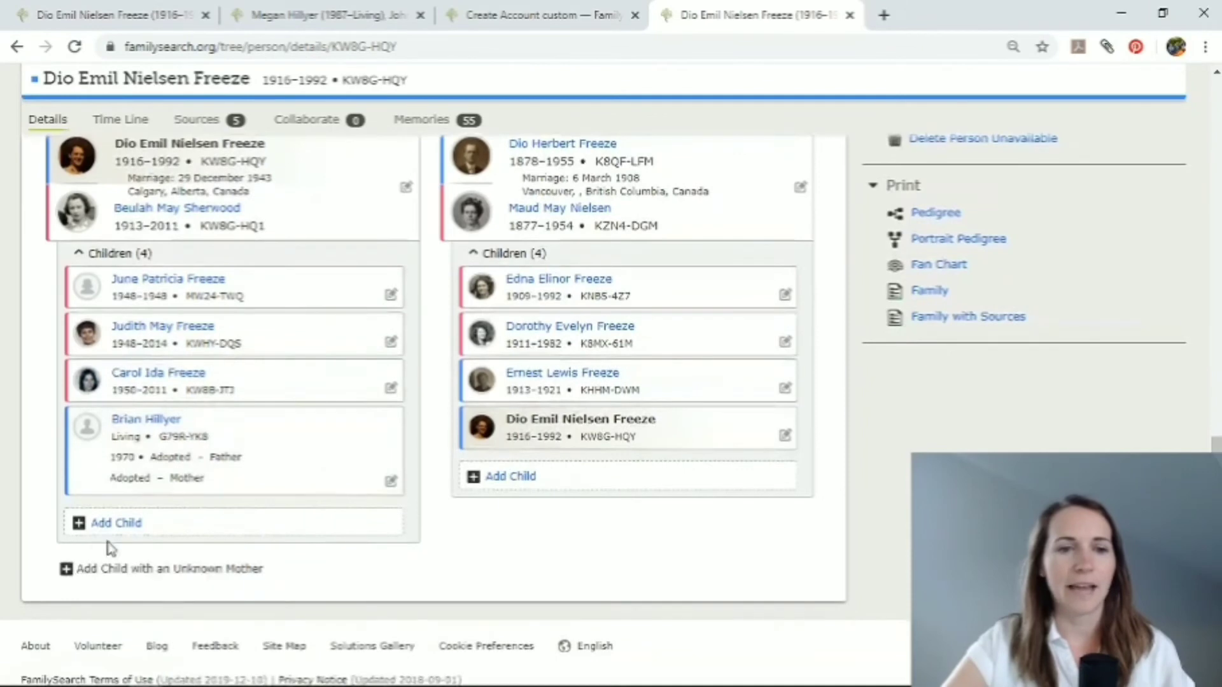
pyautogui.click(115, 524)
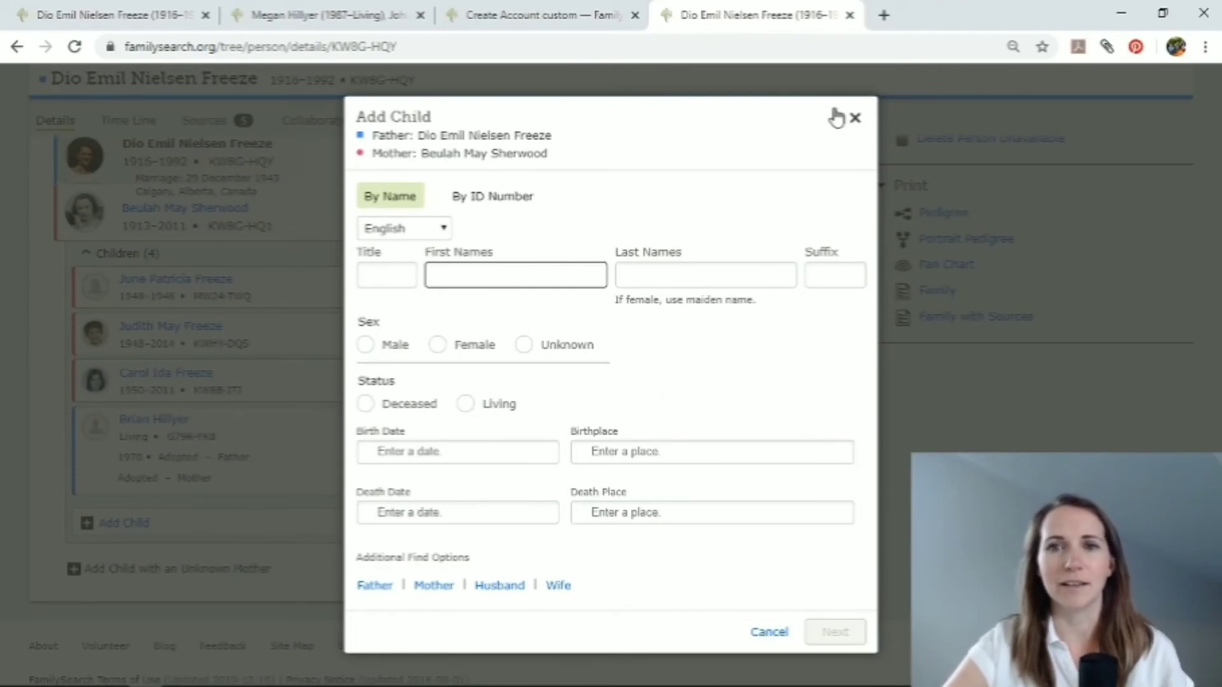
pyautogui.click(493, 197)
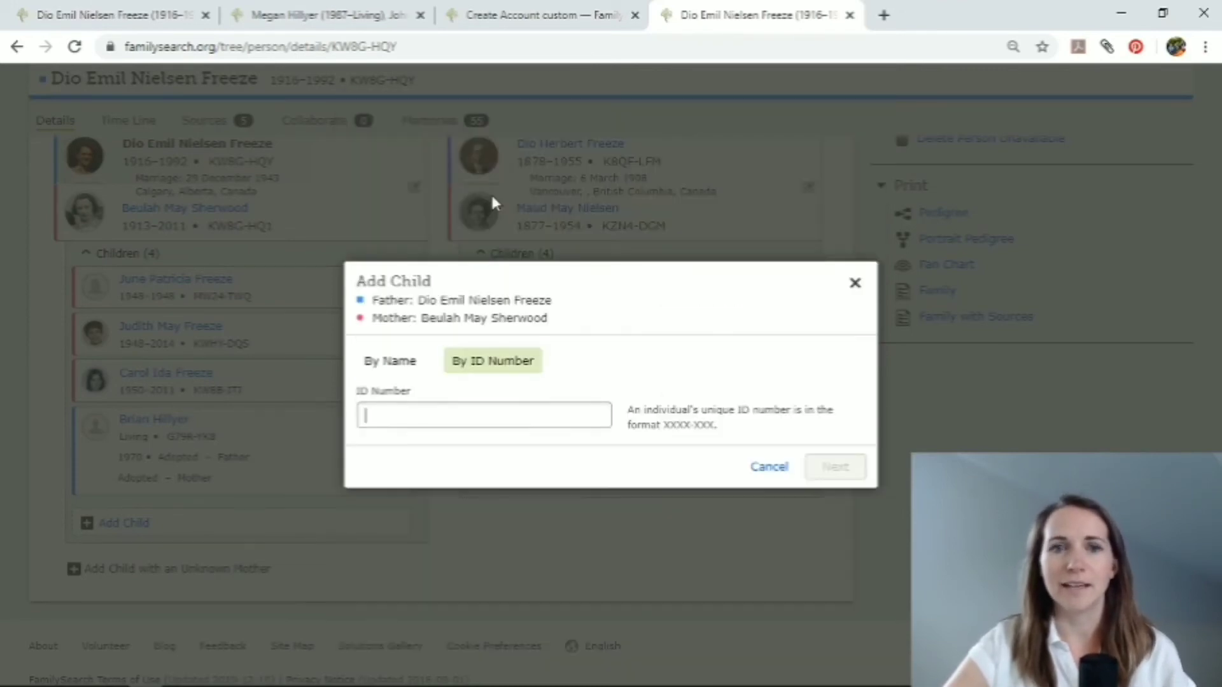
pyautogui.click(855, 285)
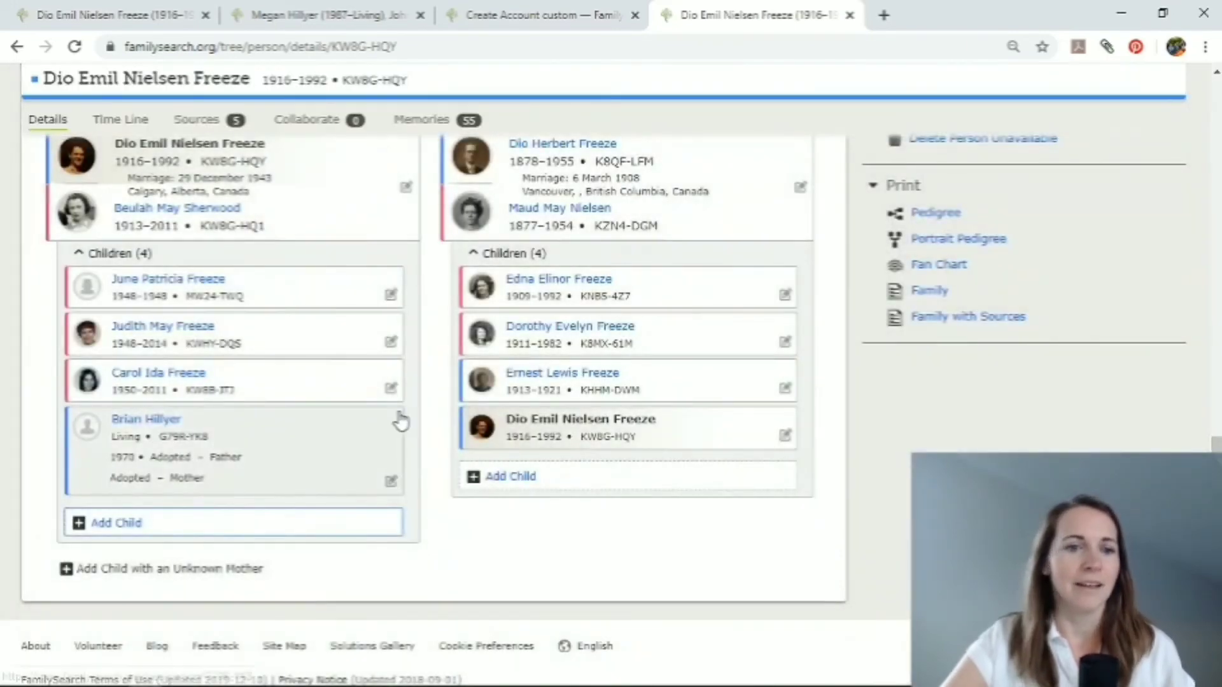
pyautogui.scroll(3, 400, 420)
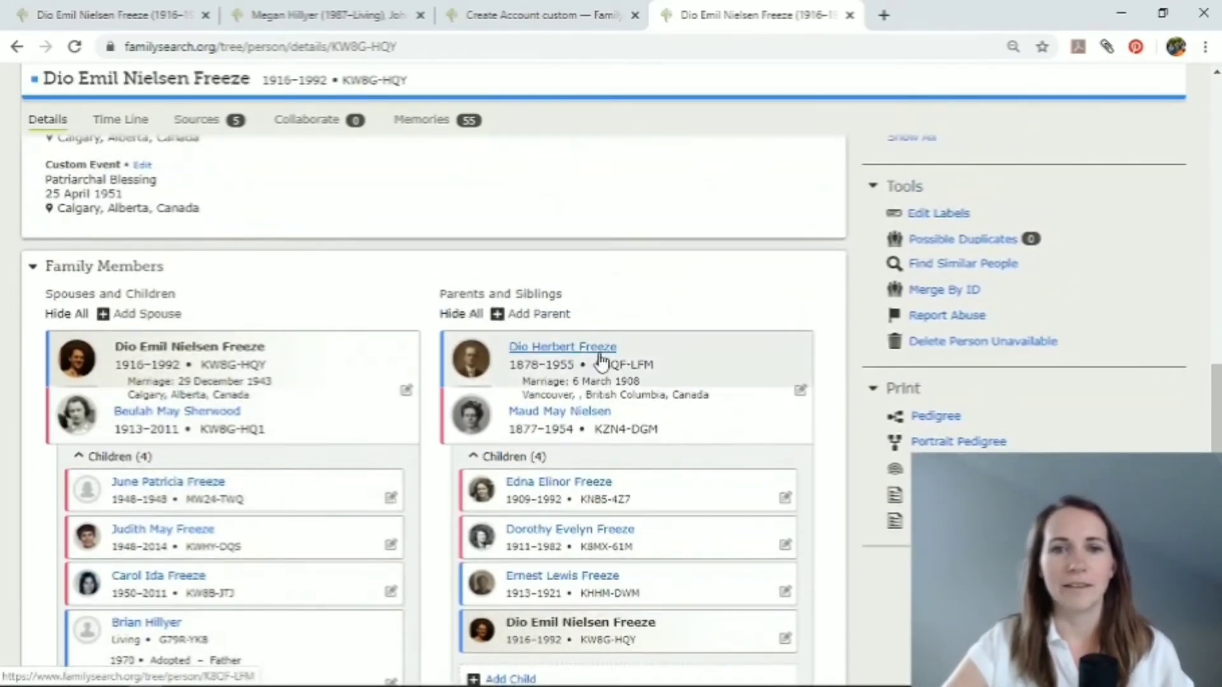
pyautogui.scroll(-2, 540, 580)
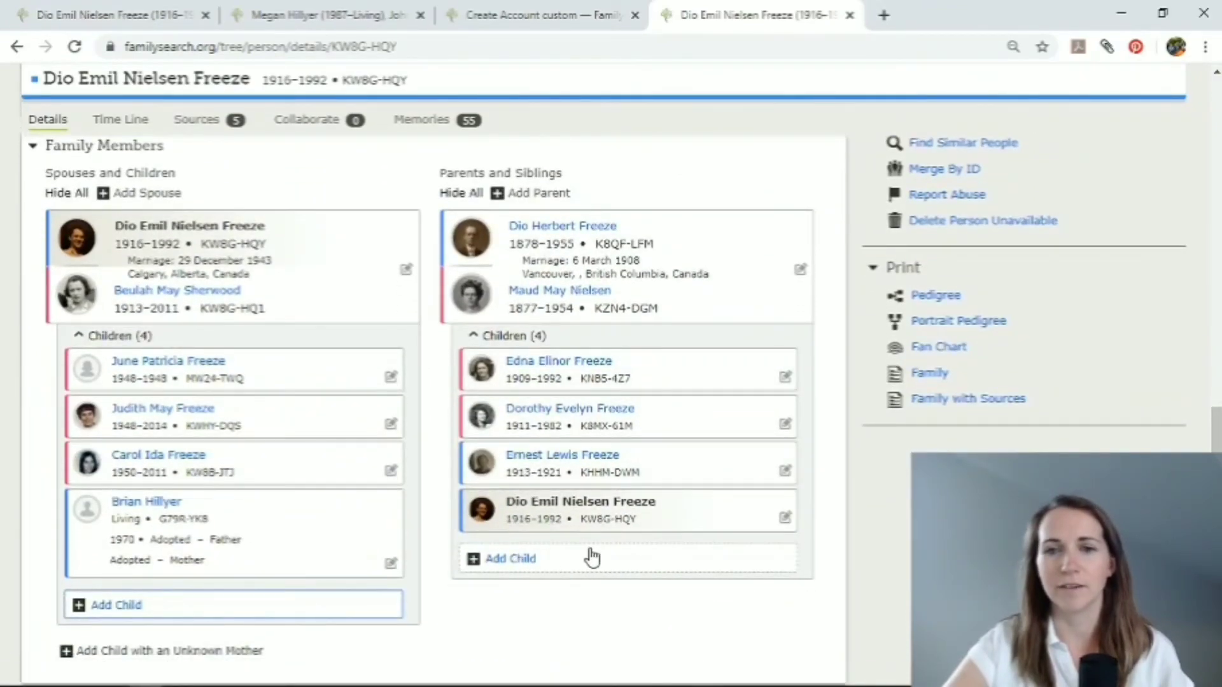
# Open the grandfather's time line and examine his life events from birth through marriage, children and parents' deaths to burial.
pyautogui.scroll(2, 570, 472)
pyautogui.scroll(10, 570, 472)
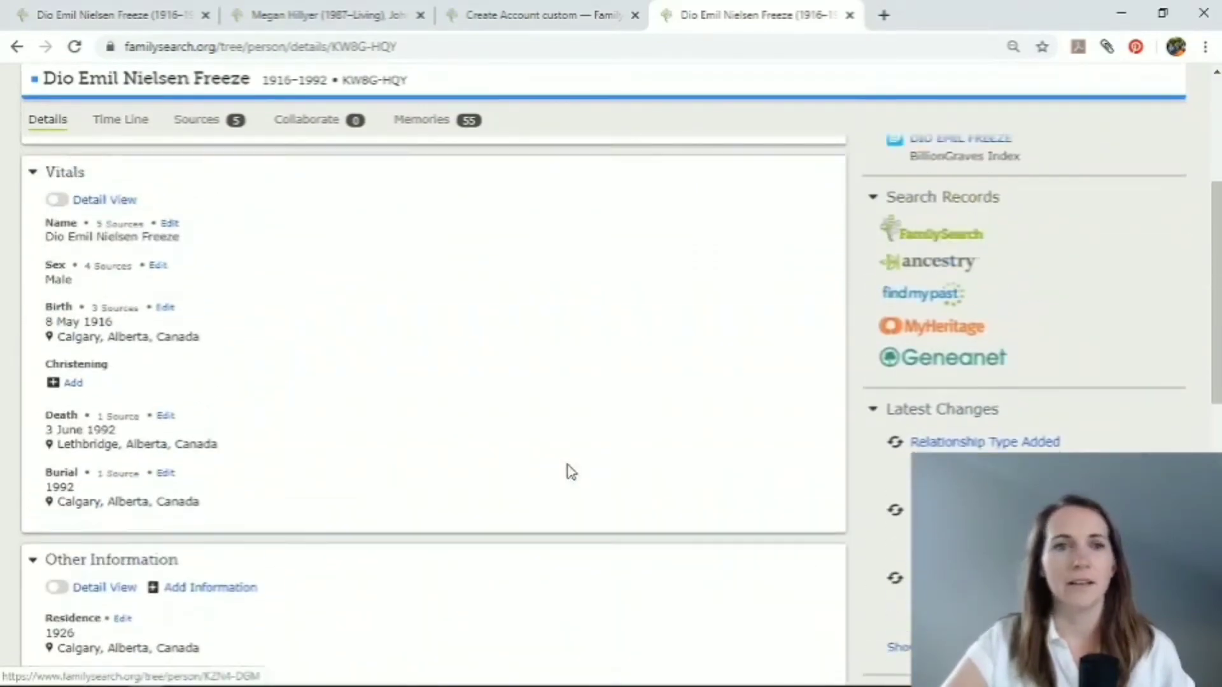
pyautogui.scroll(-2, 519, 432)
pyautogui.scroll(1, 322, 303)
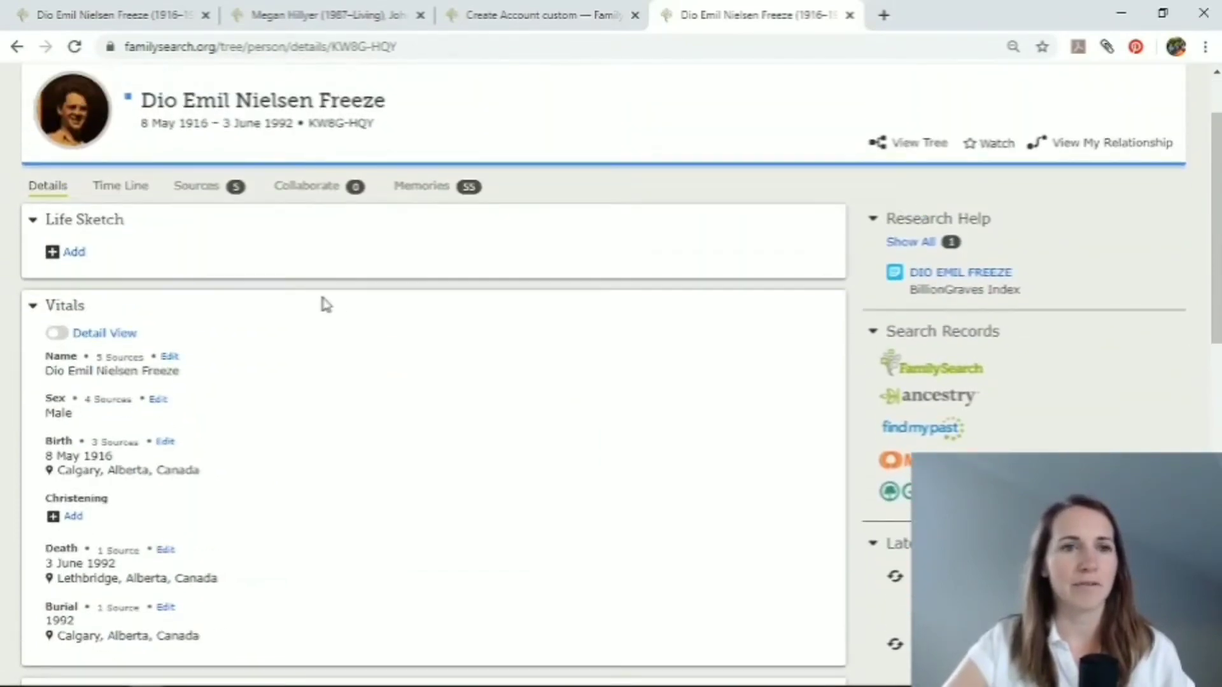
pyautogui.click(113, 217)
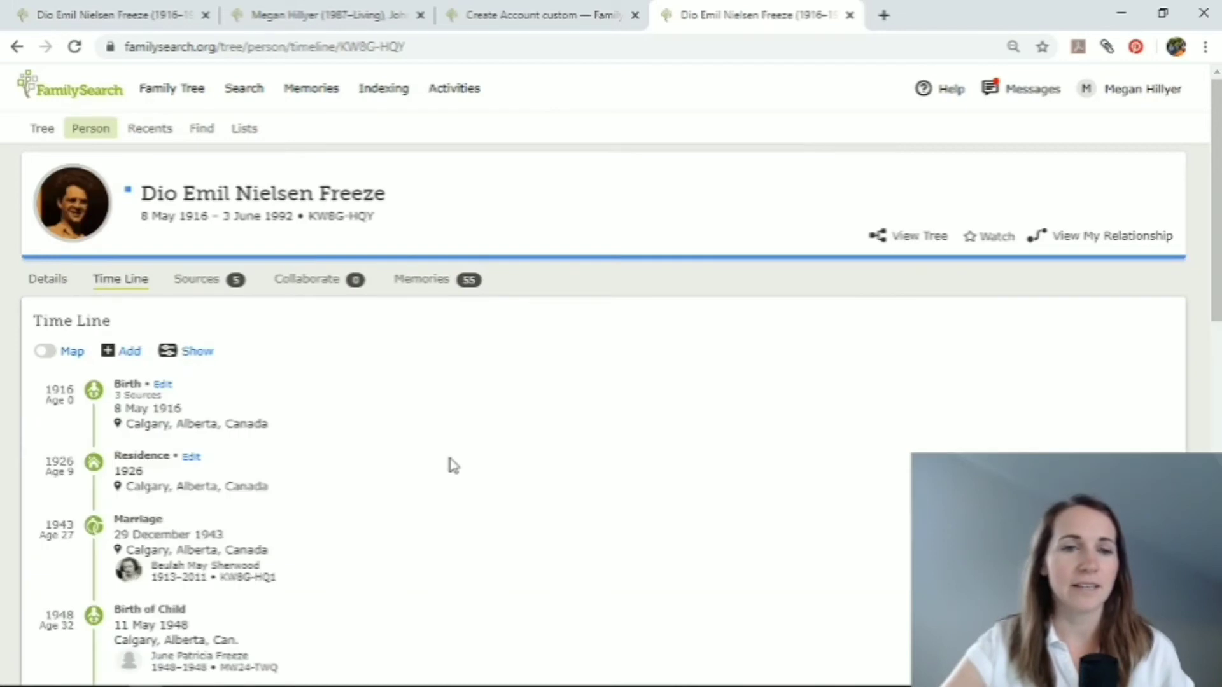
pyautogui.scroll(-2, 451, 465)
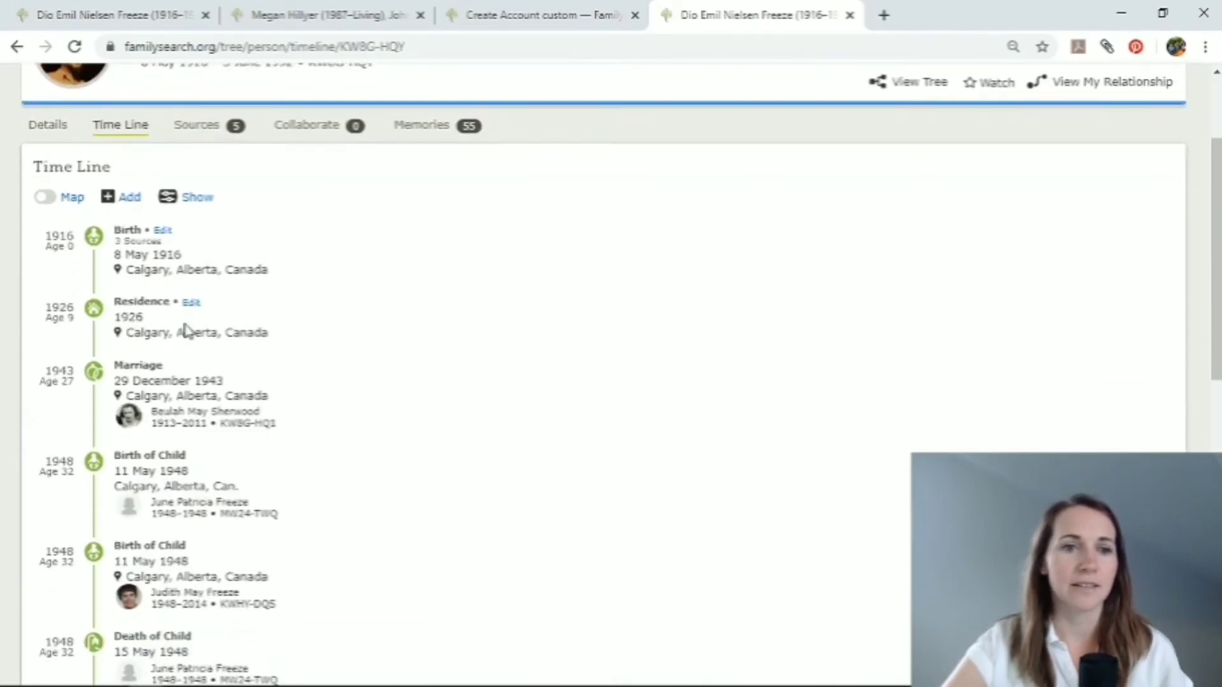
pyautogui.scroll(-1, 417, 566)
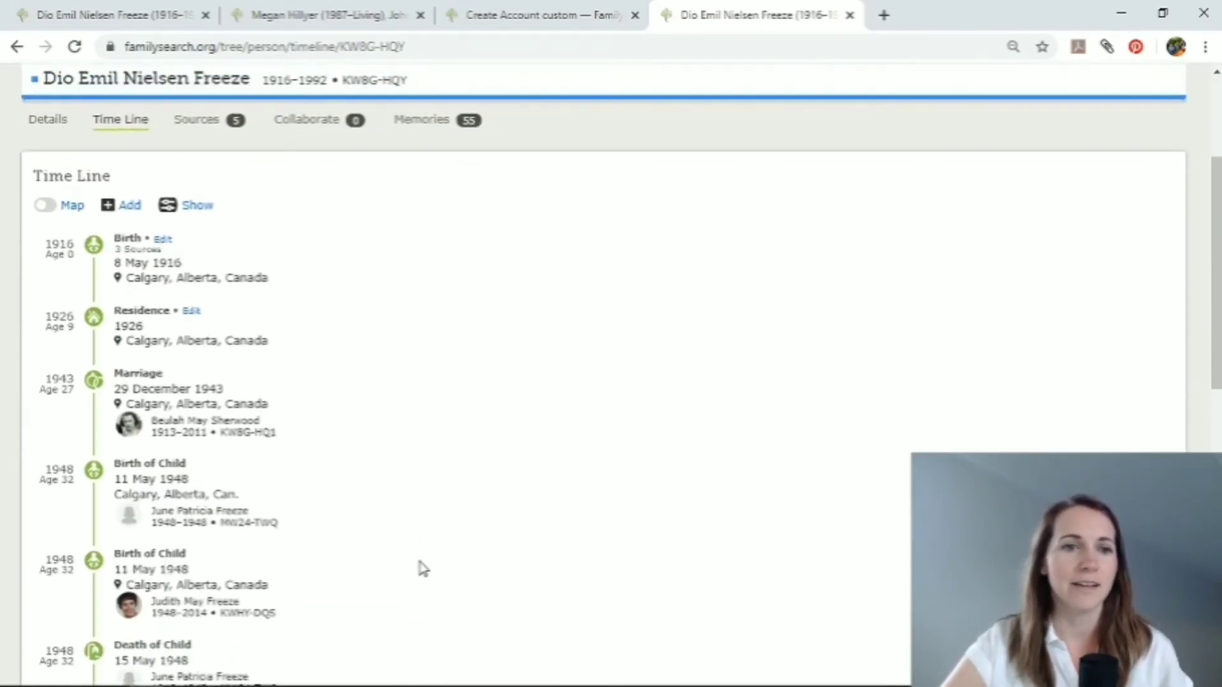
pyautogui.scroll(-1, 424, 568)
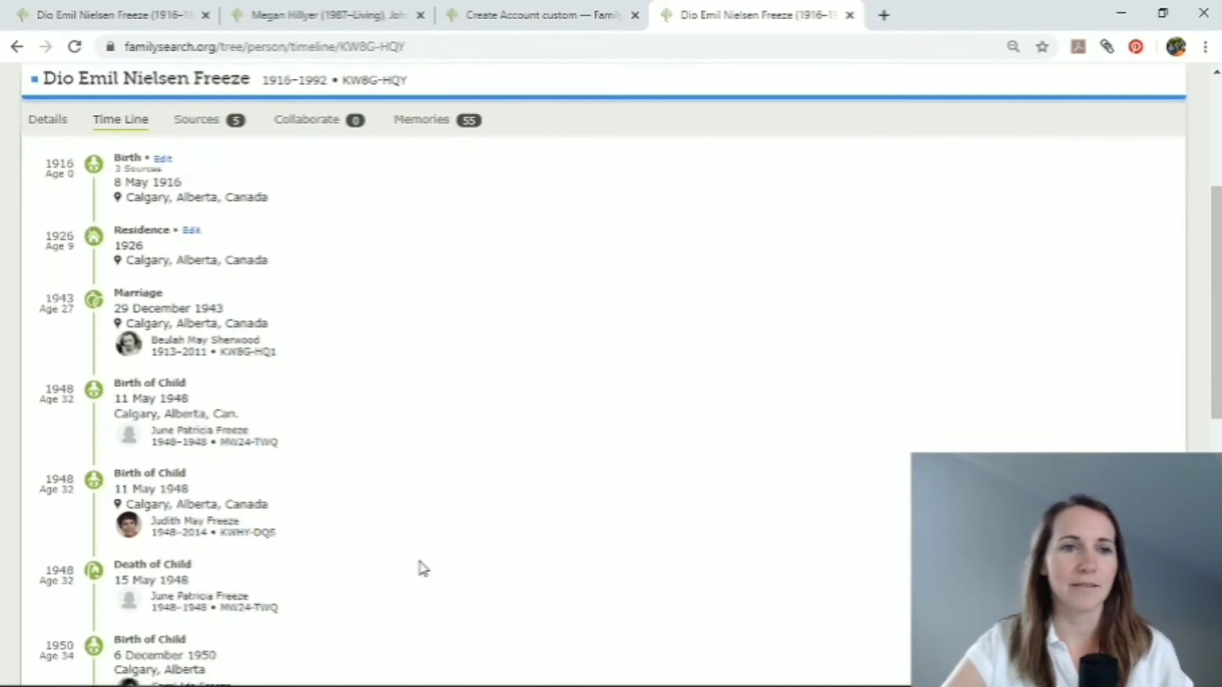
pyautogui.scroll(-5, 344, 574)
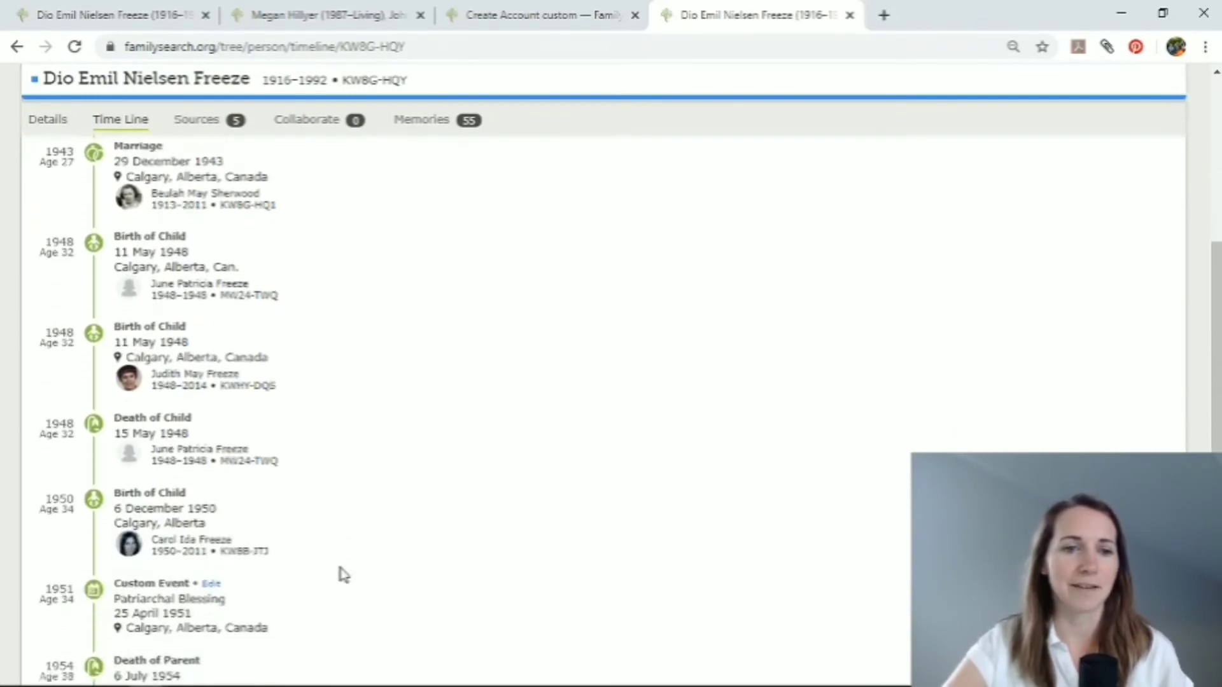
pyautogui.scroll(-4, 344, 574)
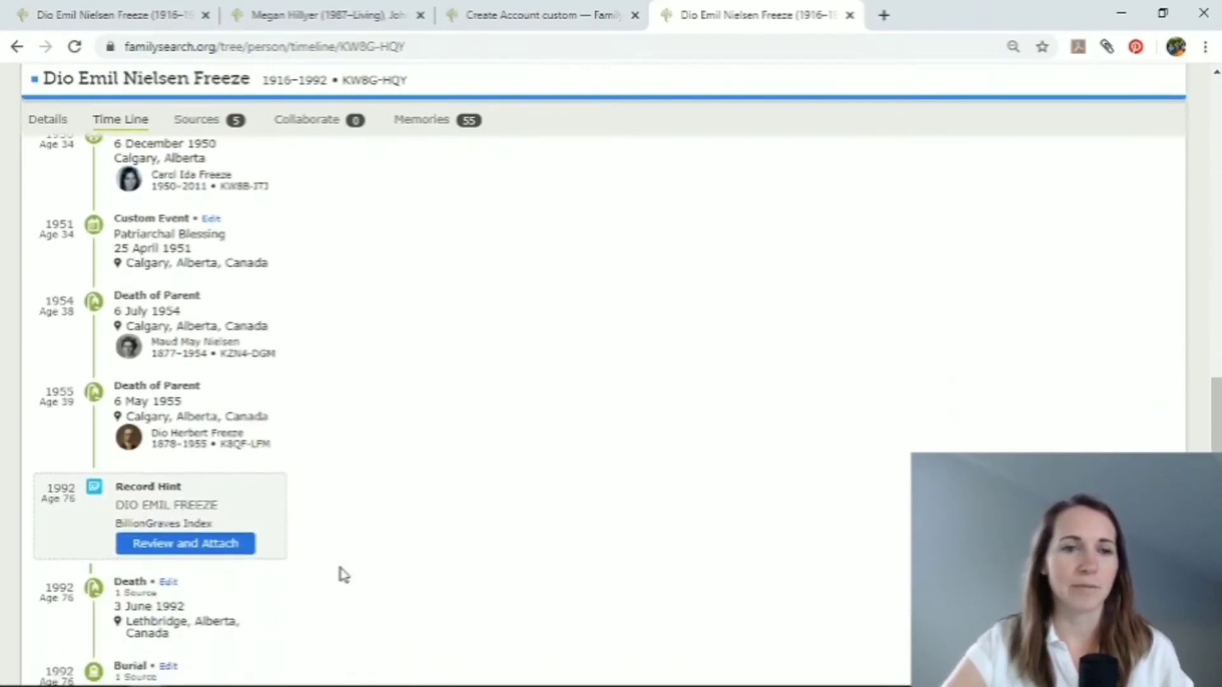
pyautogui.scroll(9, 343, 574)
pyautogui.scroll(5, 344, 574)
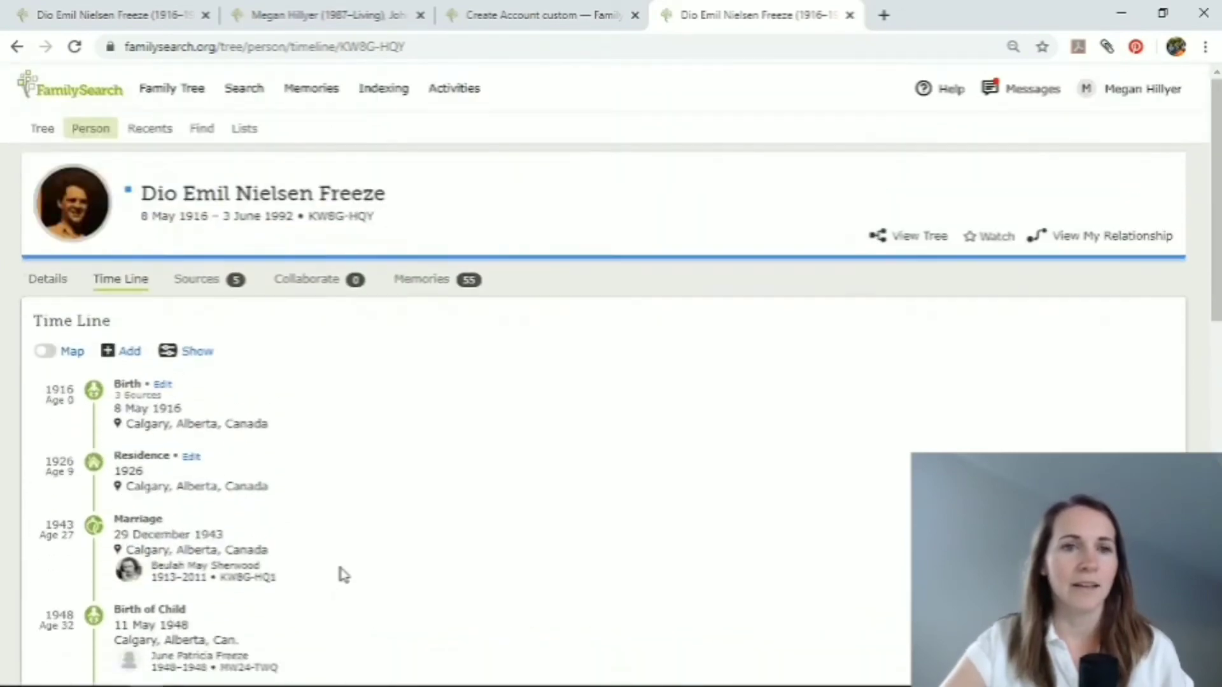
# Review the grandfather's attached sources and examine the details of the 1943 marriage registration source.
pyautogui.click(196, 283)
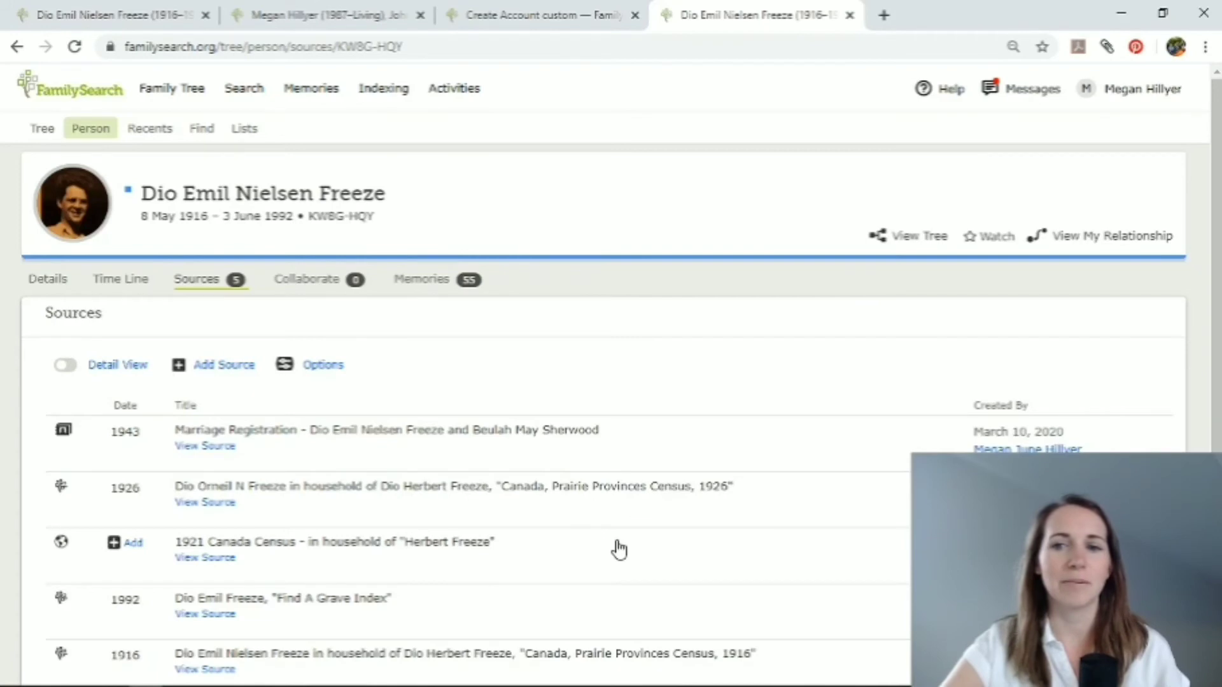
pyautogui.scroll(-1, 665, 581)
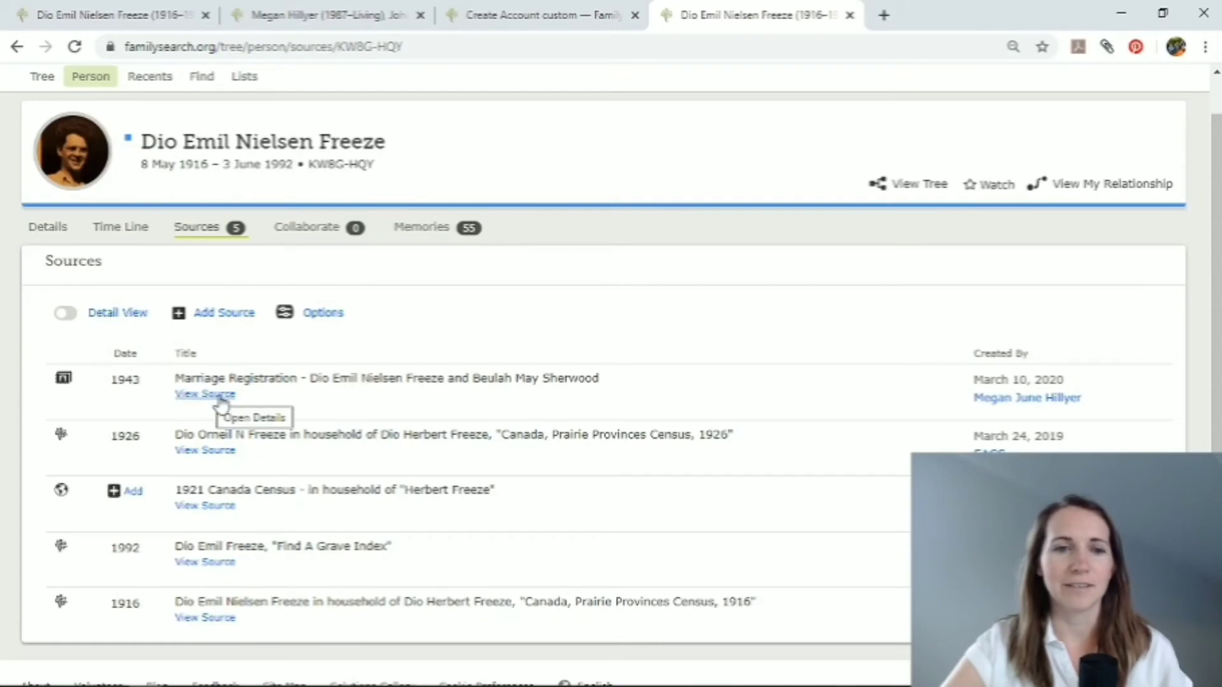
pyautogui.click(224, 398)
pyautogui.scroll(-4, 398, 475)
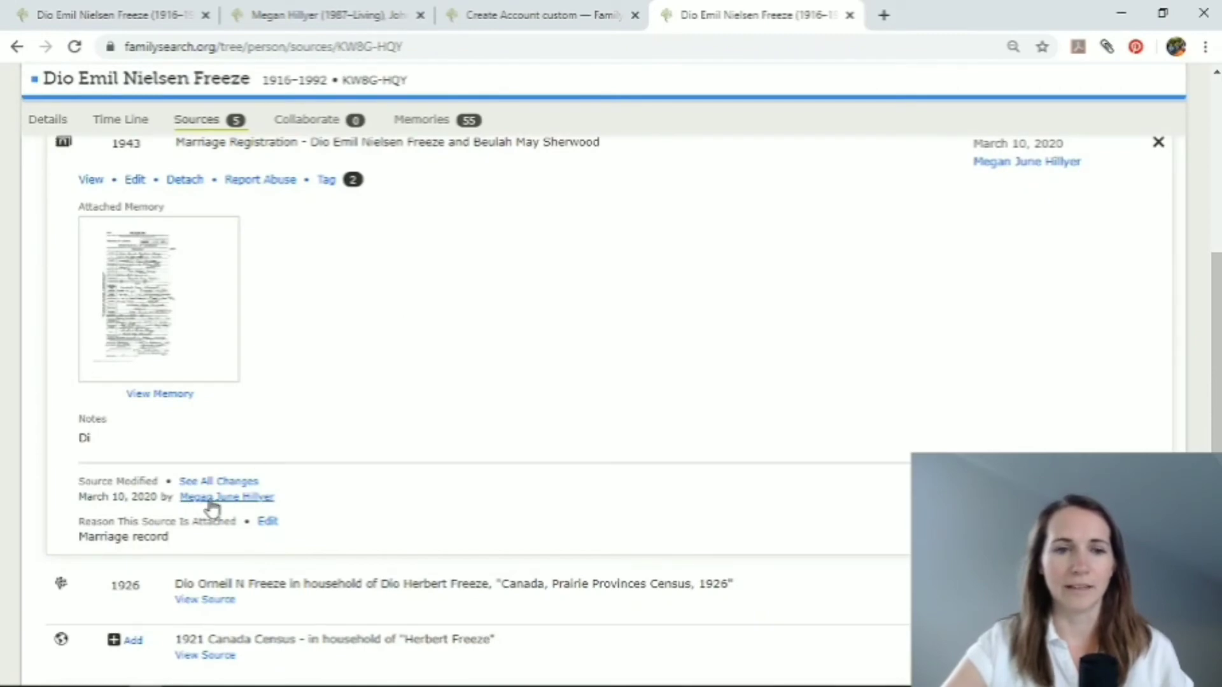
pyautogui.scroll(5, 469, 332)
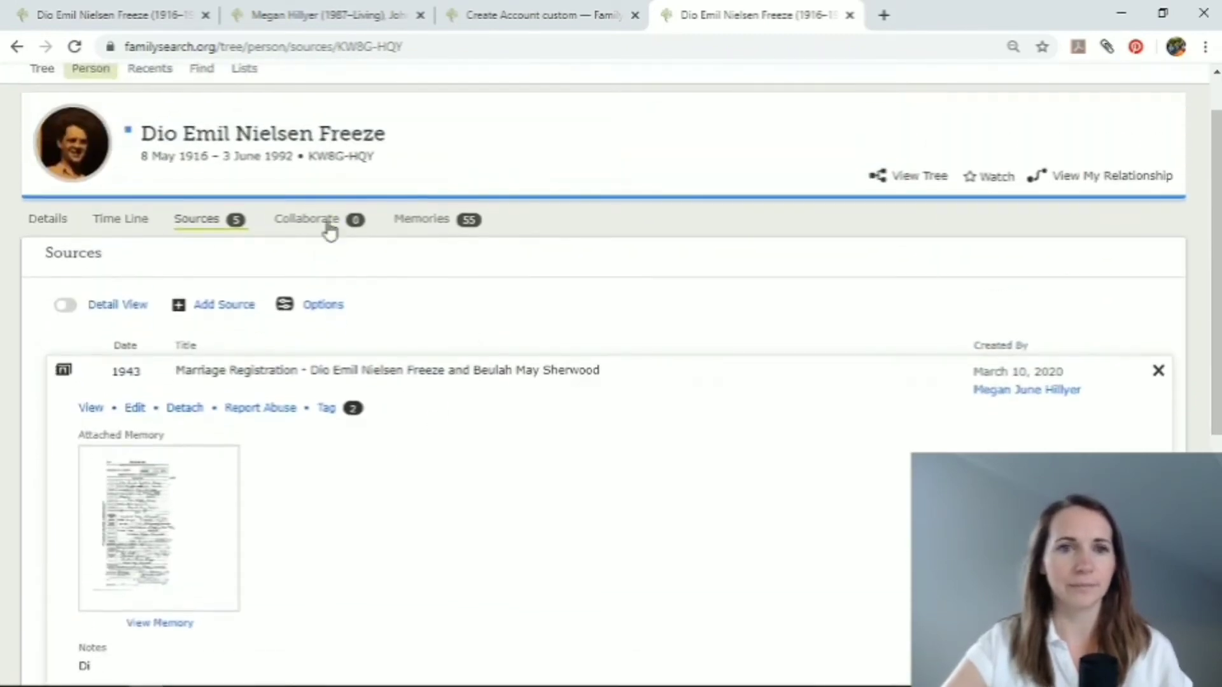
# Review the grandfather's collaboration notes and discussions, inspect the new note form and close it without writing anything.
pyautogui.click(296, 219)
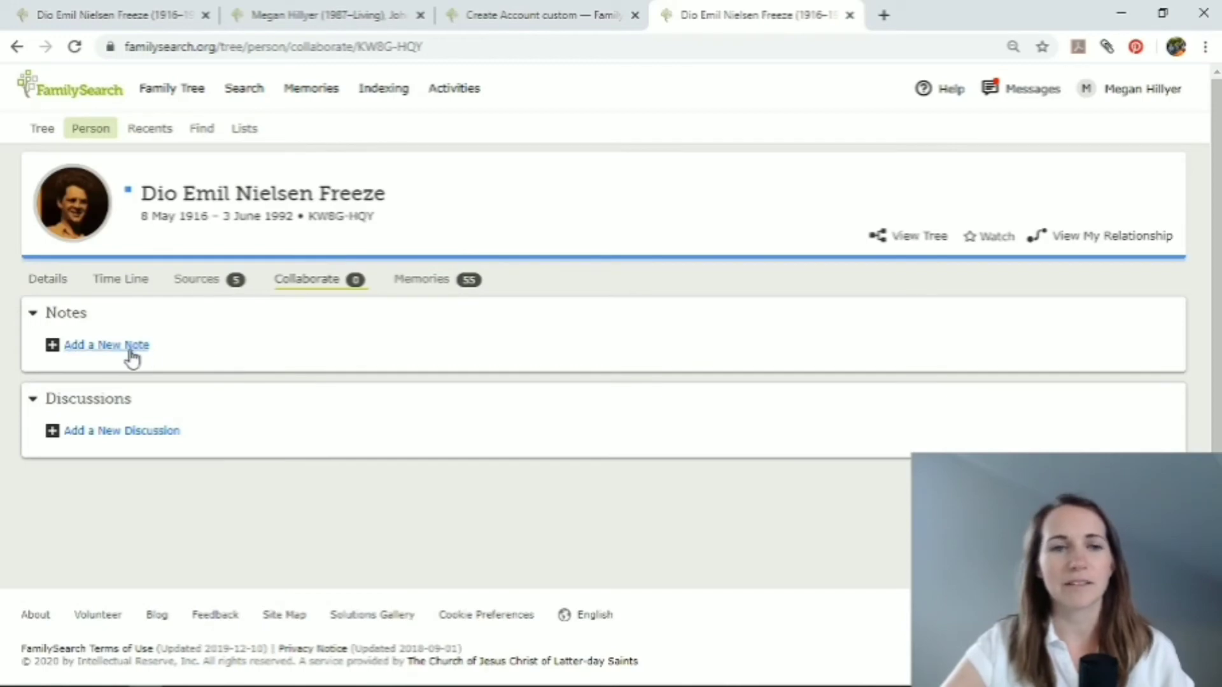
pyautogui.click(98, 345)
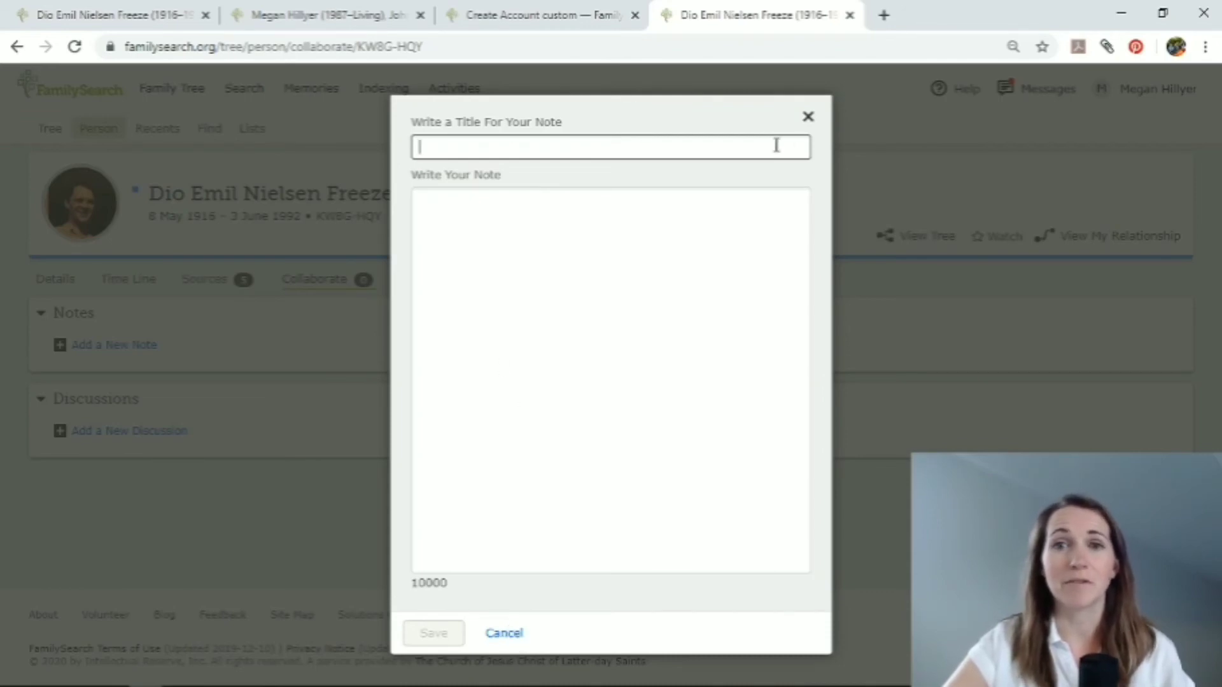
pyautogui.click(808, 117)
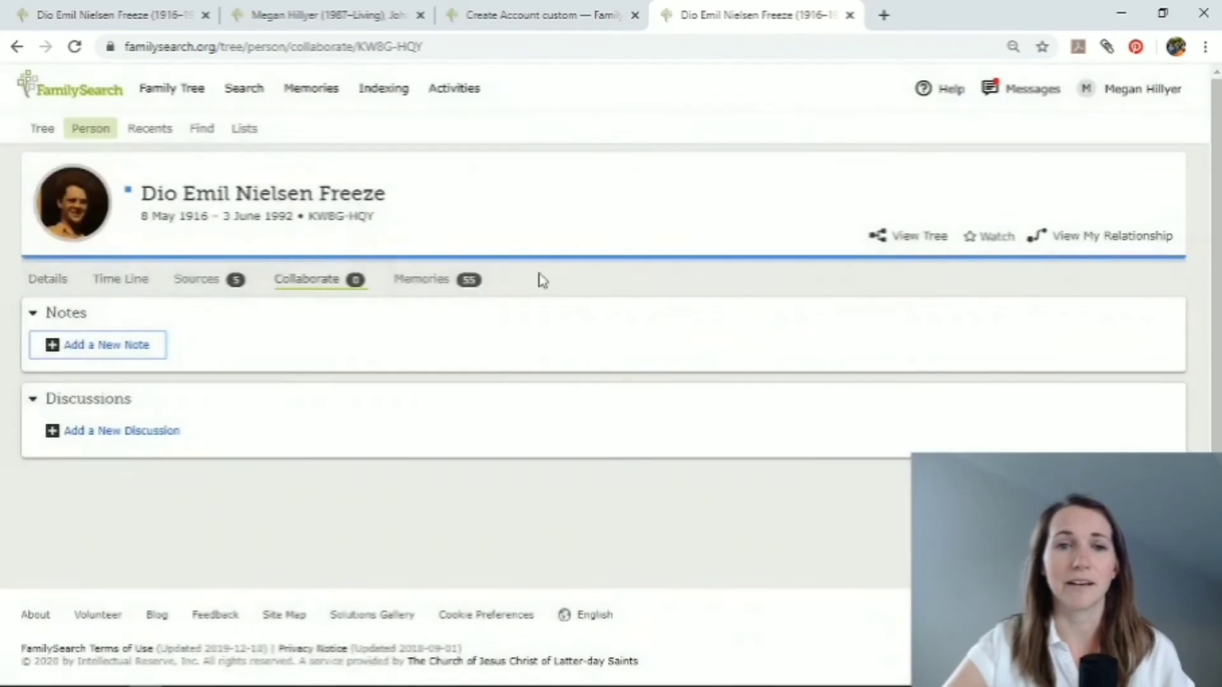
# Examine the grandfather's memories, covering the photos, documents, stories and audio sections with their upload and gallery options.
pyautogui.click(410, 285)
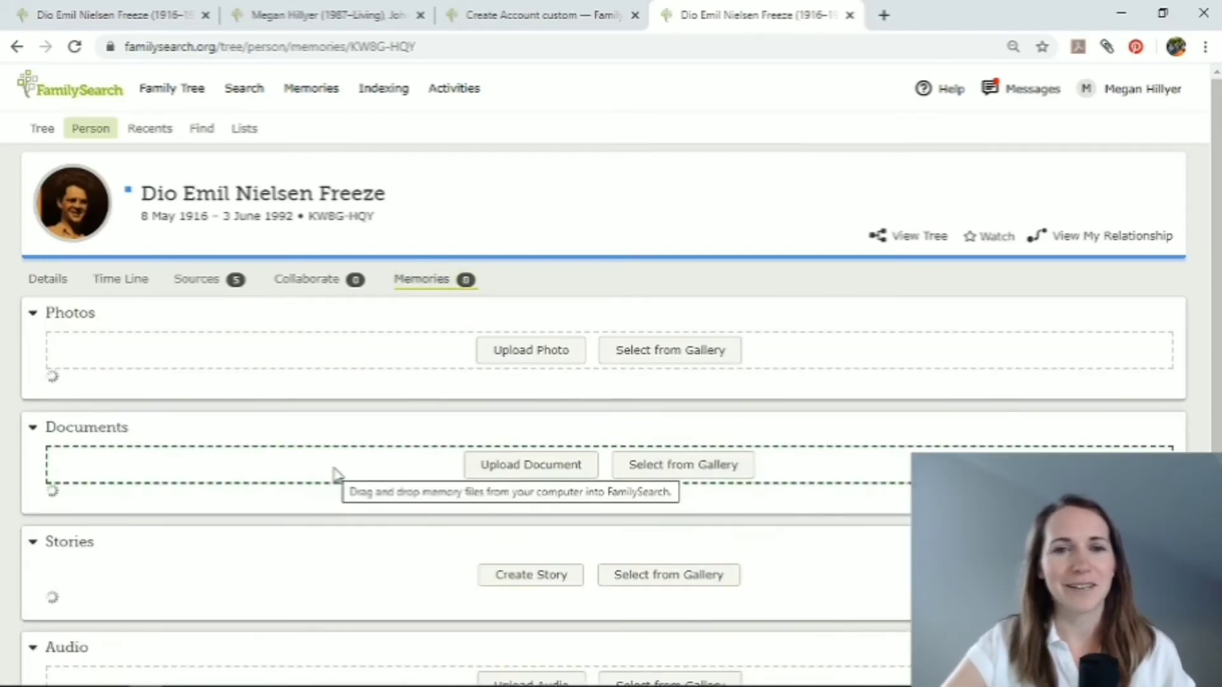
pyautogui.scroll(-10, 426, 474)
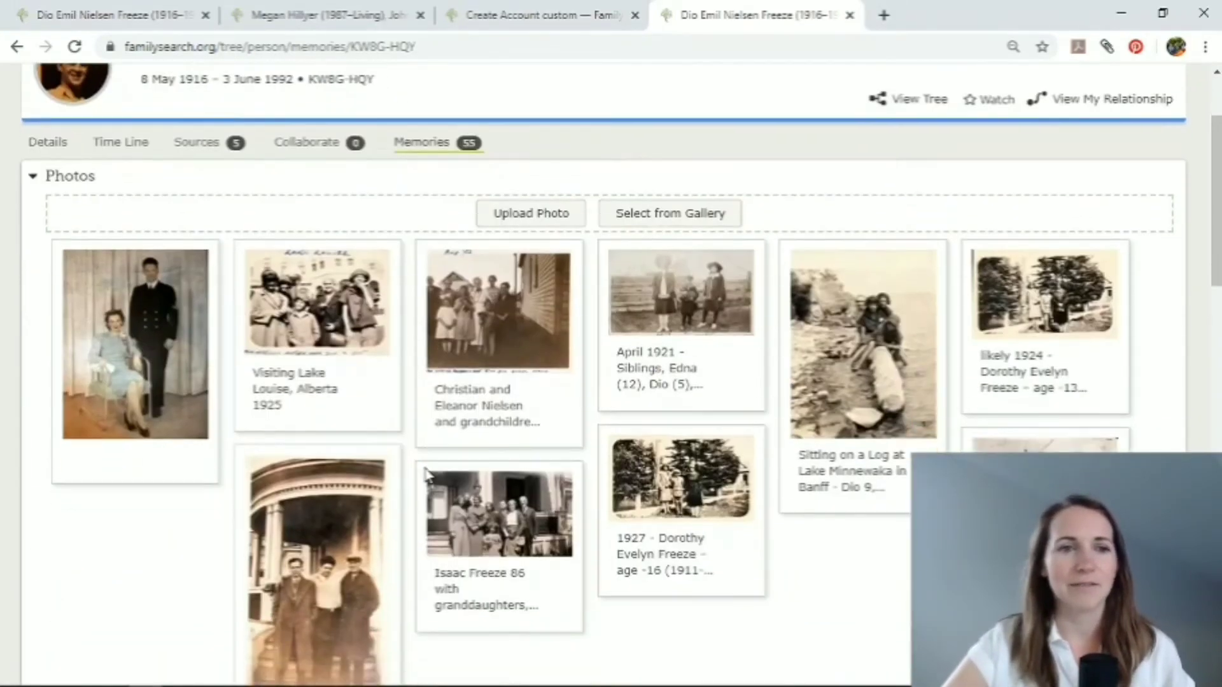
pyautogui.scroll(-2, 427, 474)
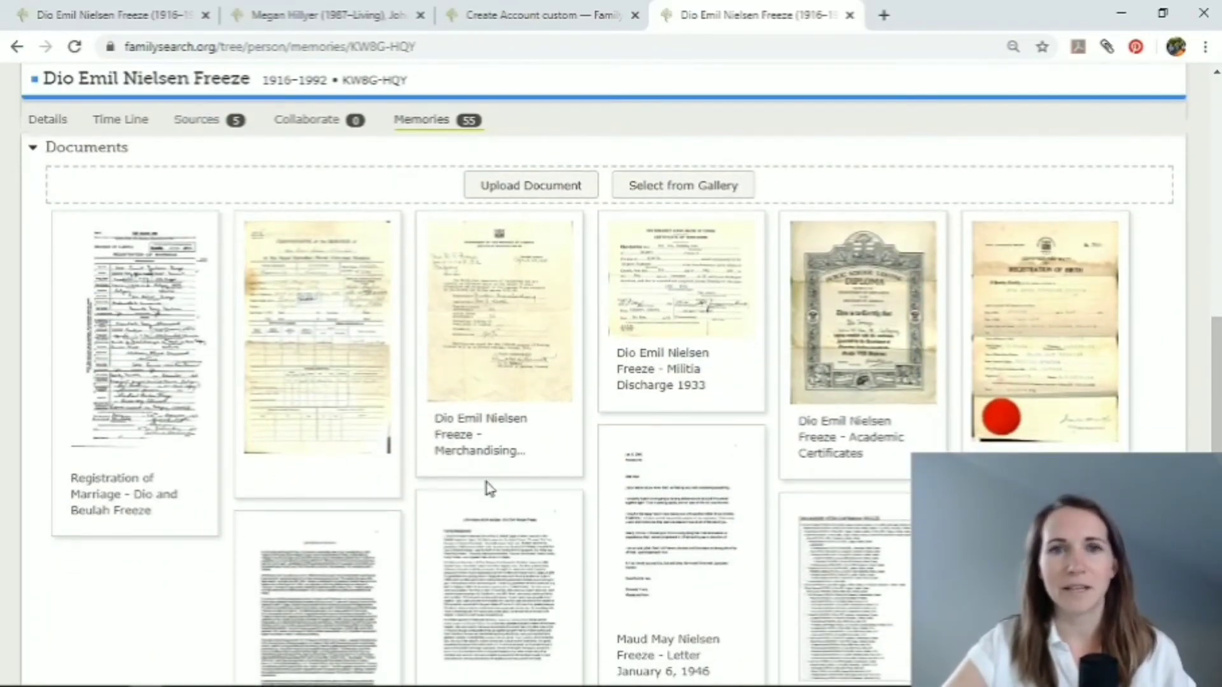
pyautogui.scroll(-6, 432, 553)
pyautogui.scroll(-4, 431, 556)
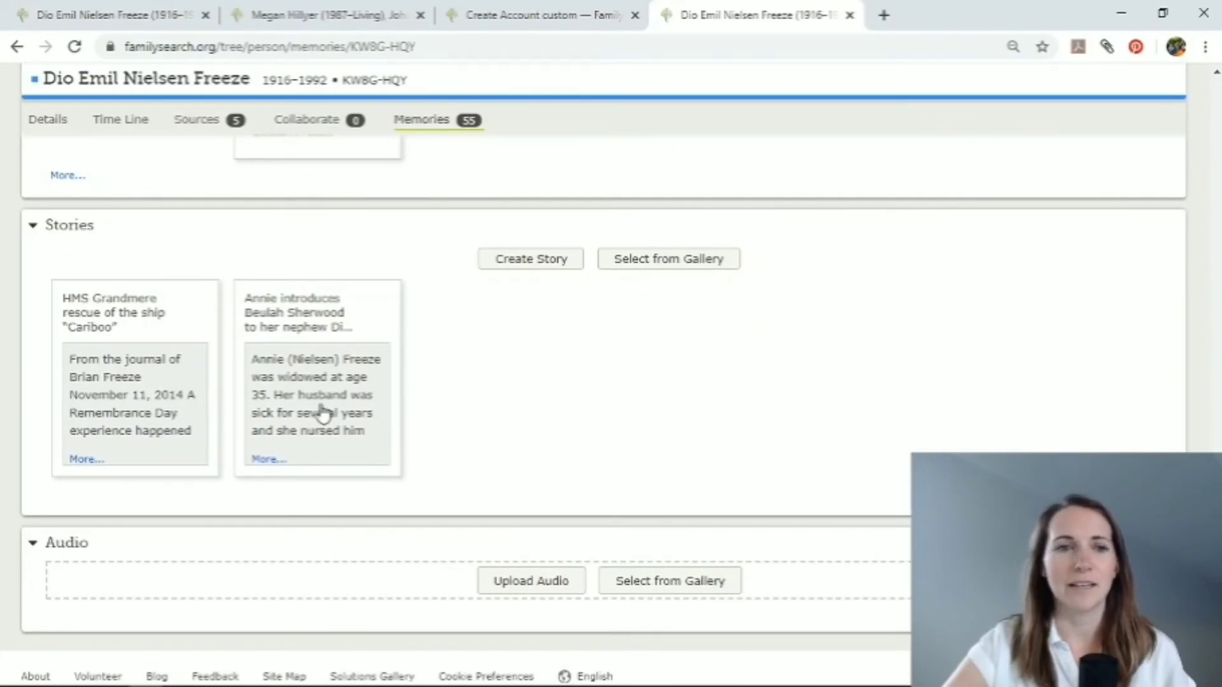
pyautogui.scroll(-1, 533, 445)
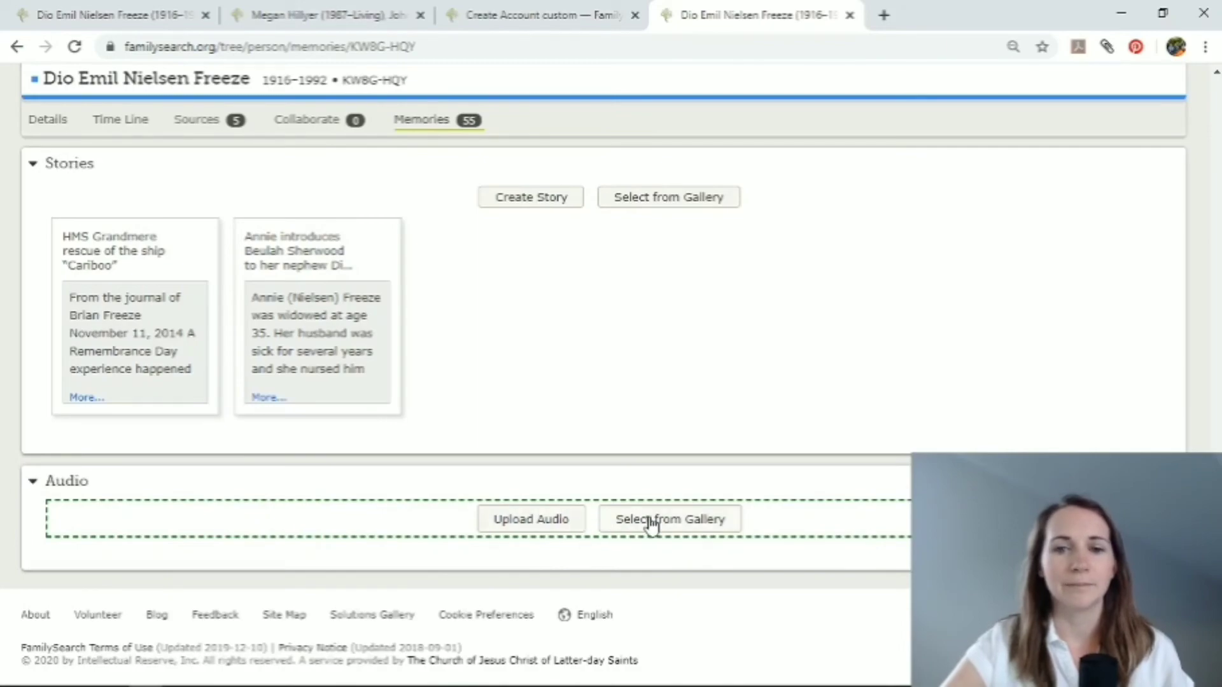
pyautogui.scroll(12, 636, 350)
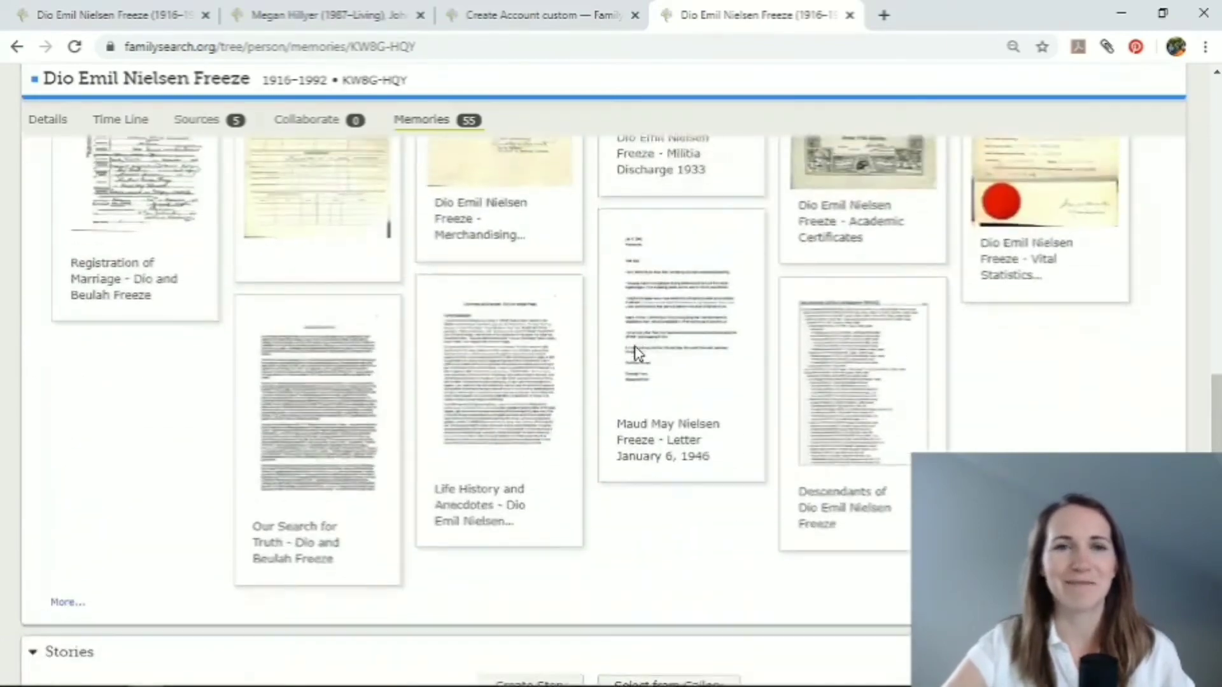
pyautogui.scroll(10, 635, 349)
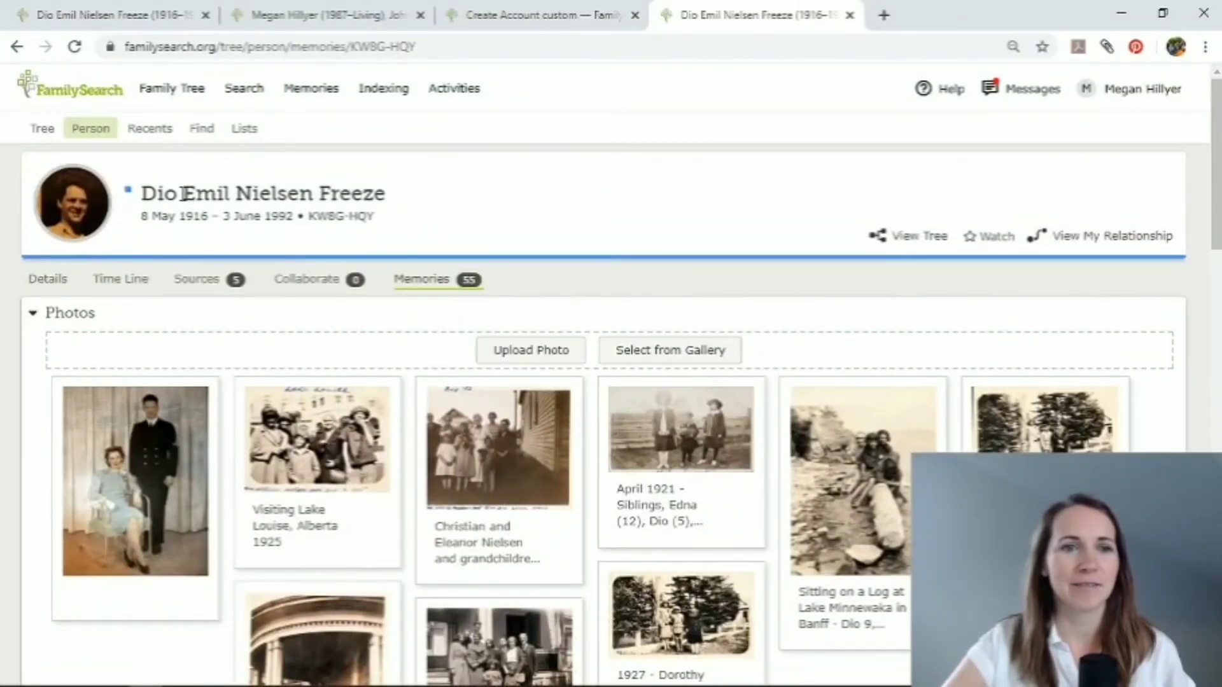
# Return to the grandfather's details, view the diagram of his relationship to the account holder and close it.
pyautogui.click(40, 277)
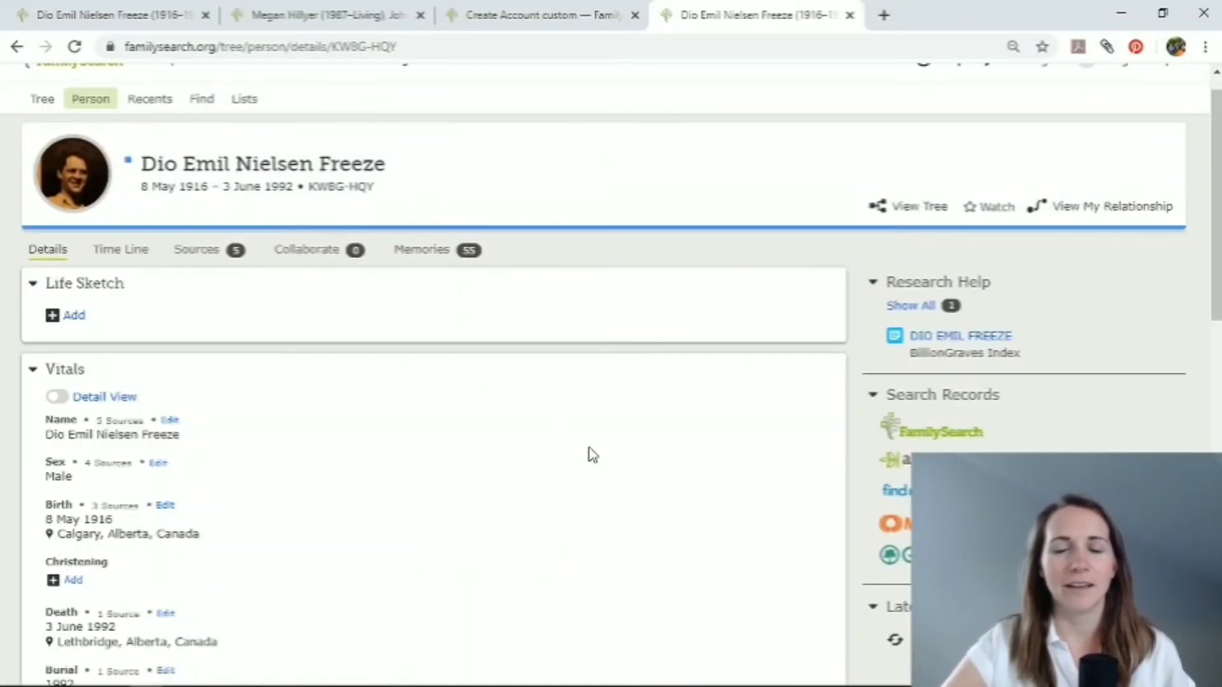
pyautogui.scroll(2, 589, 455)
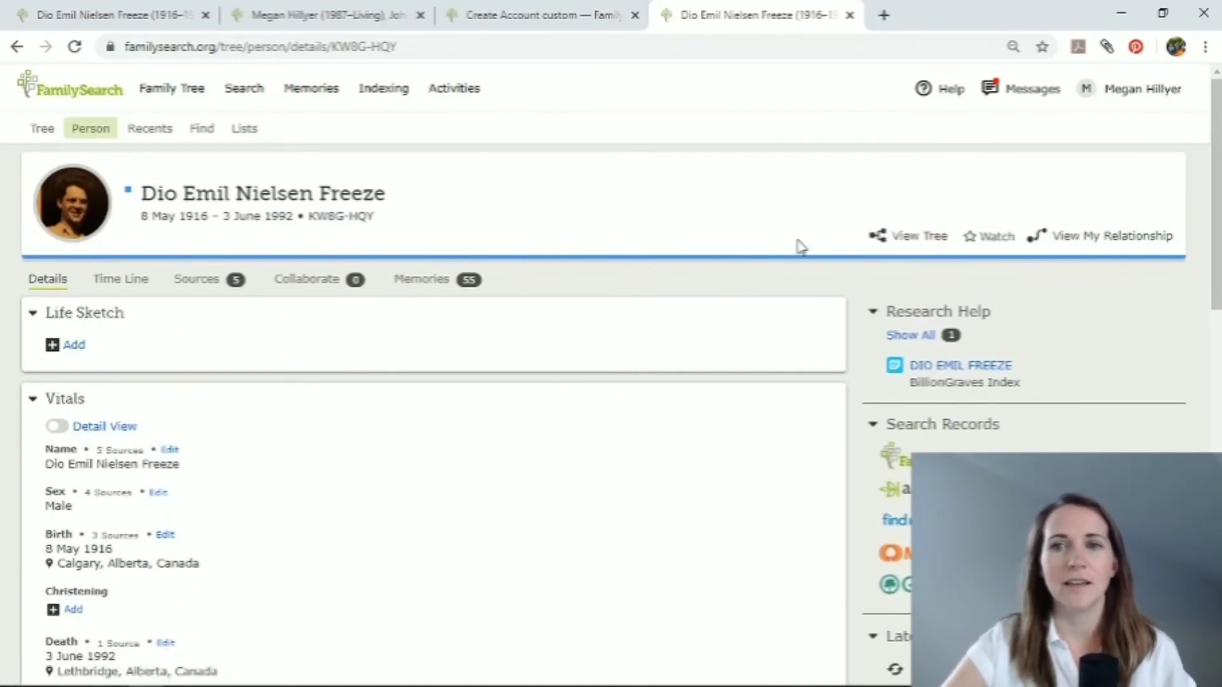
pyautogui.click(1104, 241)
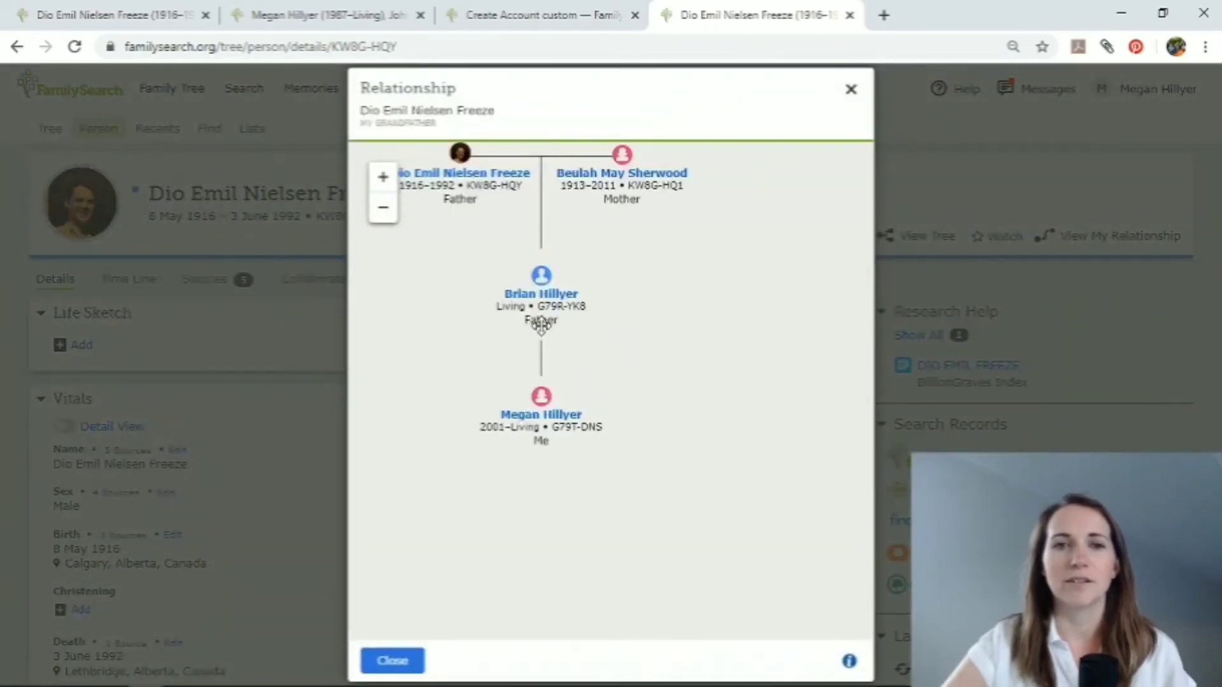
pyautogui.moveTo(636, 350); pyautogui.dragTo(666, 426)
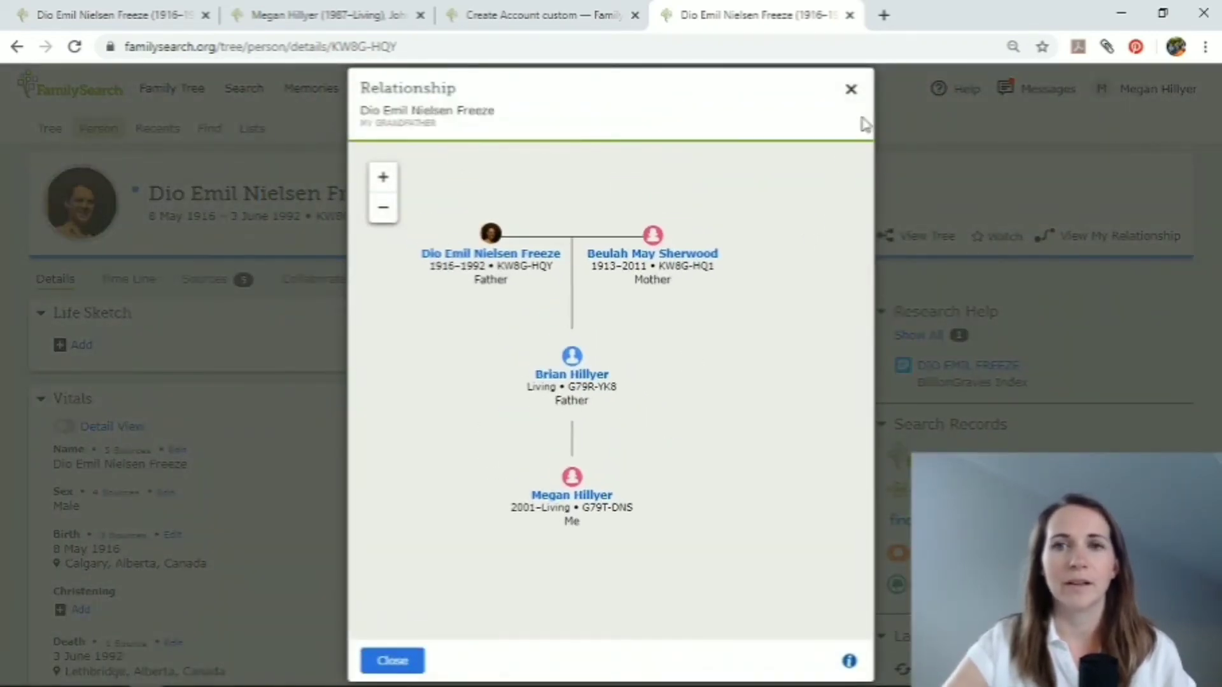
pyautogui.click(851, 89)
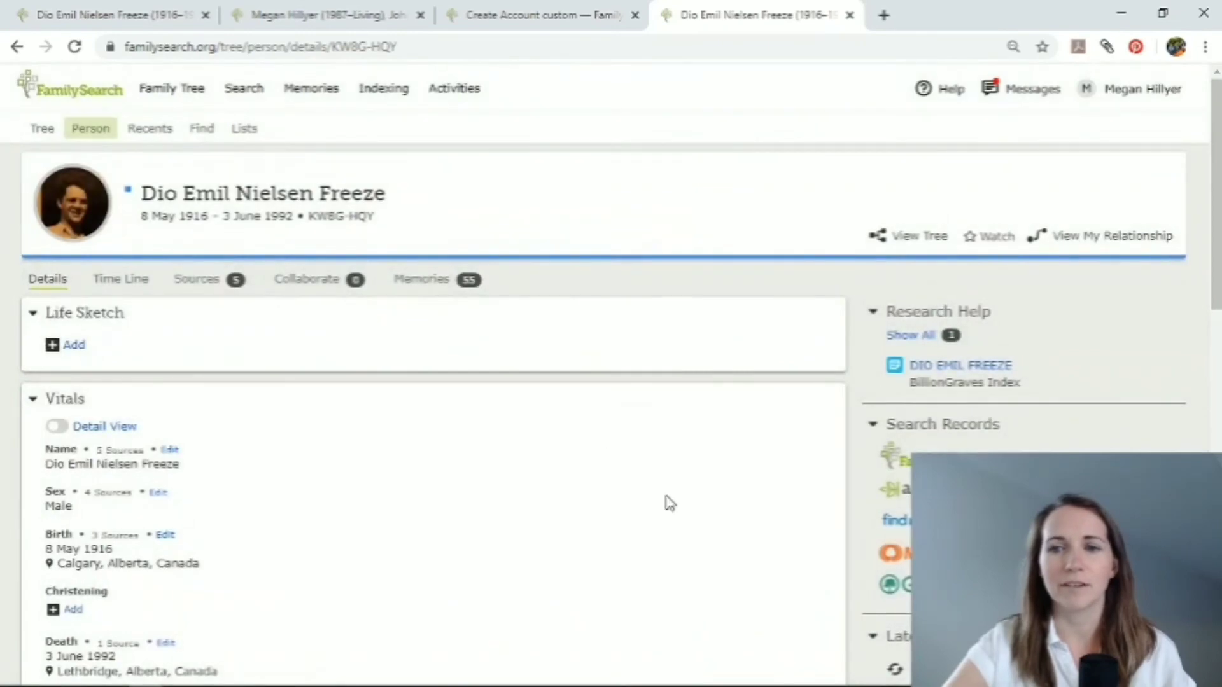
# Go back to the landscape family tree and open the living father's person page from his summary card.
pyautogui.moveTo(670, 503); pyautogui.dragTo(676, 418)
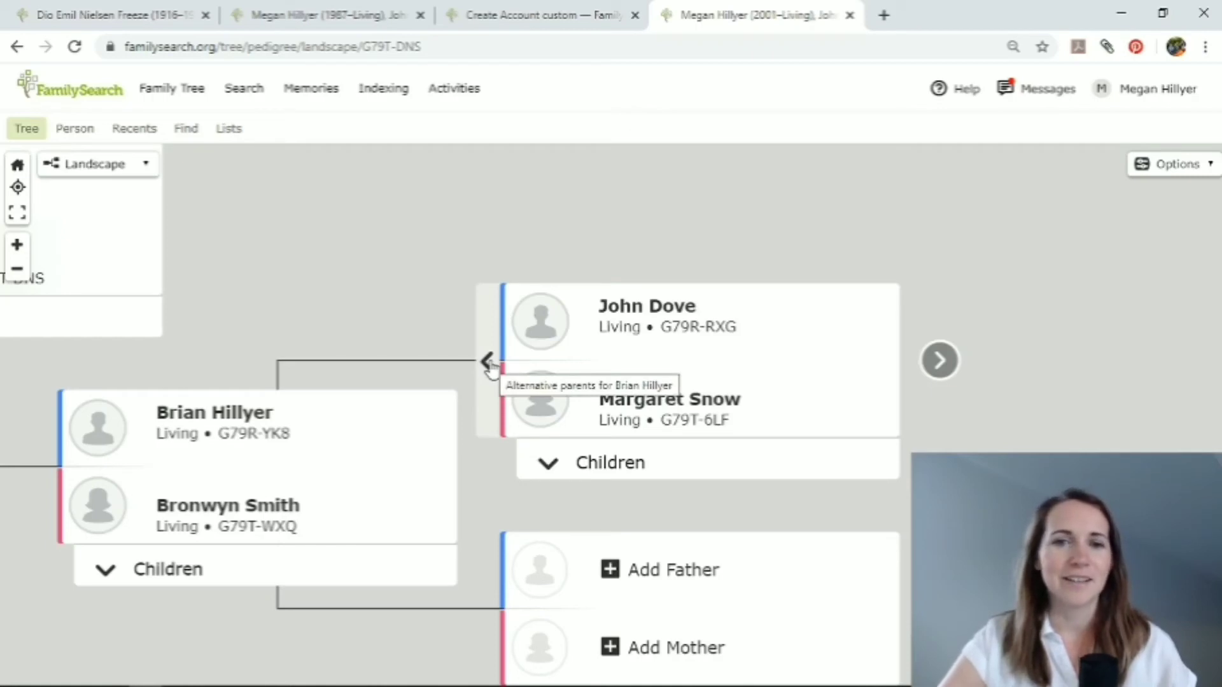
pyautogui.click(223, 423)
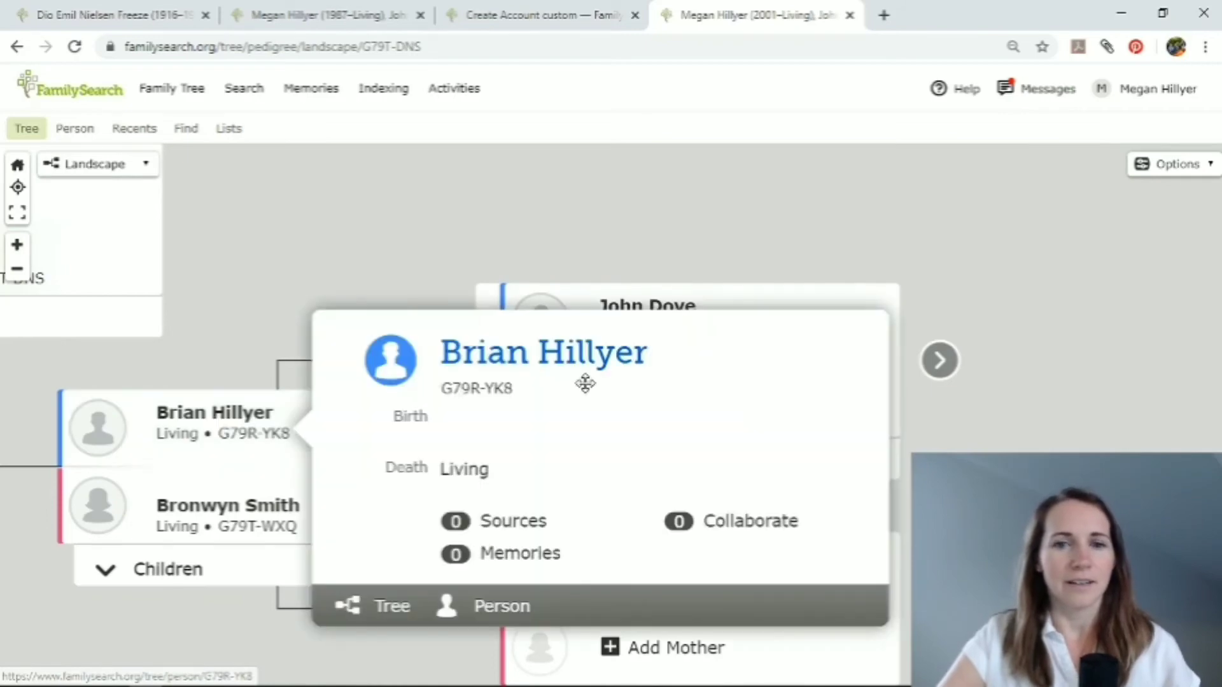
pyautogui.click(560, 373)
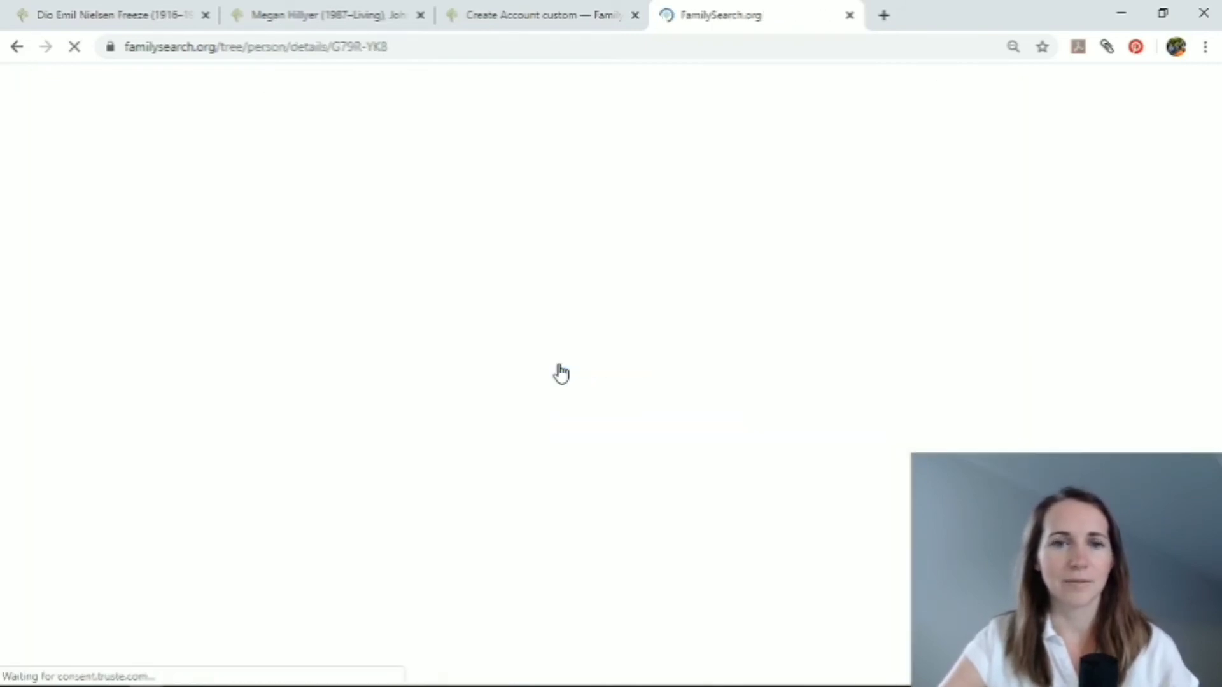
pyautogui.scroll(-7, 583, 527)
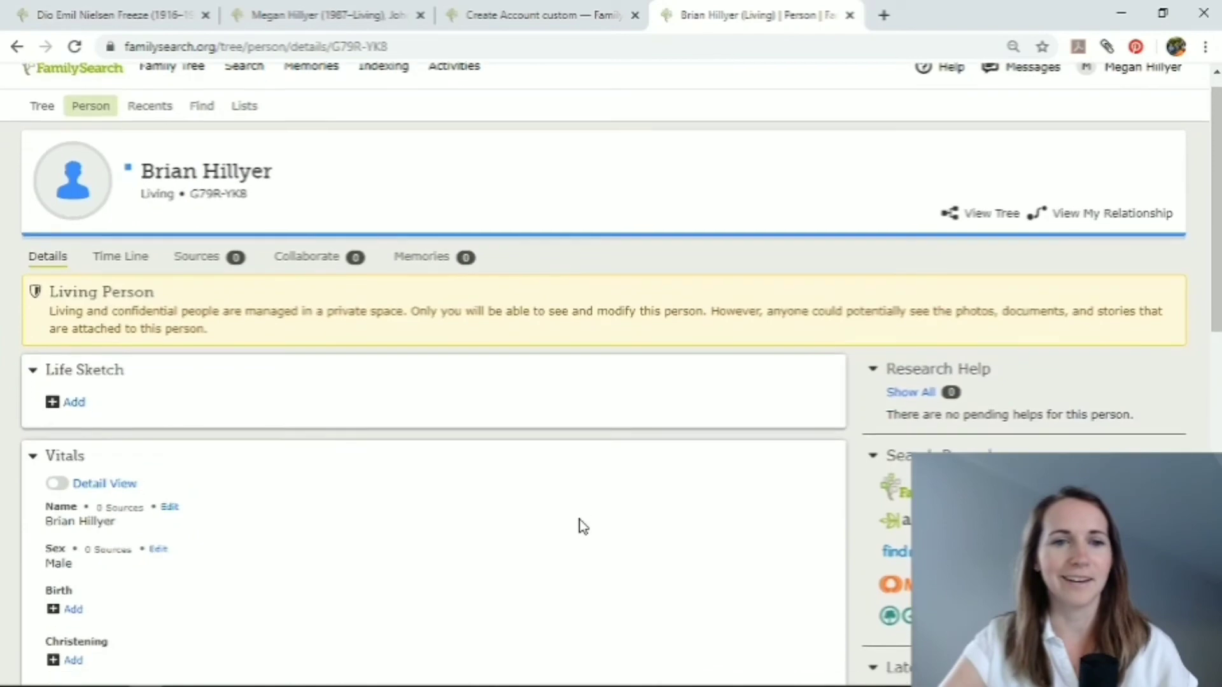
# Remove the husband from the living father's preferred parent couple, confirming the relationship review and giving the reason "not biological father".
pyautogui.scroll(-4, 583, 527)
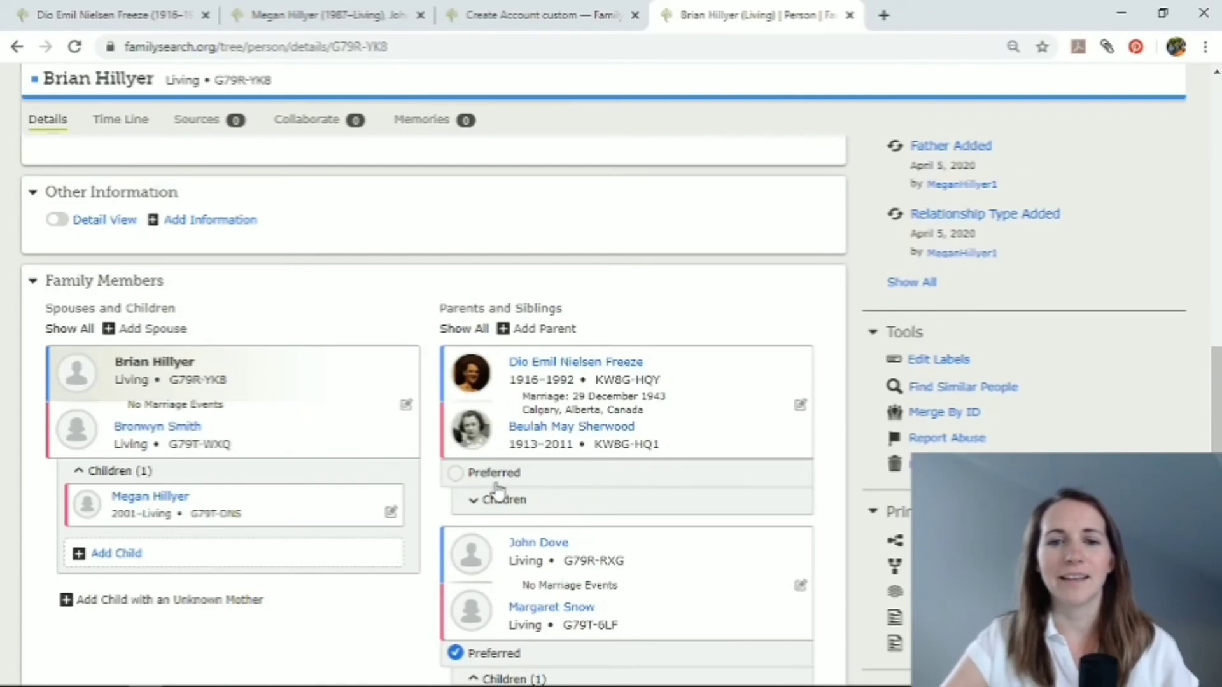
pyautogui.scroll(-2, 576, 499)
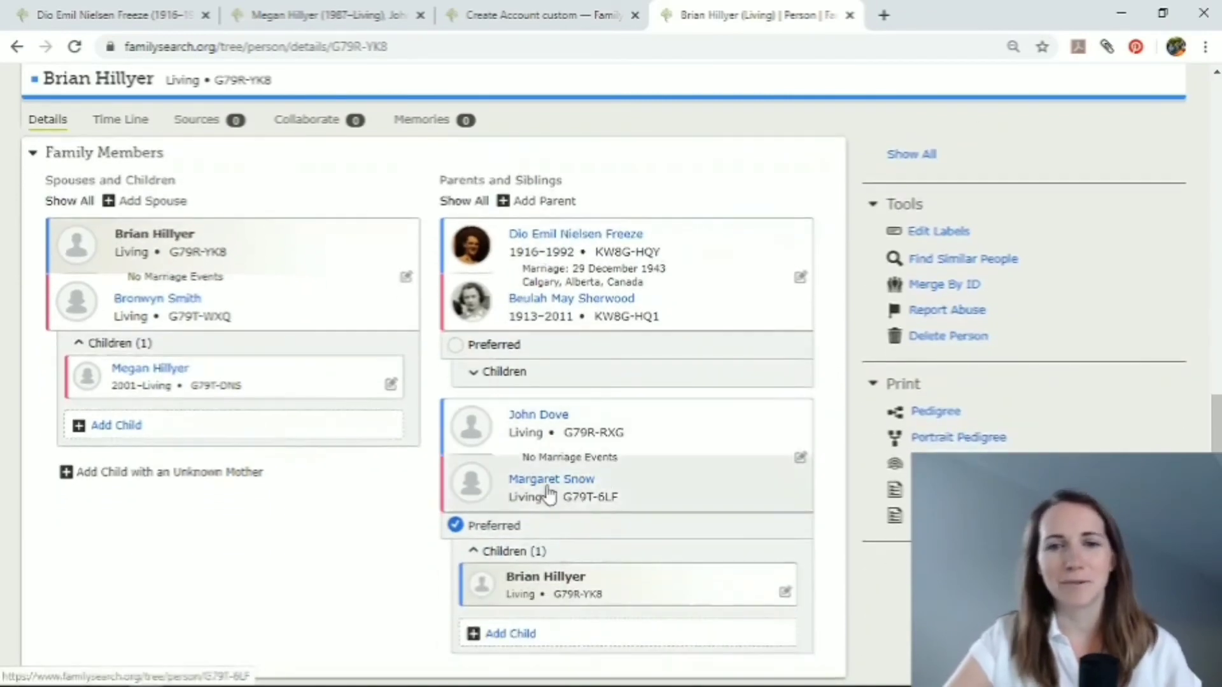
pyautogui.click(801, 458)
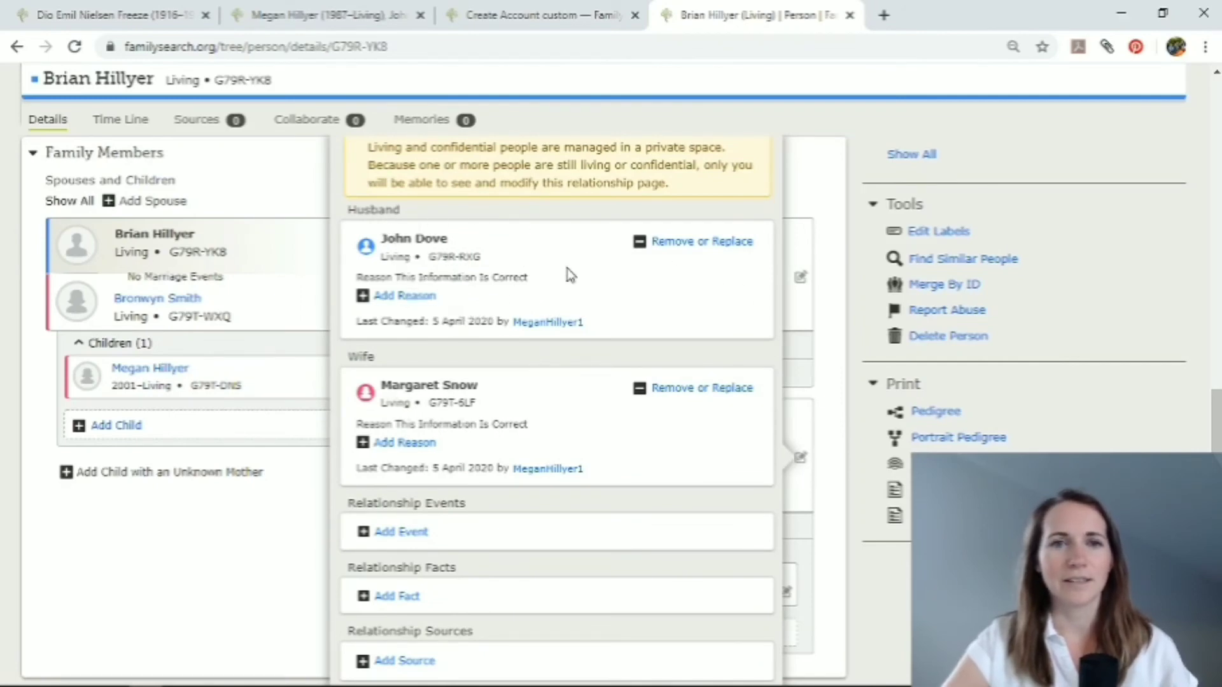
pyautogui.click(697, 242)
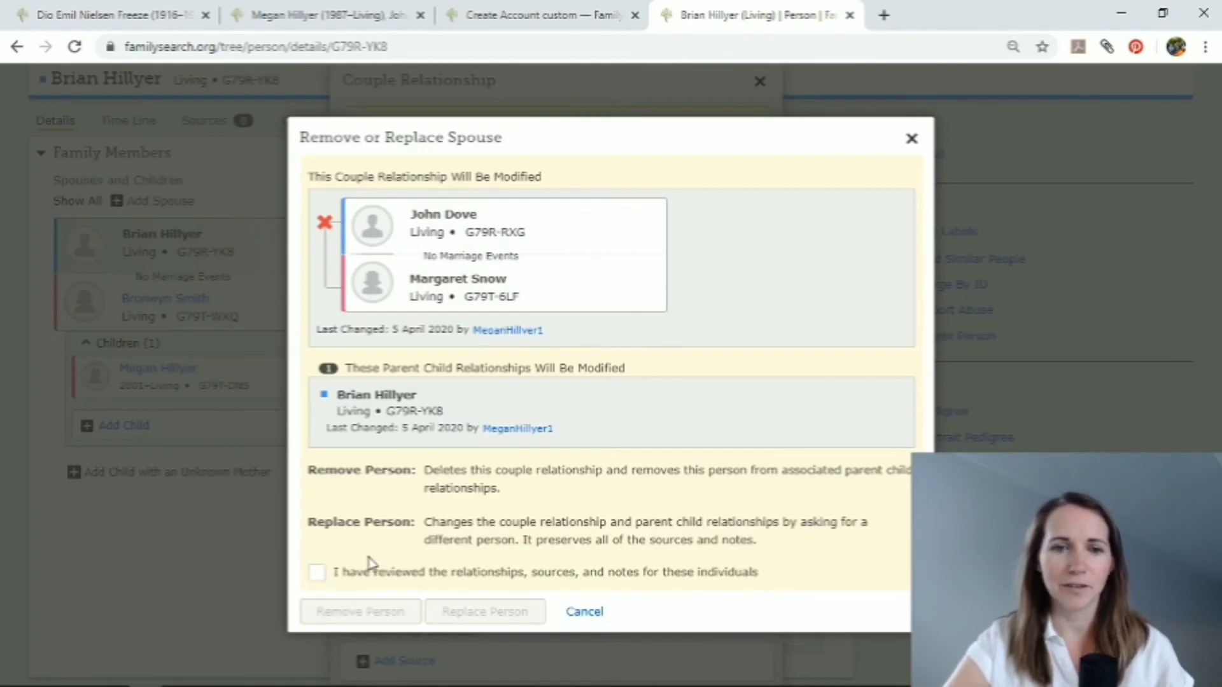
pyautogui.click(318, 574)
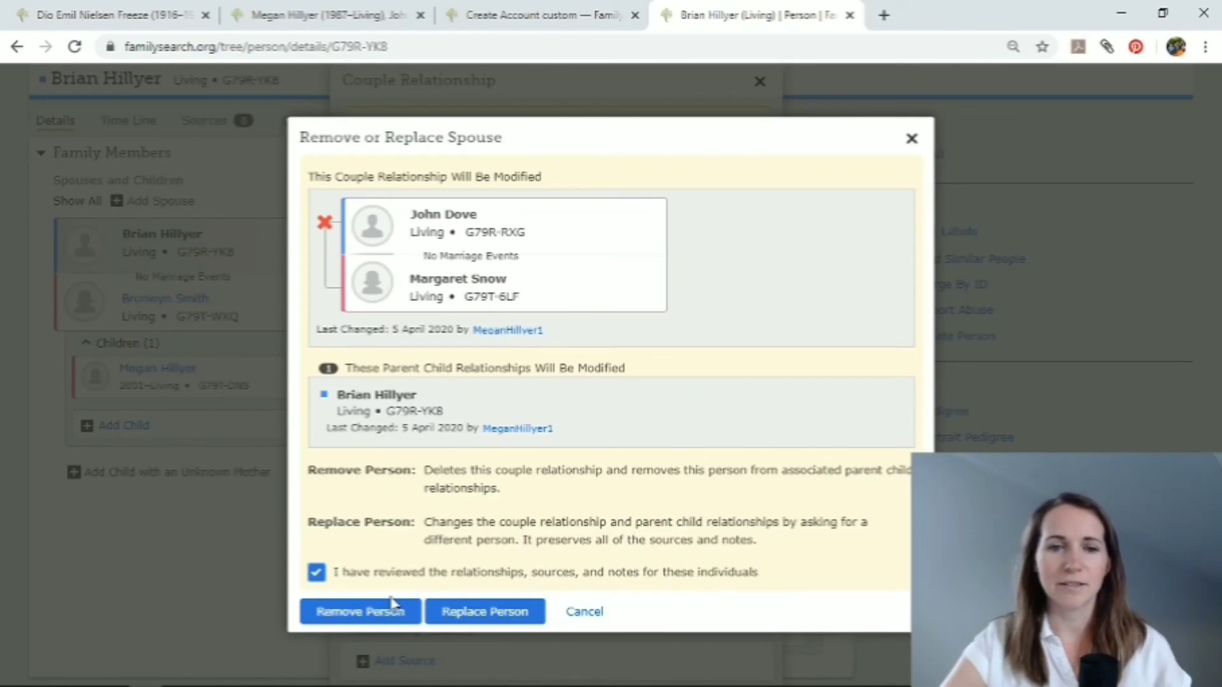
pyautogui.click(355, 613)
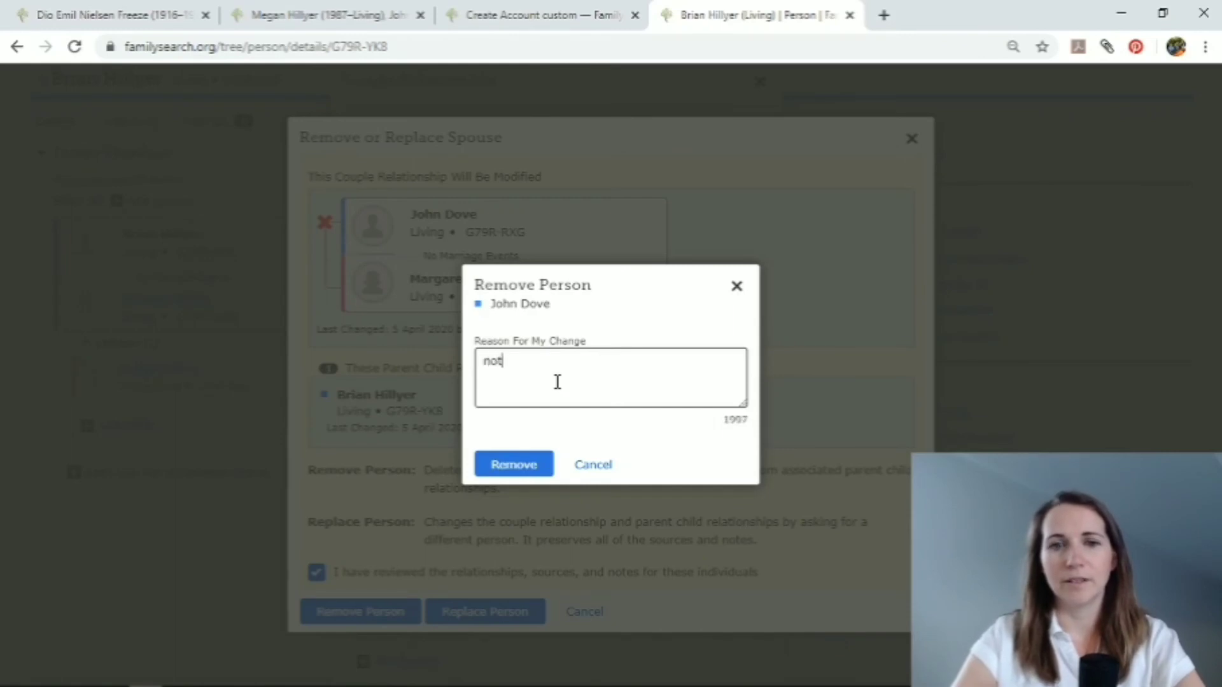
pyautogui.write('not')
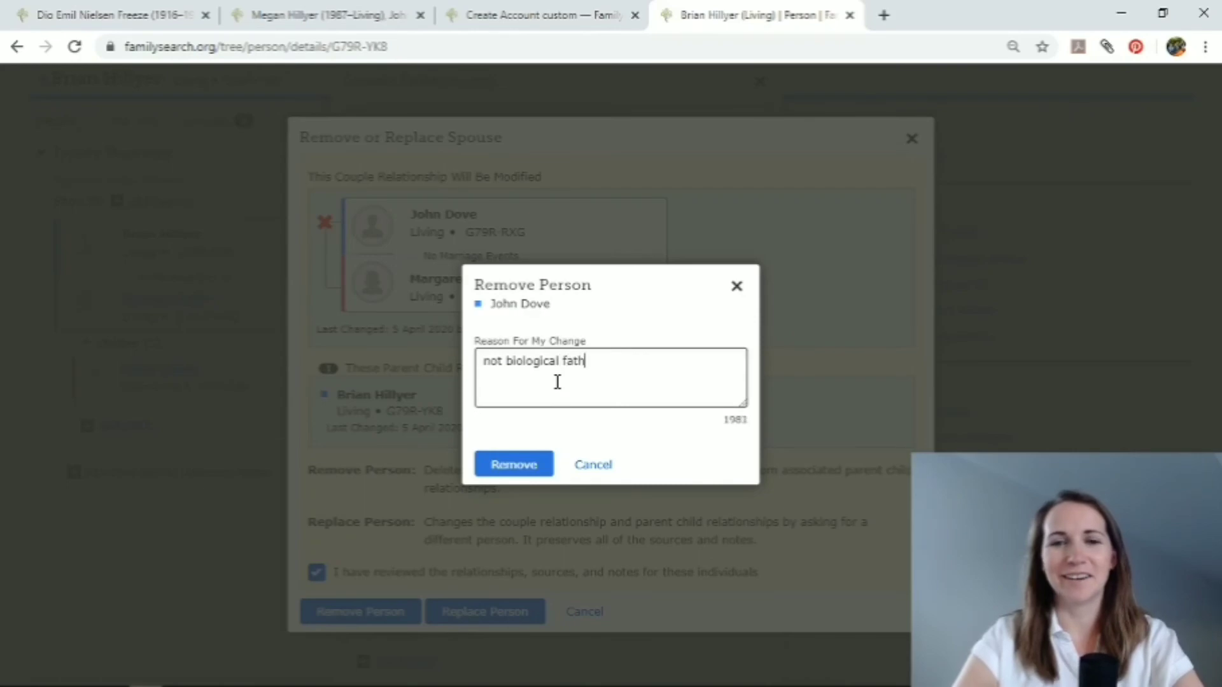
pyautogui.write('er')
pyautogui.click(513, 465)
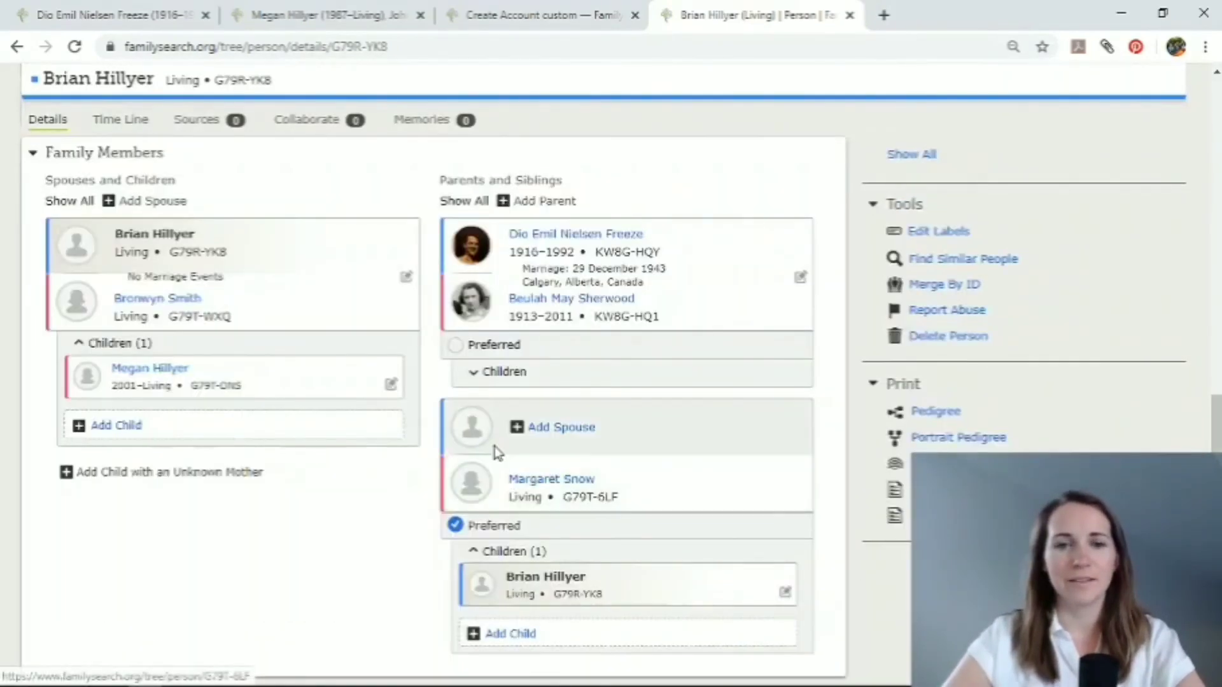
# Go to the remaining mother's person page and open the remove-or-replace form for her relationship to her son.
pyautogui.scroll(-1, 494, 445)
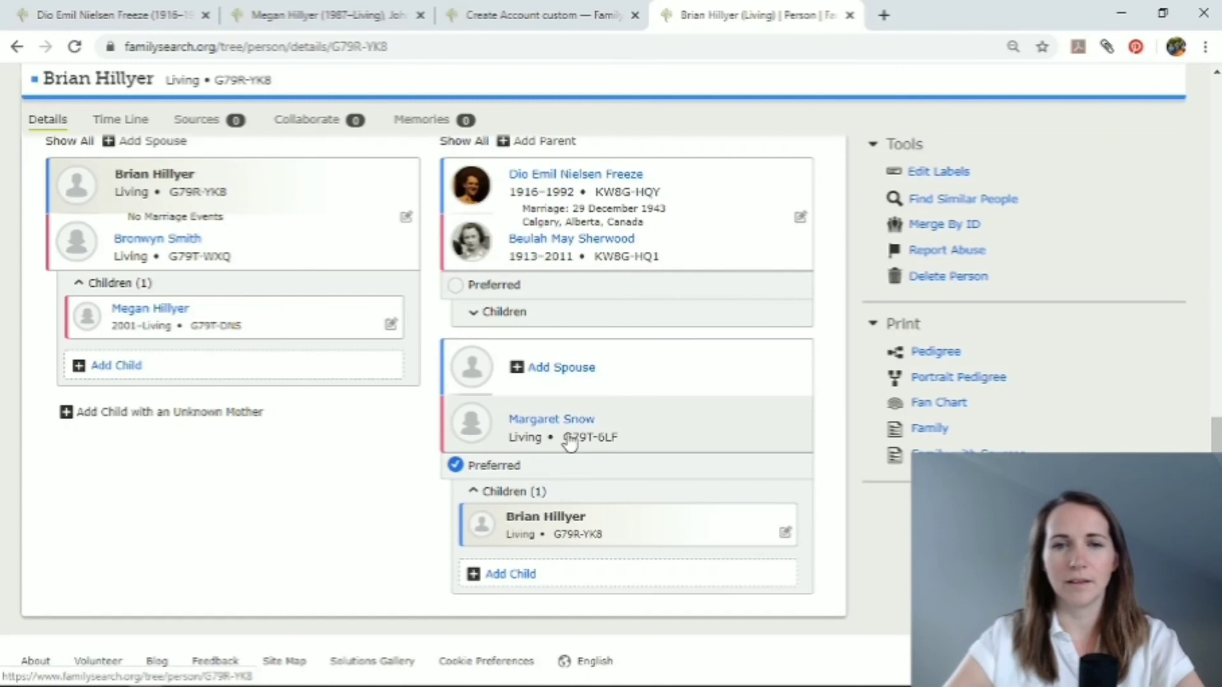
pyautogui.click(555, 421)
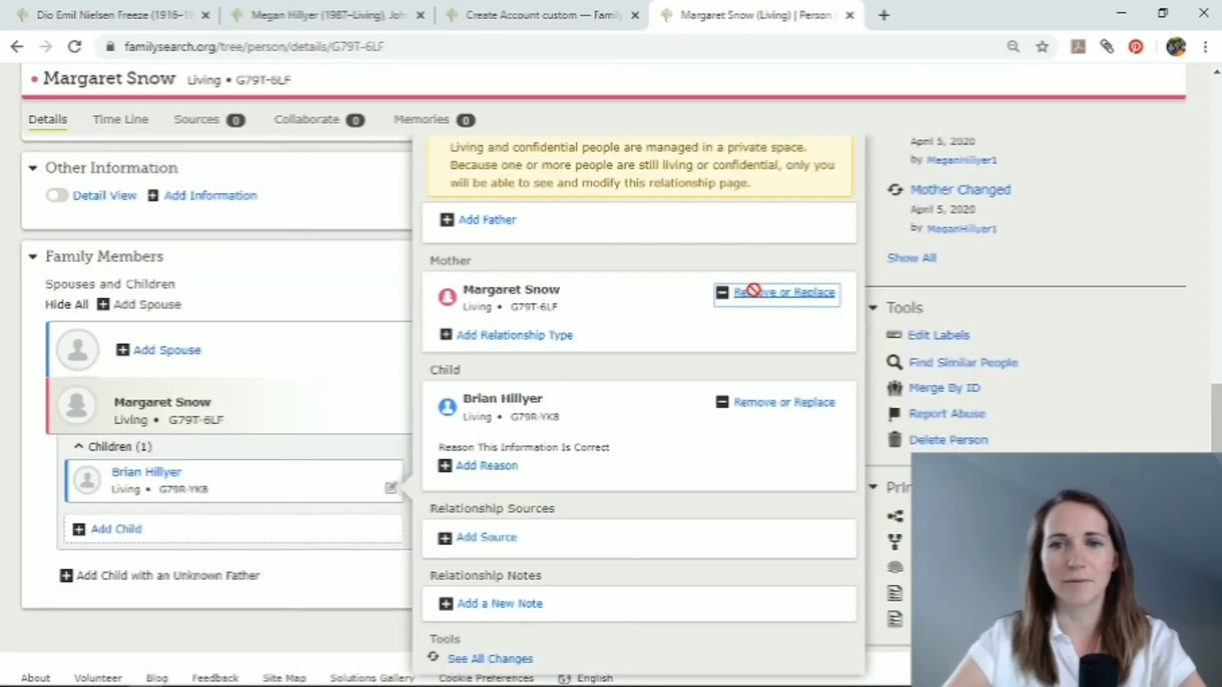
pyautogui.click(748, 290)
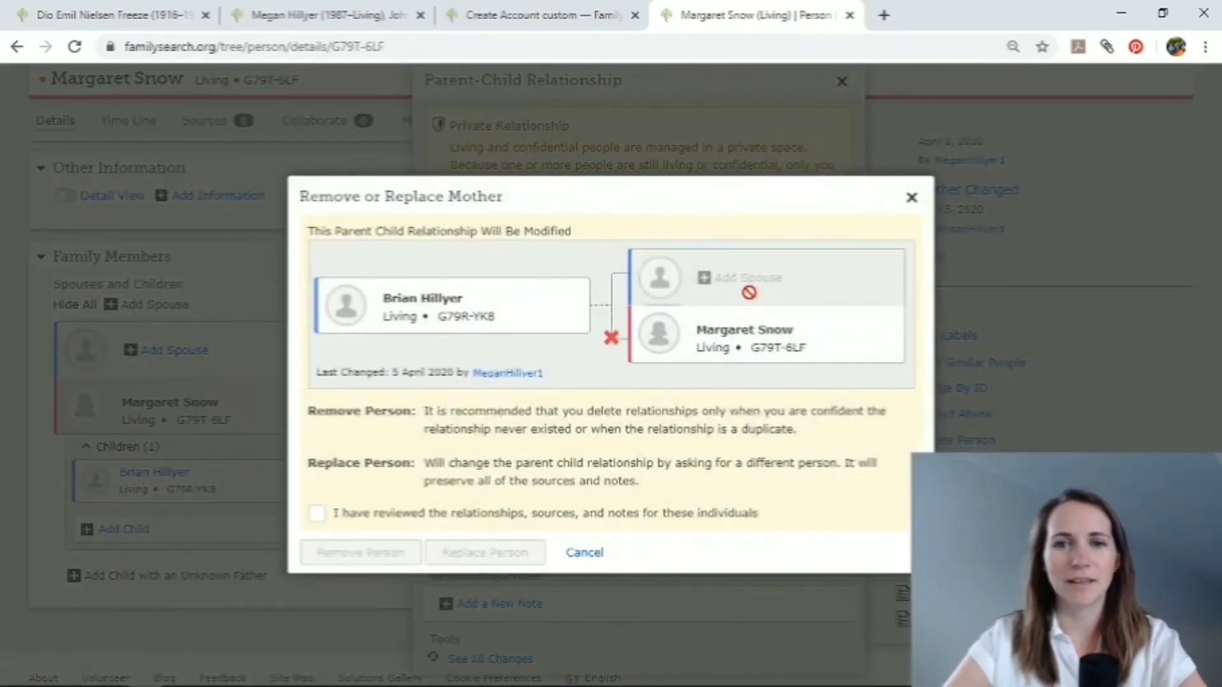
# Acknowledge the relationship review, inspect the options for replacing the mother by name or ID number, and cancel without changing her.
pyautogui.click(319, 514)
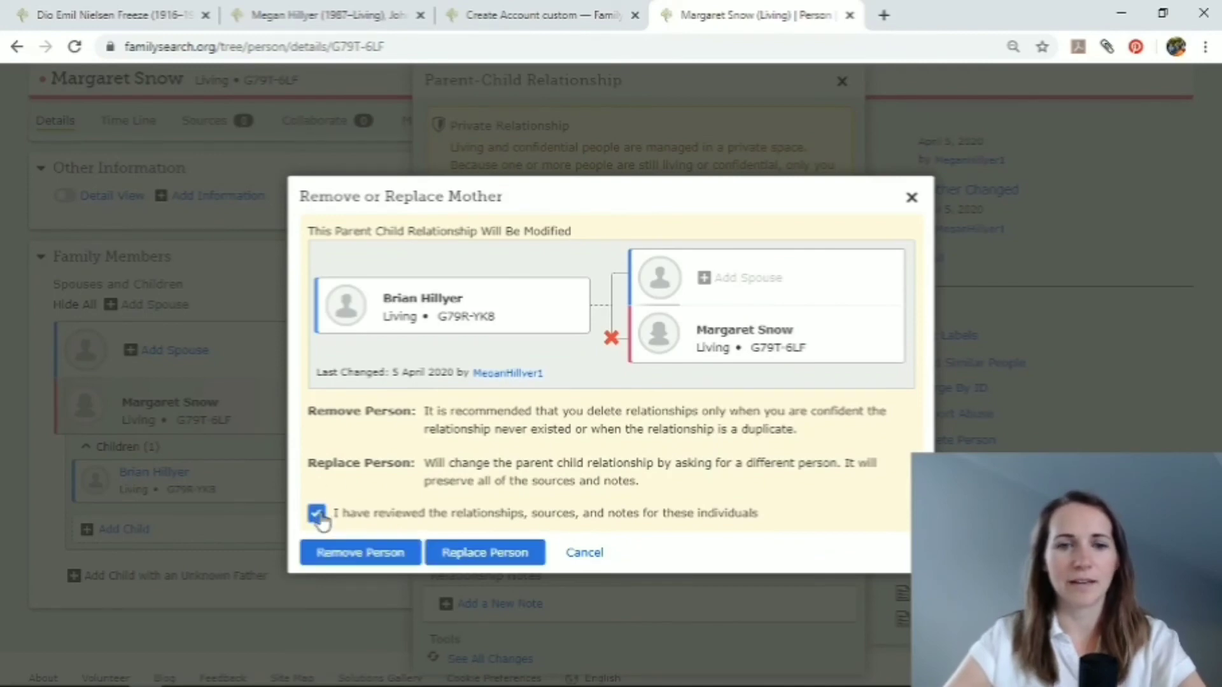
pyautogui.click(476, 552)
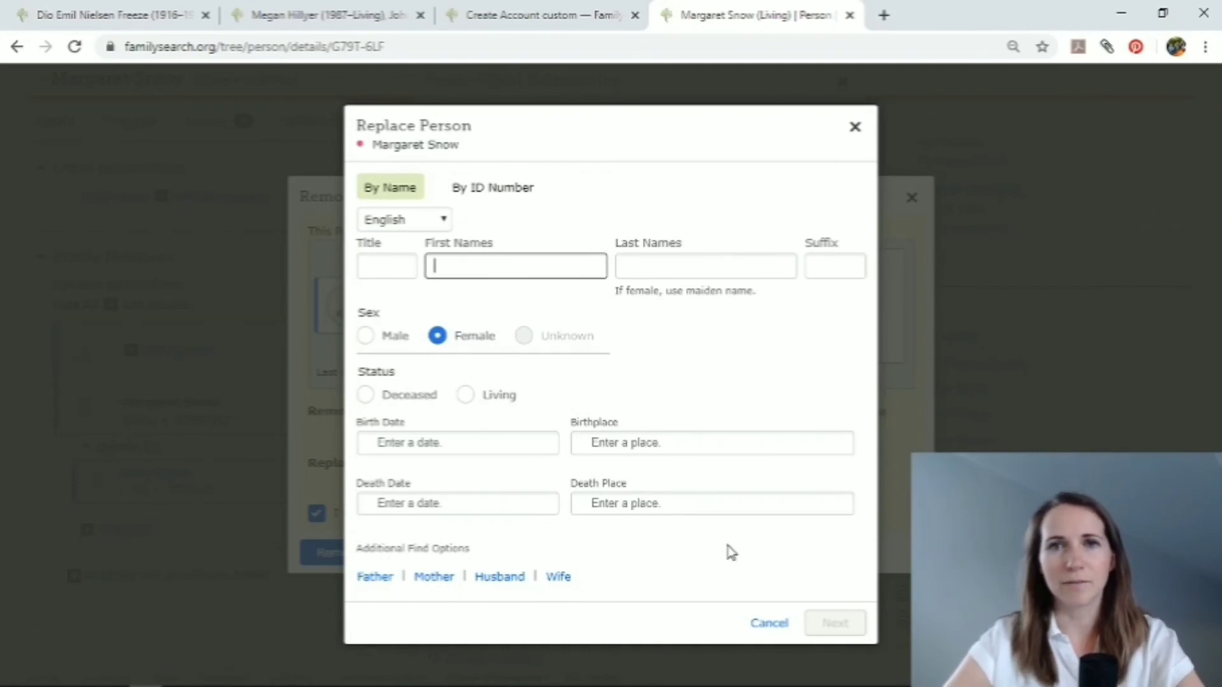
pyautogui.click(477, 189)
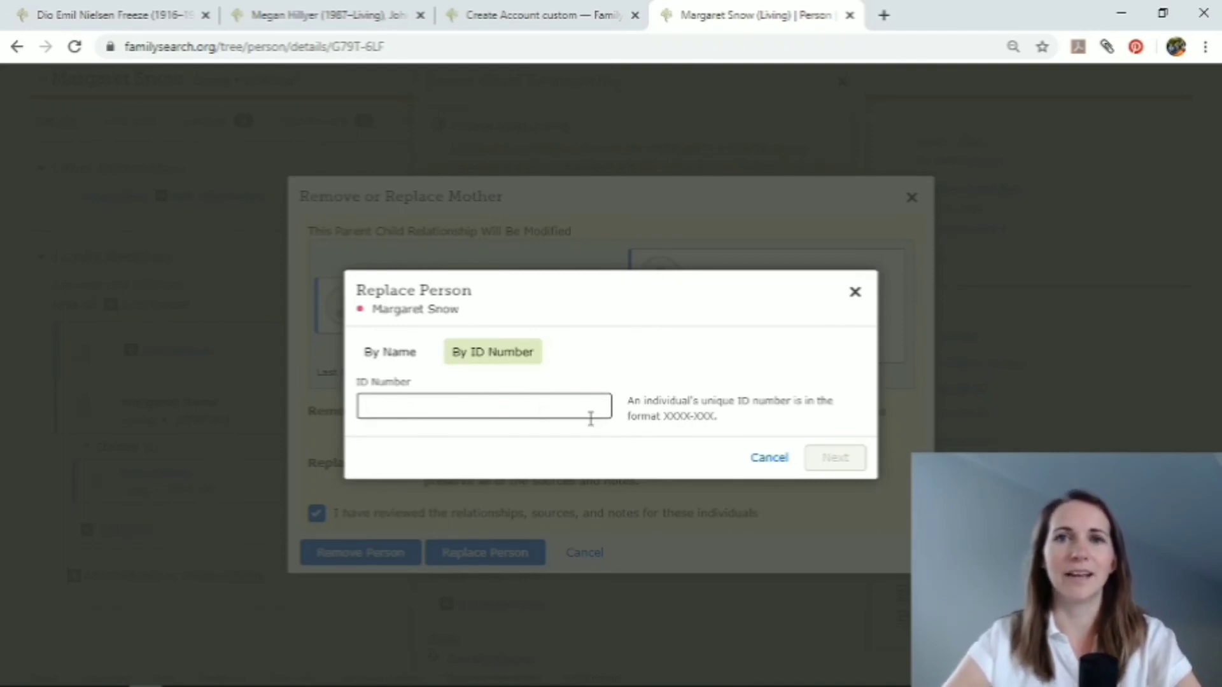
pyautogui.click(770, 458)
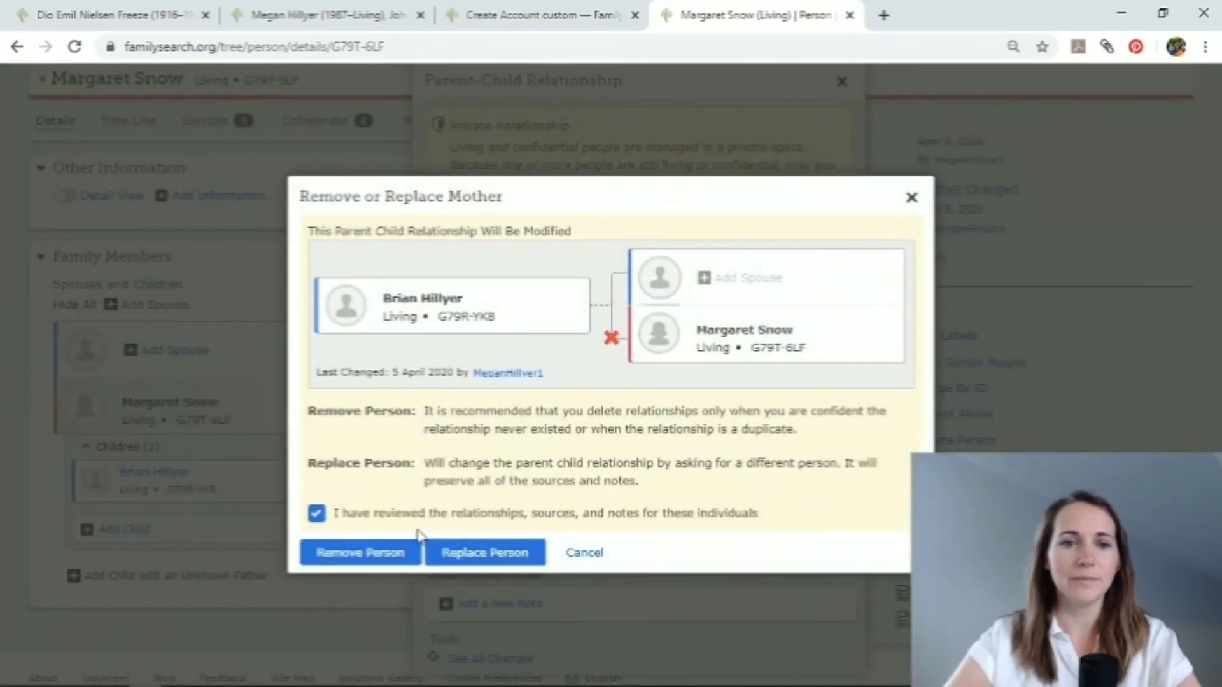
pyautogui.click(584, 552)
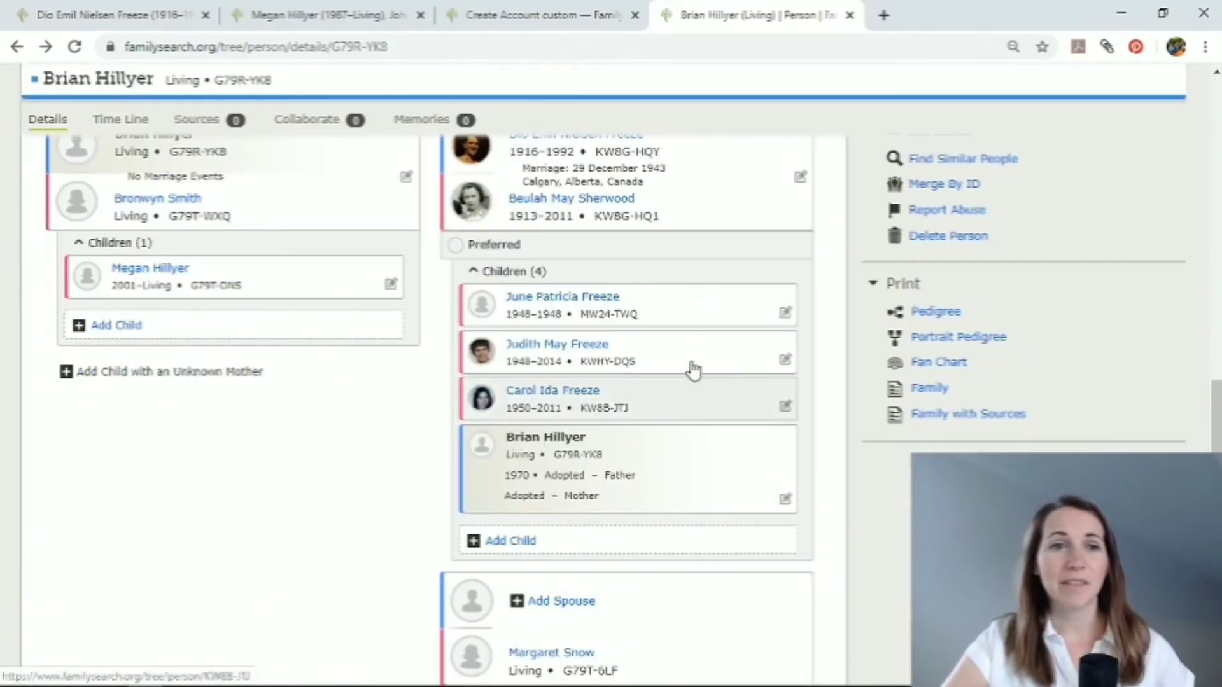
# Return to the living father's page and open his parent-child relationship with the adoptive parents.
pyautogui.scroll(2, 683, 351)
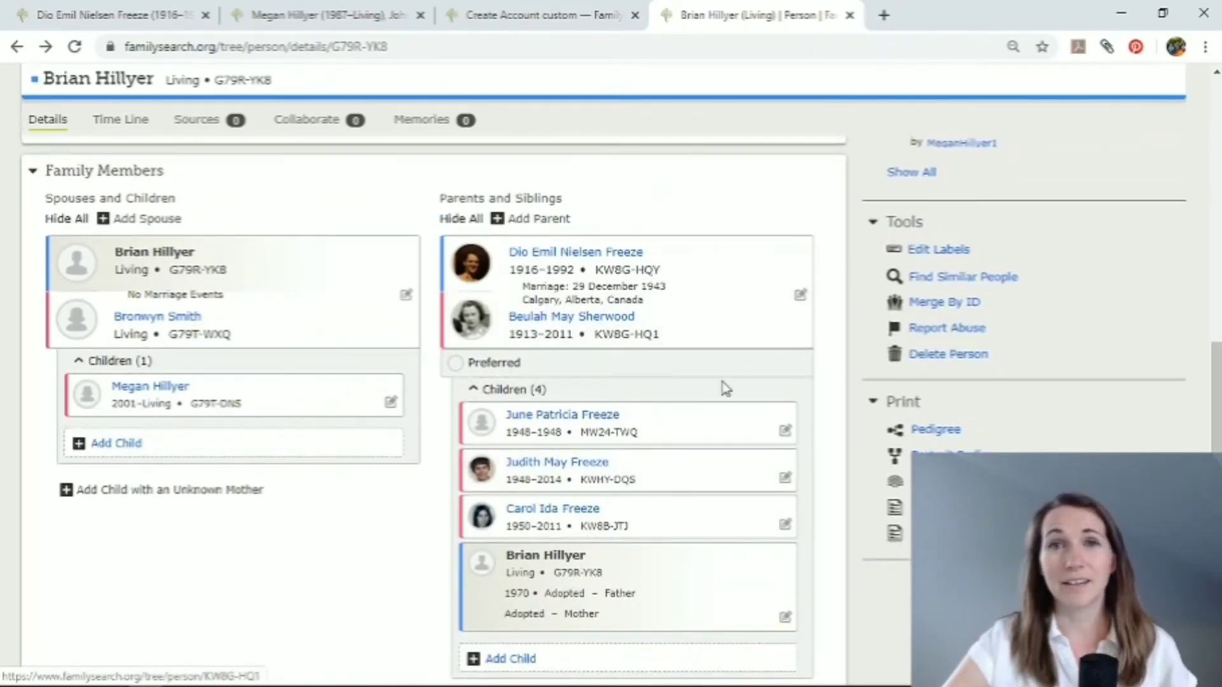
pyautogui.scroll(-1, 724, 387)
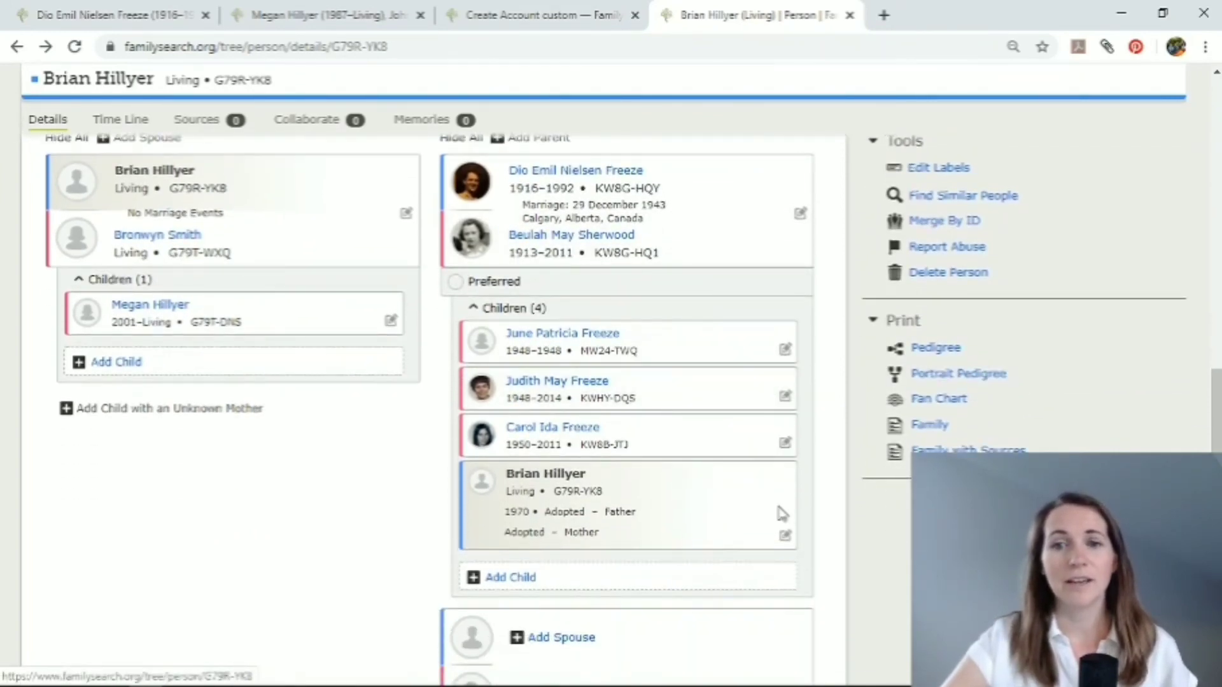
pyautogui.click(787, 539)
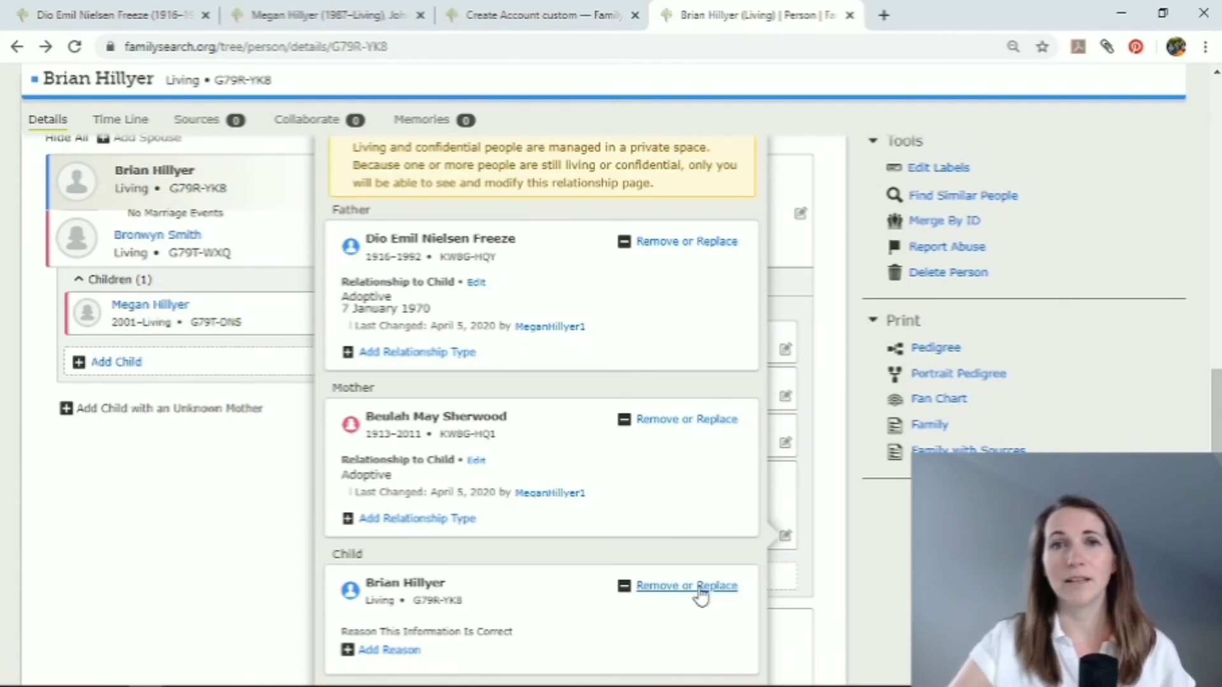
# Start removing the adoptive parents from the child, acknowledge the review, inspect the reason form and cancel the removal.
pyautogui.click(699, 586)
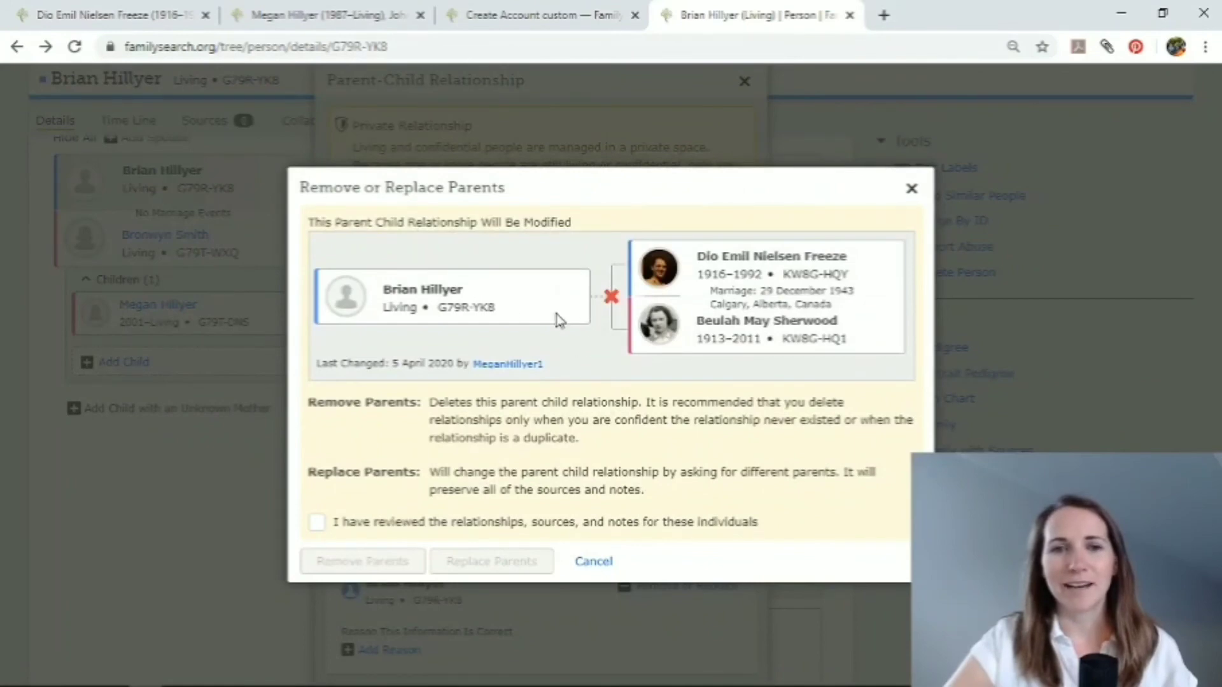
pyautogui.click(320, 522)
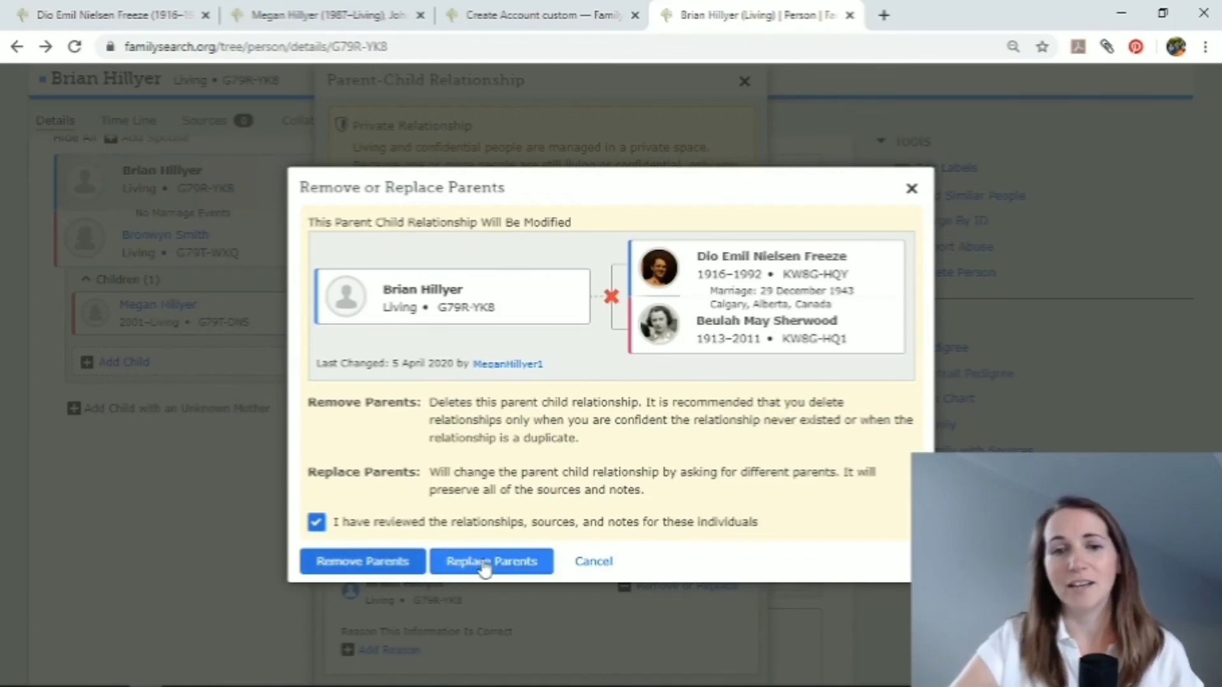
pyautogui.click(344, 564)
pyautogui.click(493, 373)
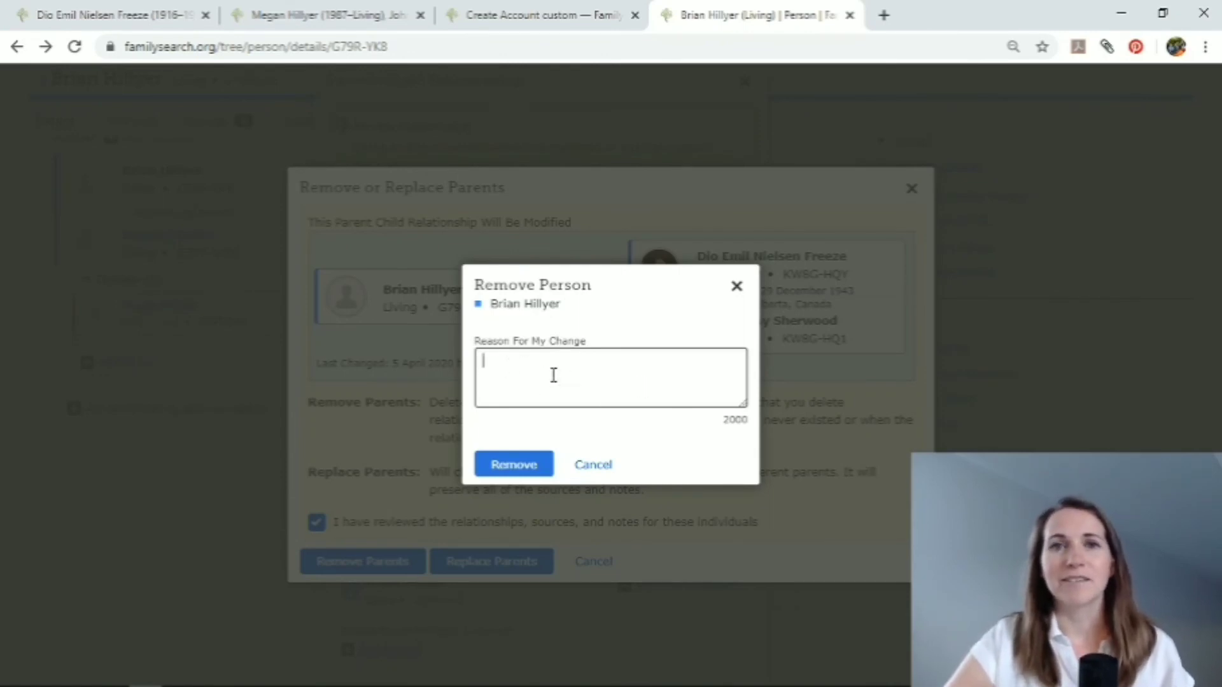
pyautogui.click(590, 466)
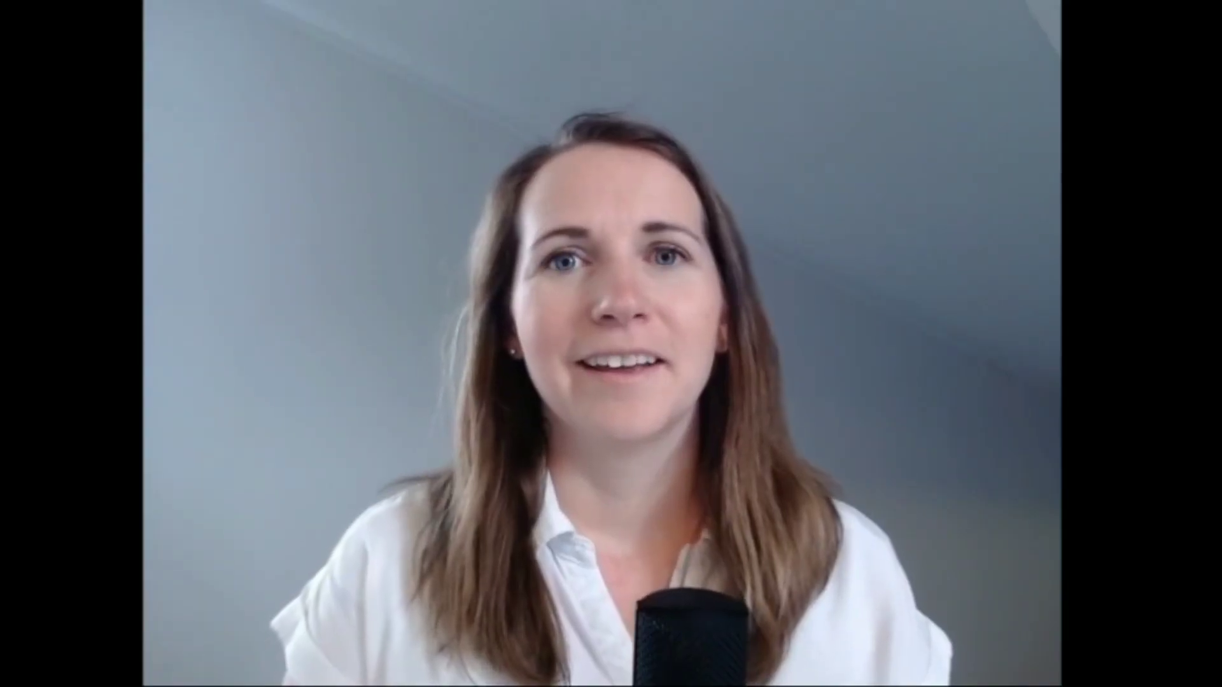